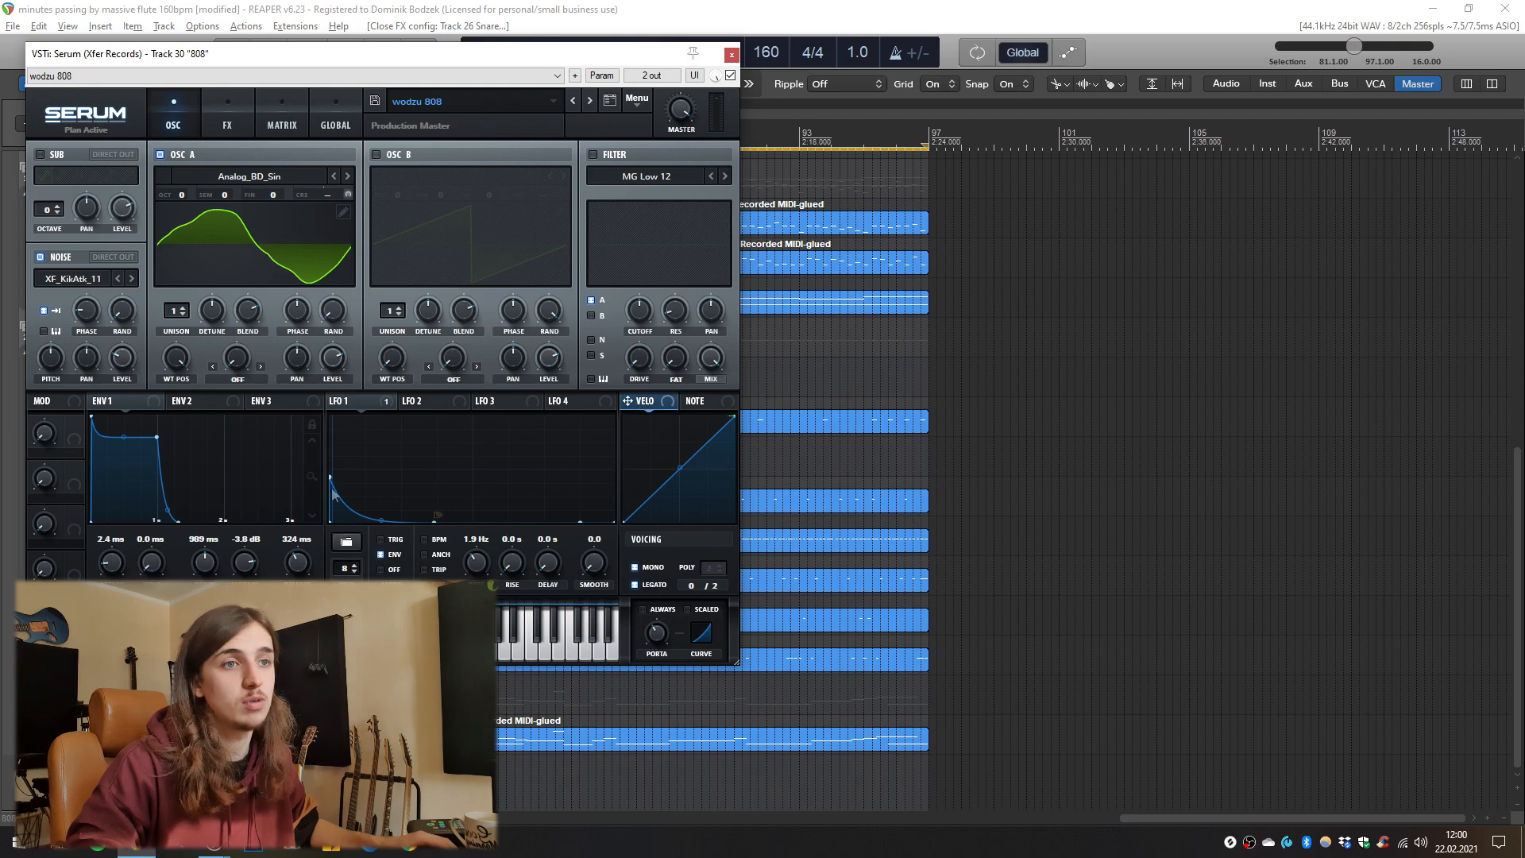
- Add ReaEQ to the Kick track, solo it, and cut its highs with high-shelf band 4 during playback
{"action": "left_click", "coordinate": [143, 693]}
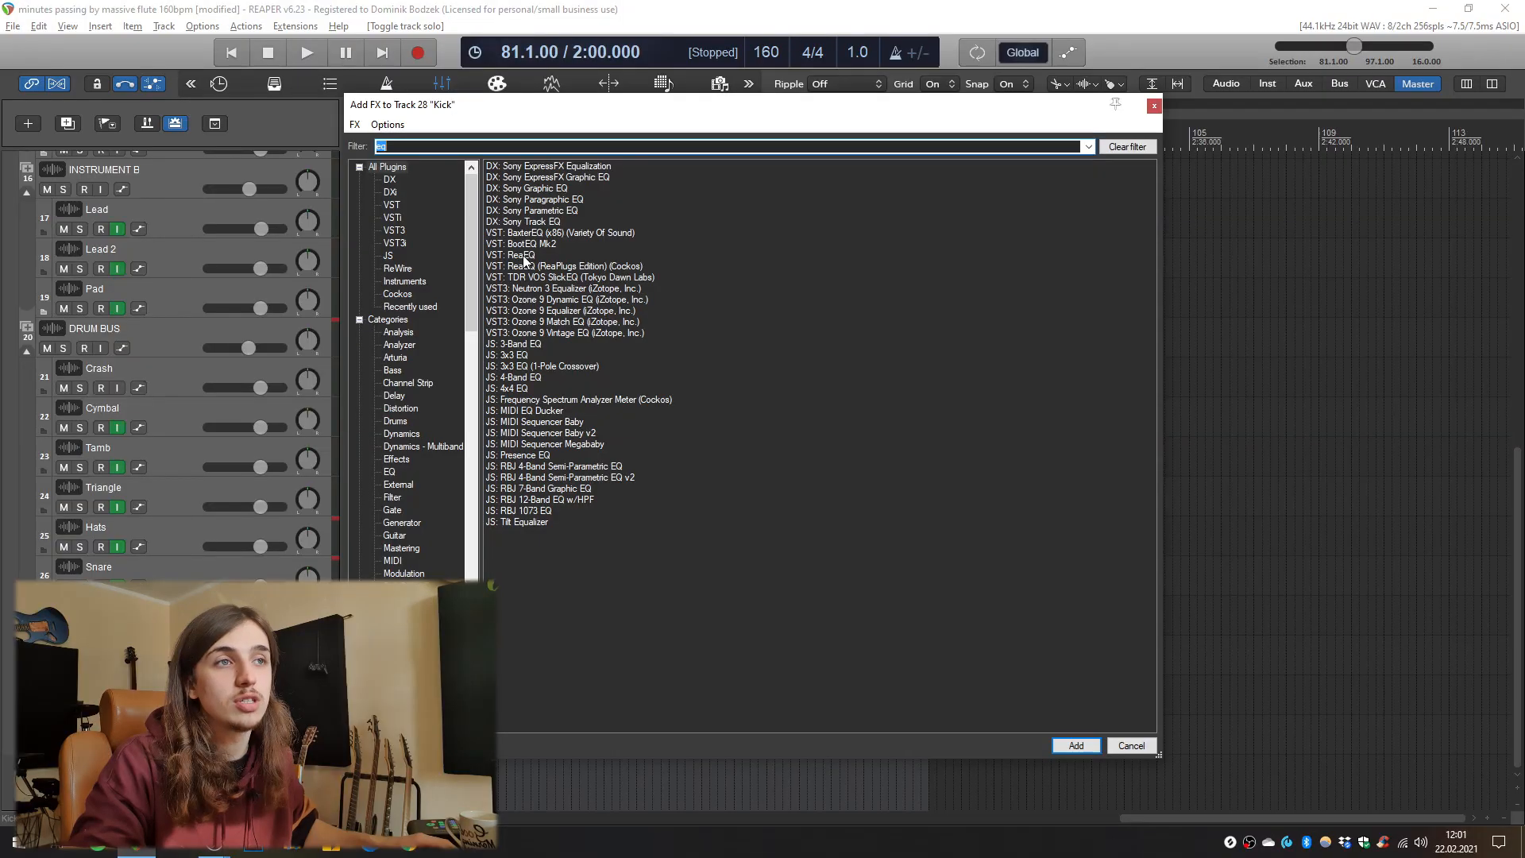
{"action": "double_click", "coordinate": [520, 255]}
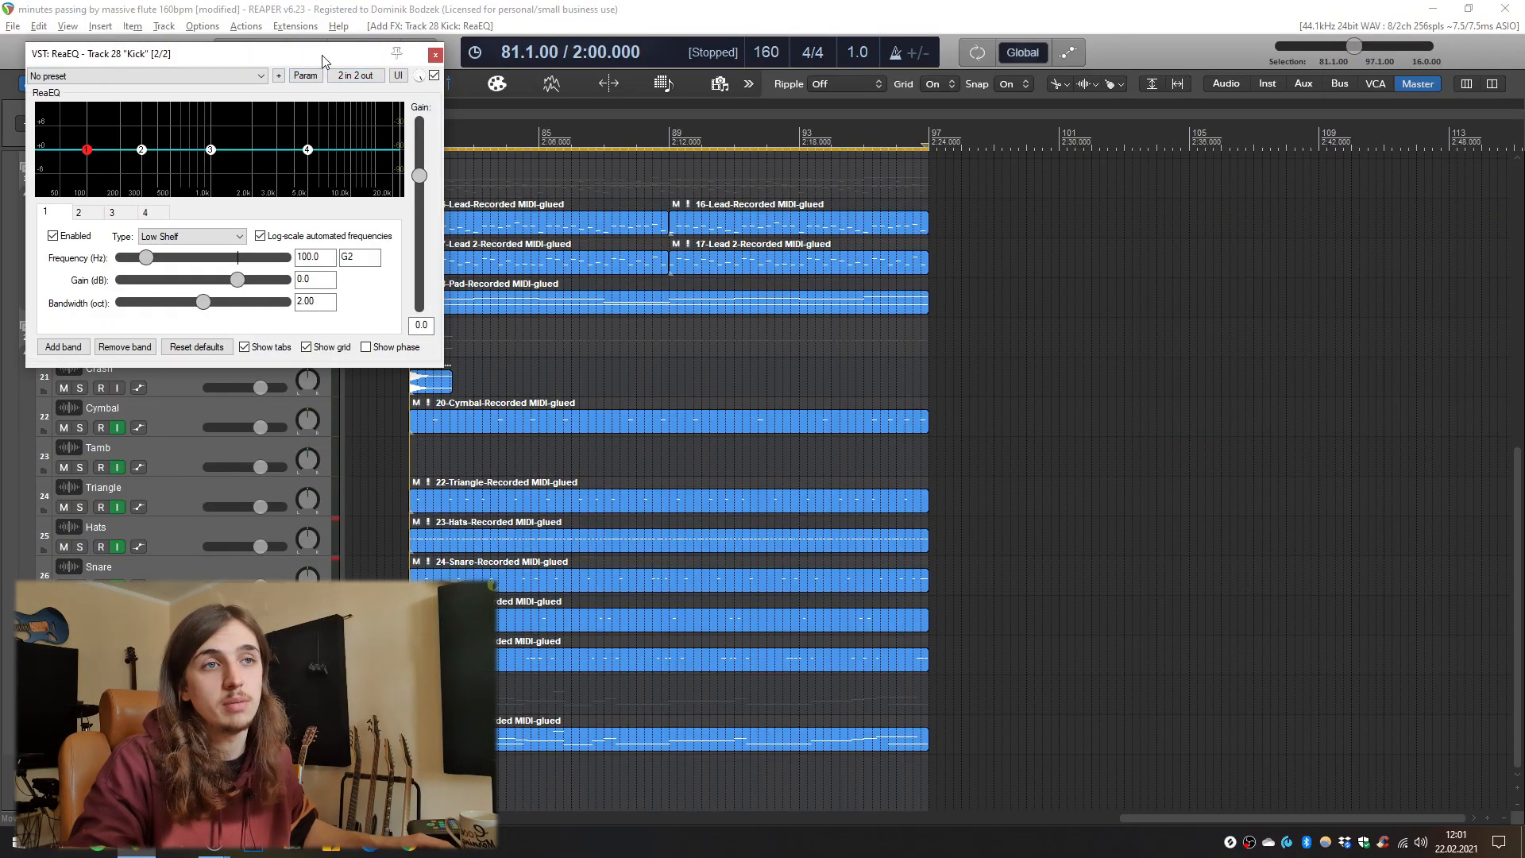
{"action": "left_click_drag", "start_coordinate": [323, 61], "coordinate": [706, 278]}
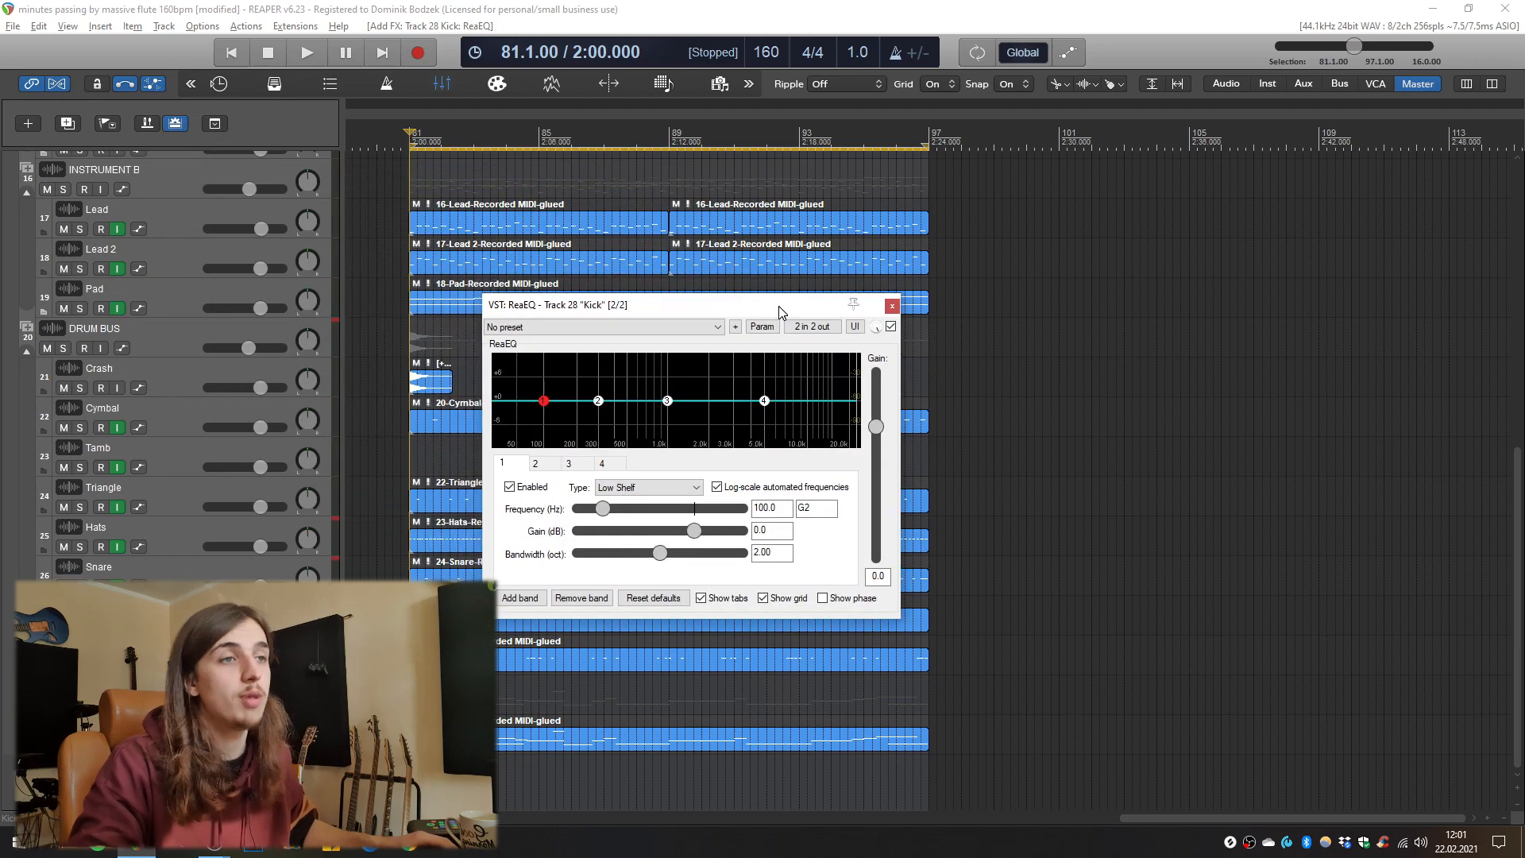
{"action": "left_click", "coordinate": [80, 666]}
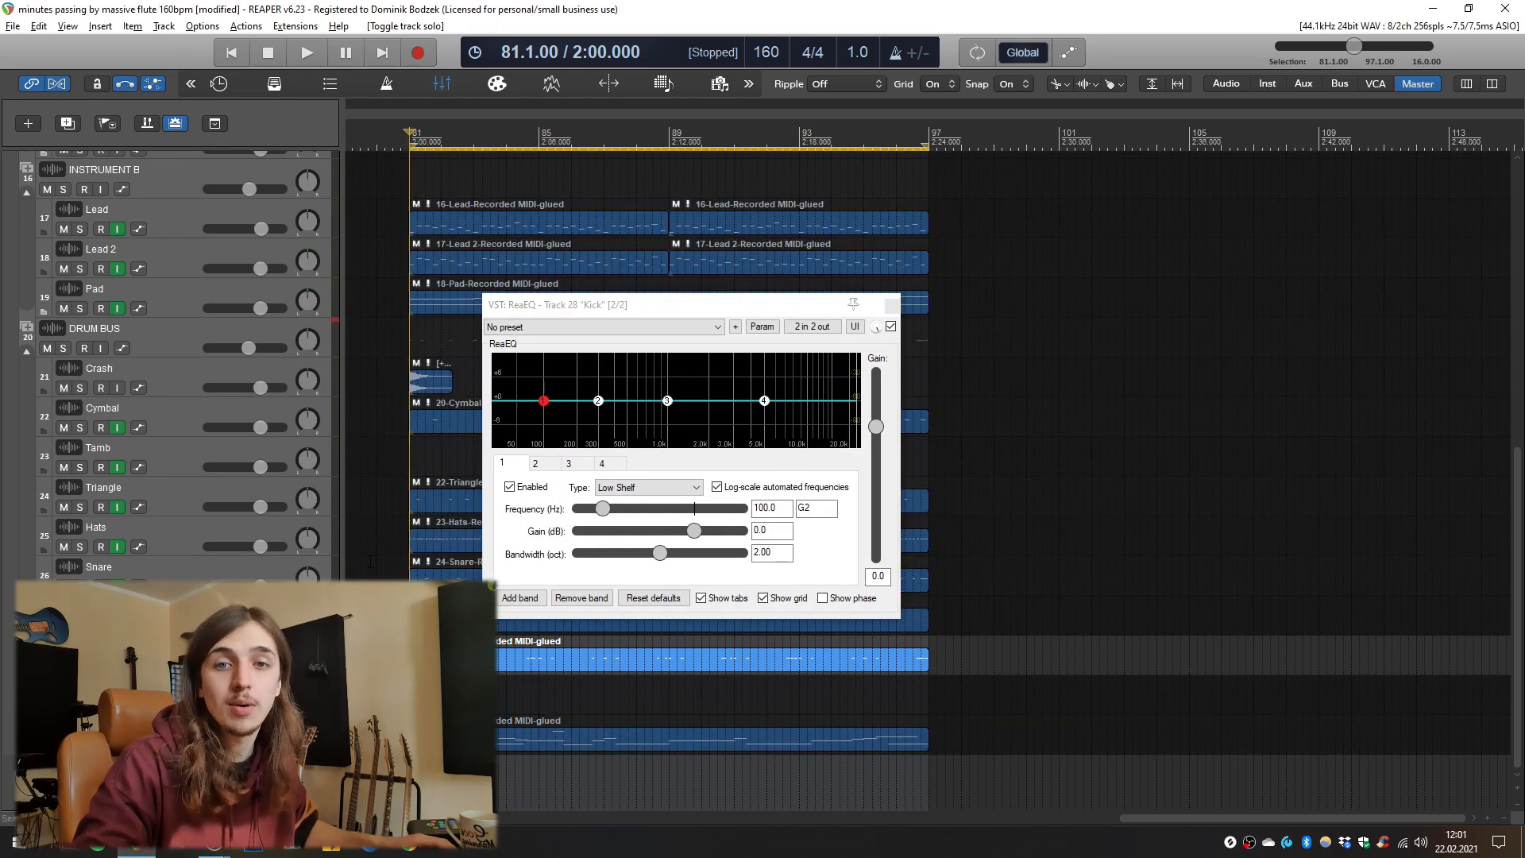
{"action": "key", "text": "space"}
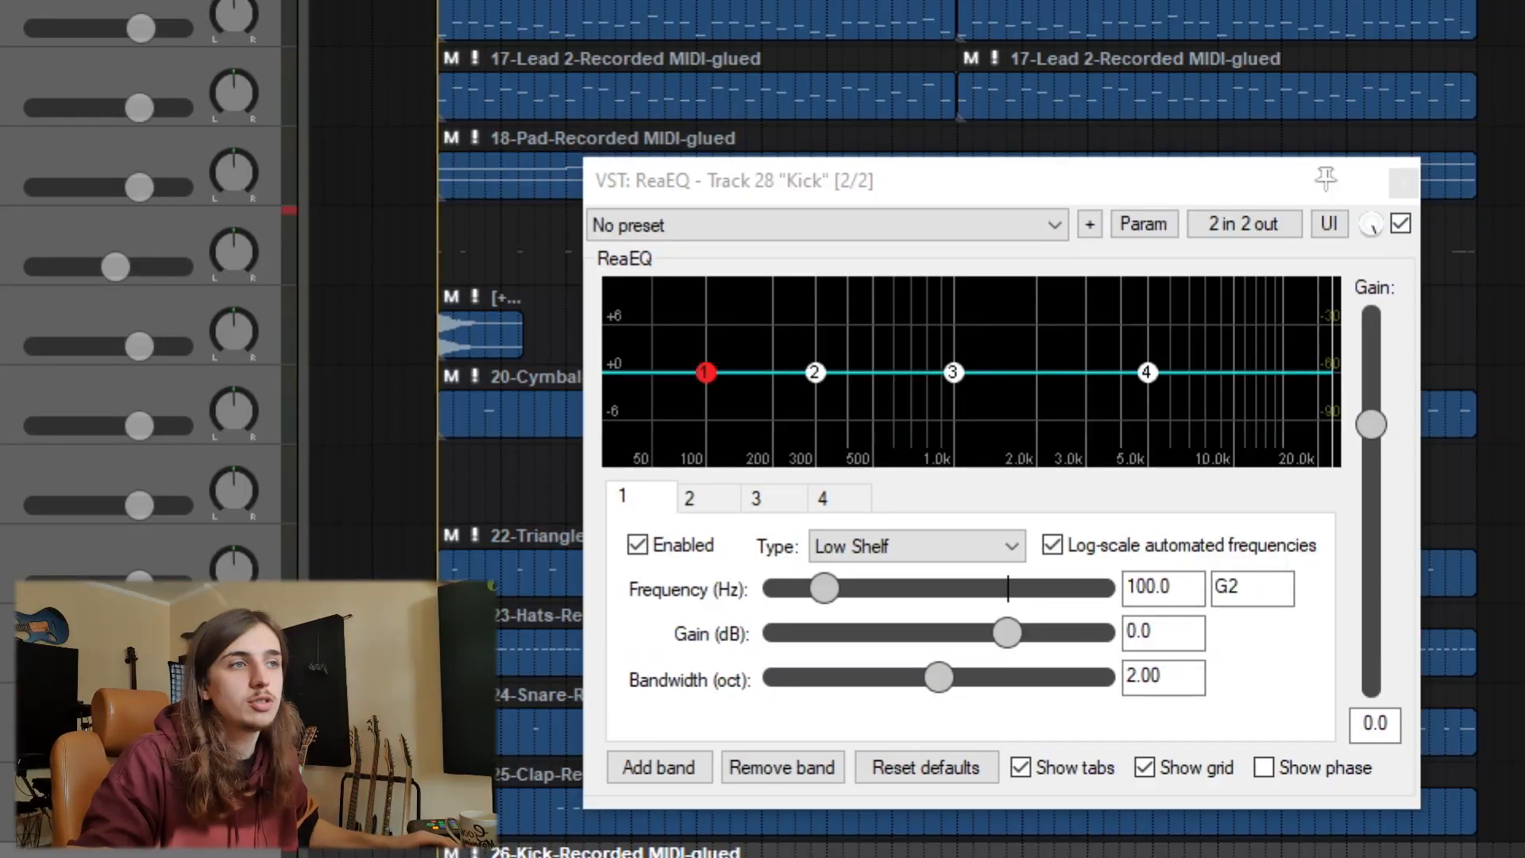
{"action": "left_click_drag", "start_coordinate": [1146, 380], "coordinate": [1124, 543]}
{"action": "left_click_drag", "start_coordinate": [1126, 476], "coordinate": [1058, 522]}
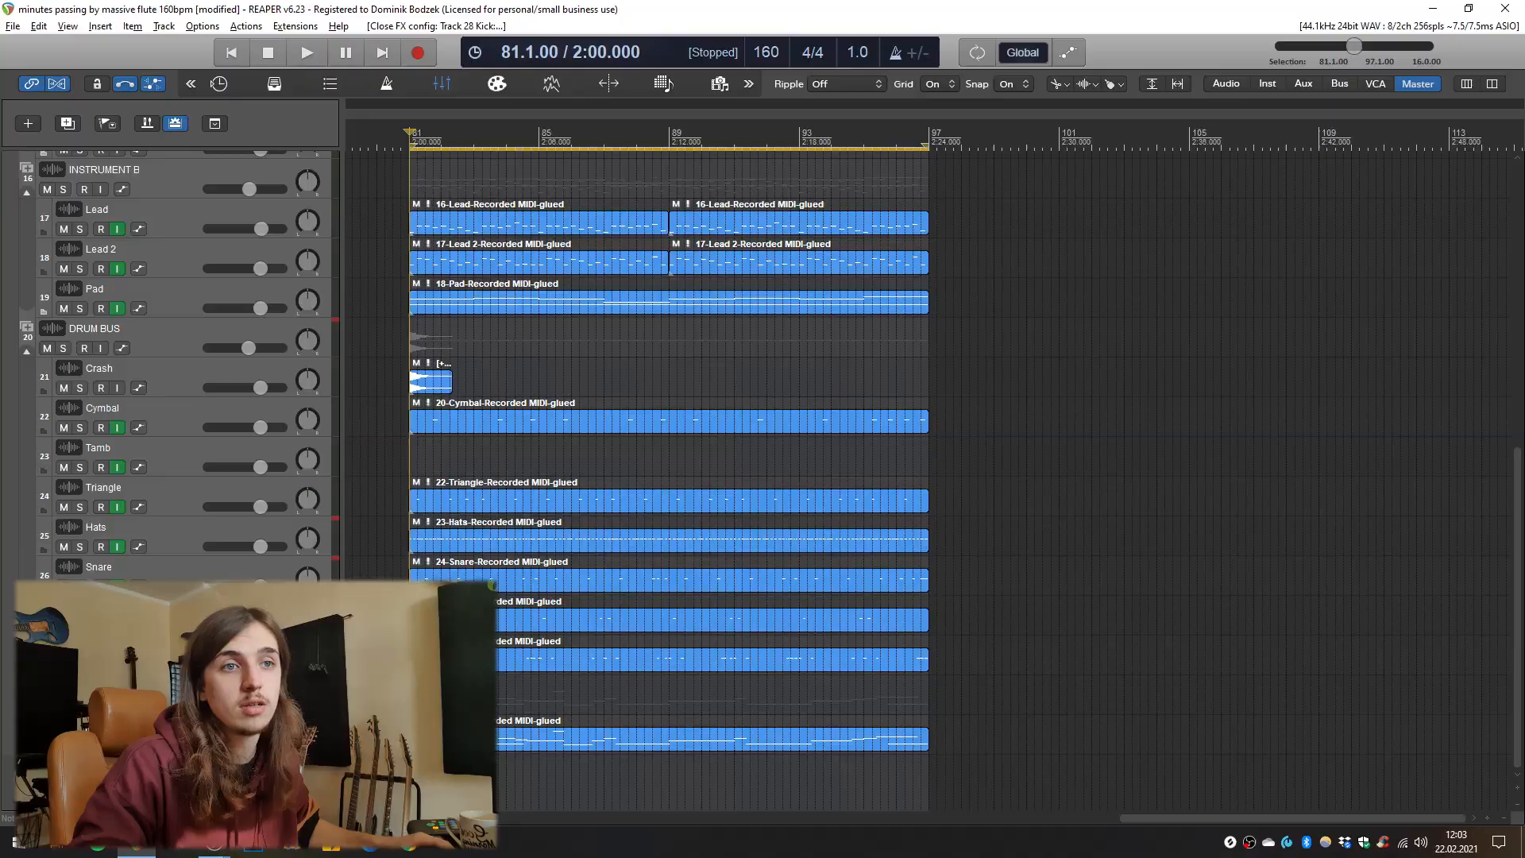
- Add ReaEQ to the Snare track, cutting the lows at about 156 Hz with a -inf low shelf and the highs with band 4
{"action": "left_click", "coordinate": [130, 571]}
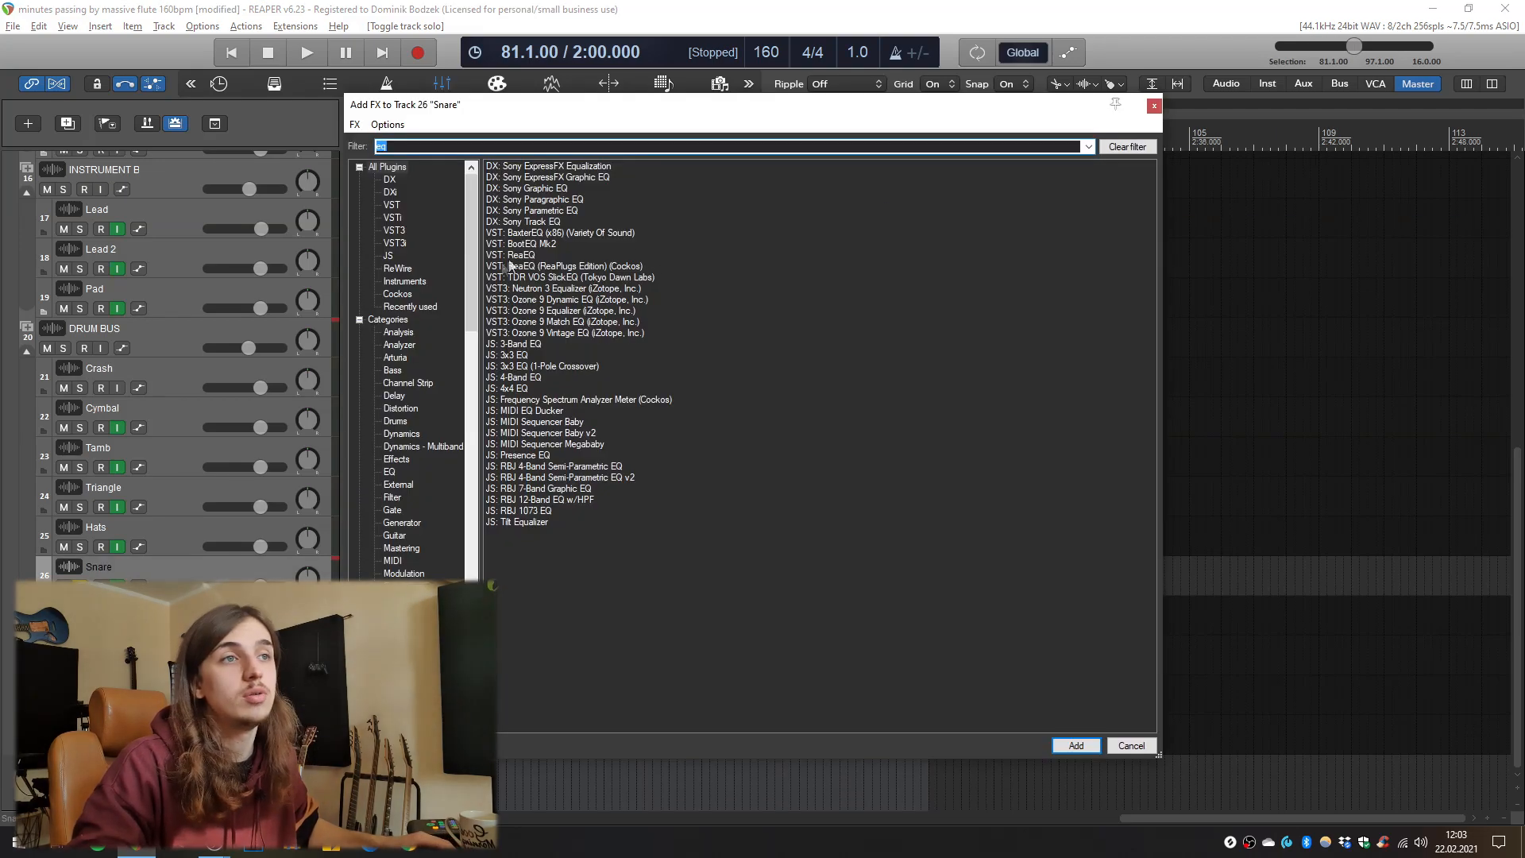
{"action": "double_click", "coordinate": [516, 255]}
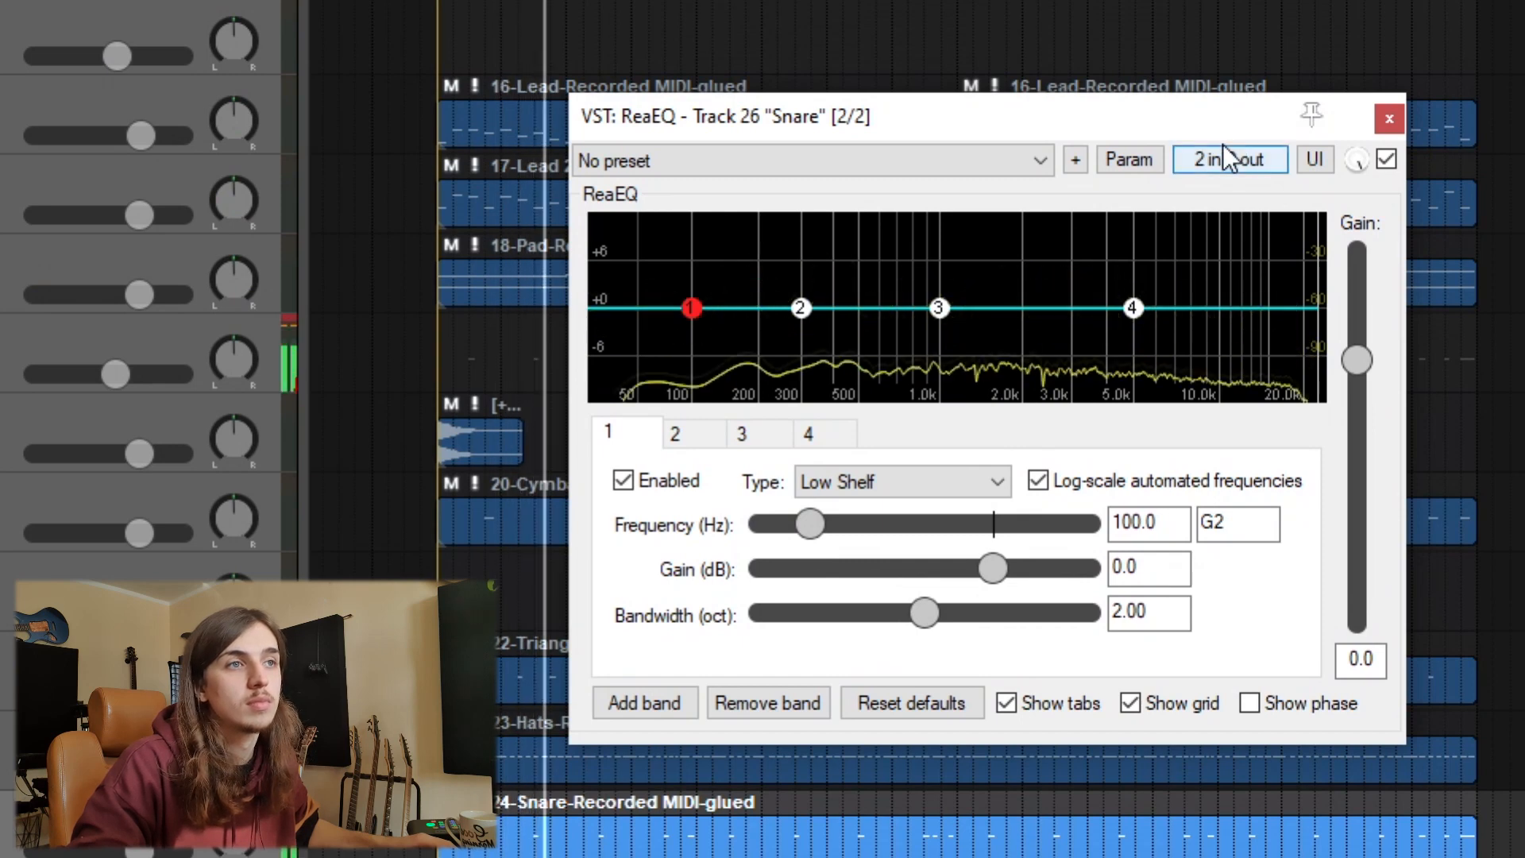
{"action": "key", "text": "space"}
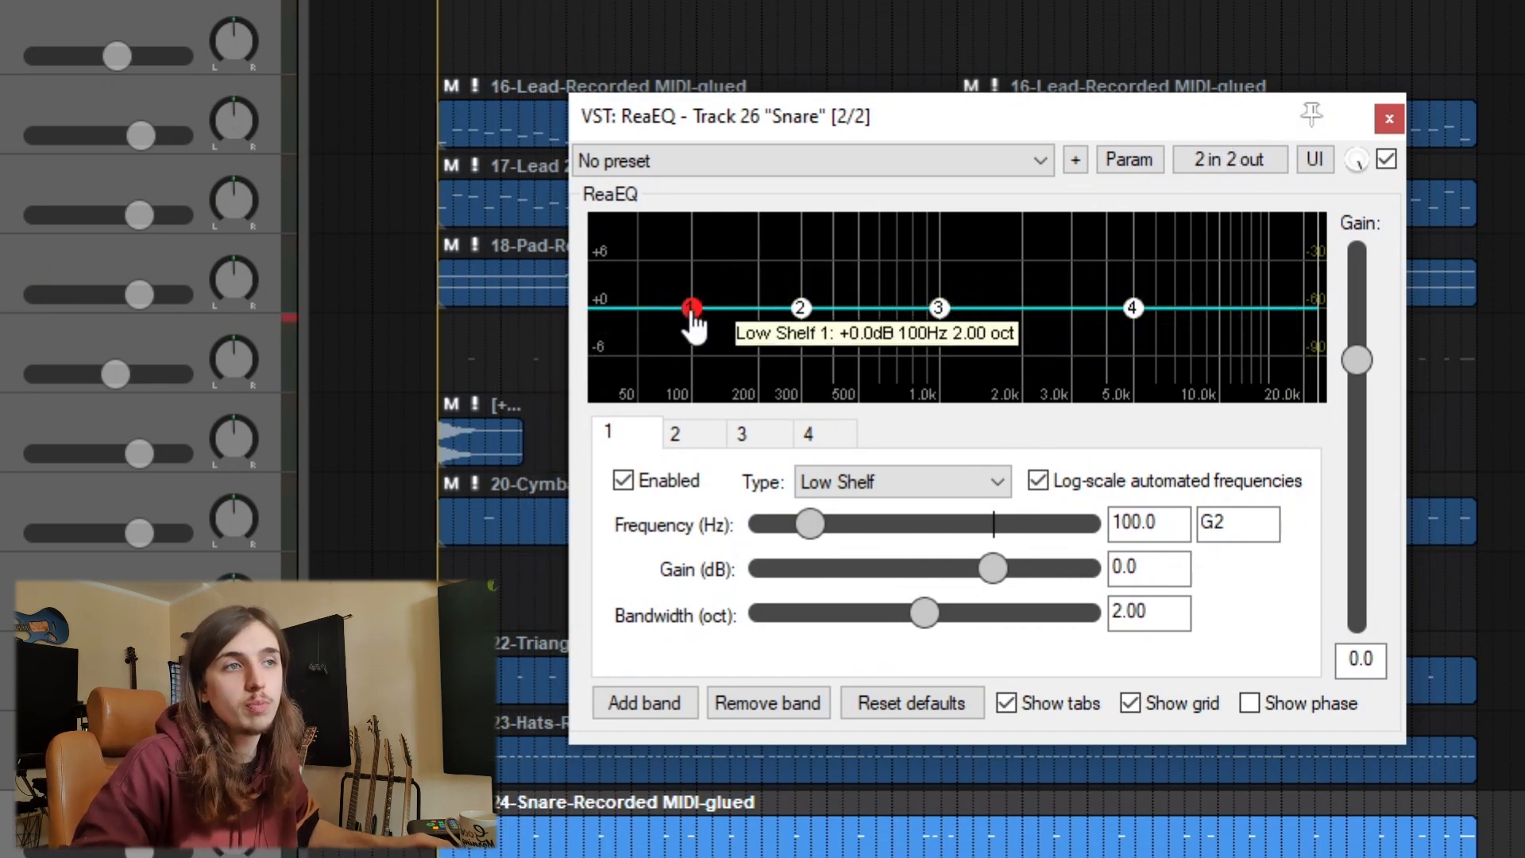
{"action": "left_click_drag", "start_coordinate": [692, 308], "coordinate": [708, 393]}
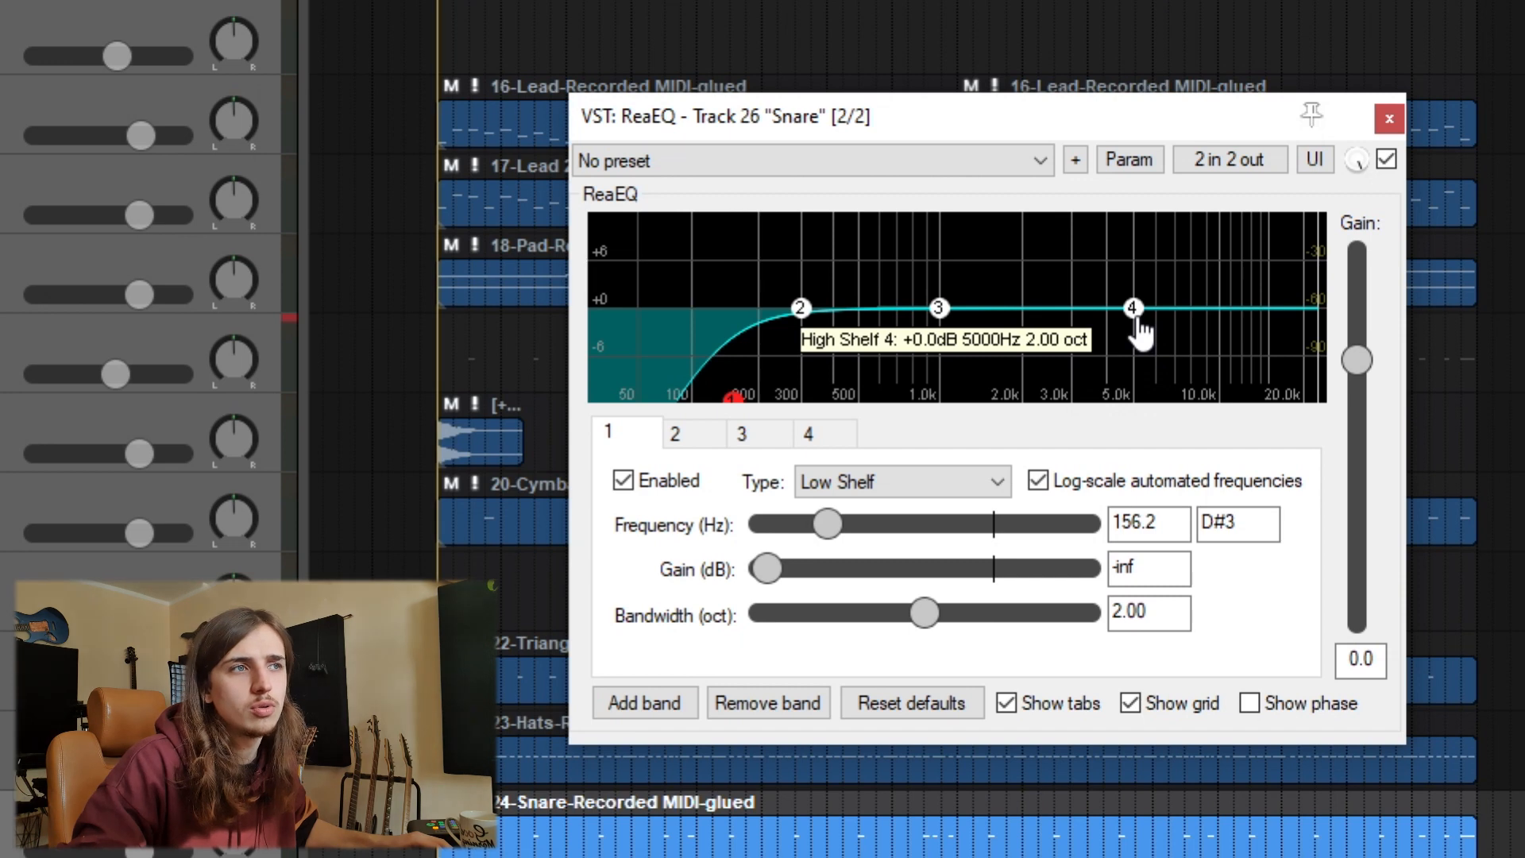
{"action": "left_click_drag", "start_coordinate": [1133, 307], "coordinate": [1299, 498]}
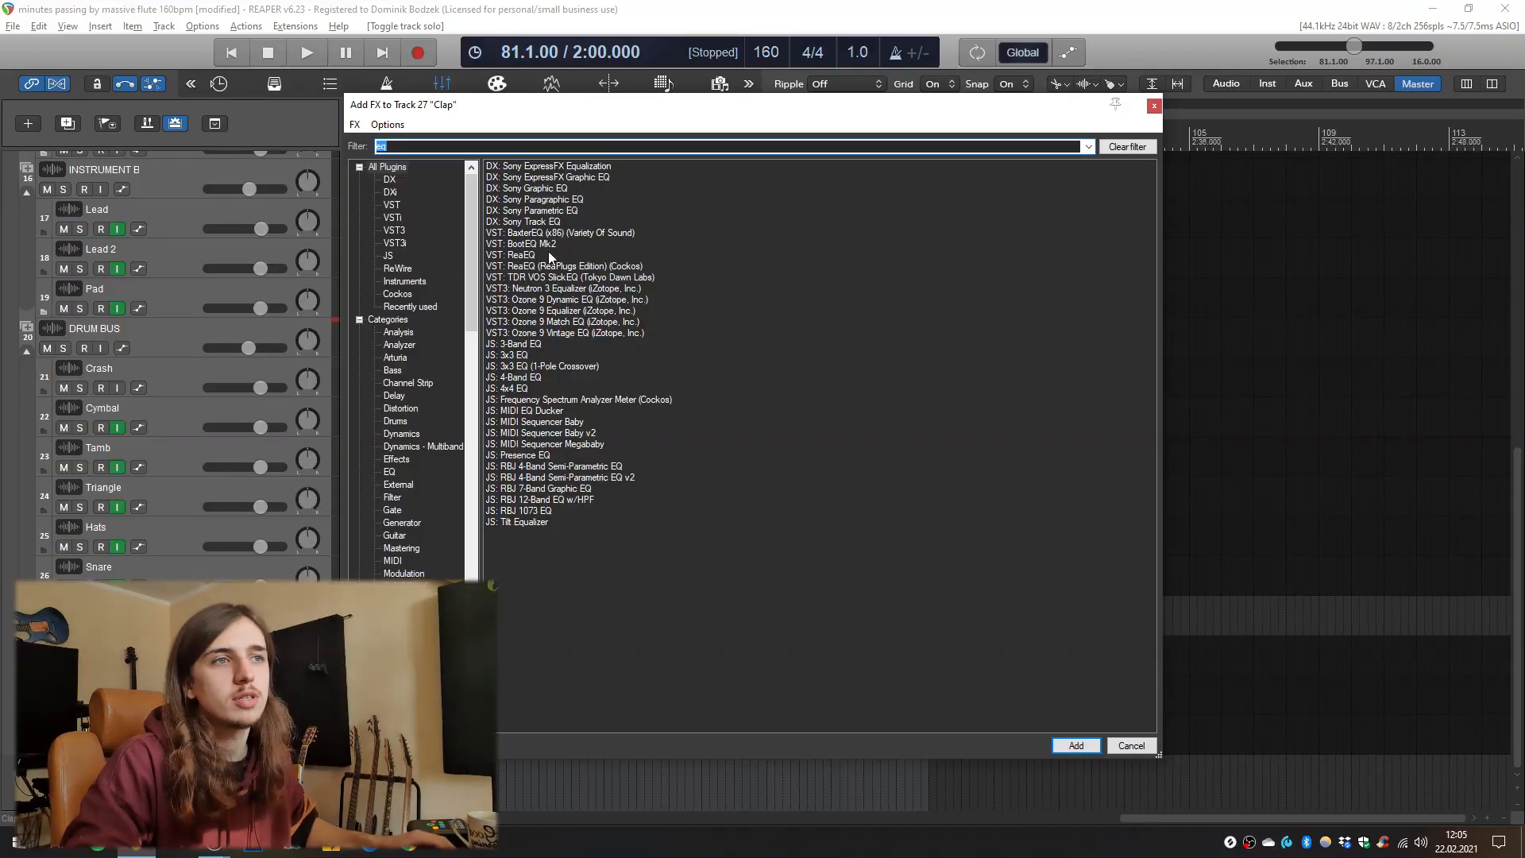
- Add ReaEQ to the Clap track, cutting the lows at about 296 Hz with a -inf low shelf and the top end with the high shelf
{"action": "double_click", "coordinate": [528, 256]}
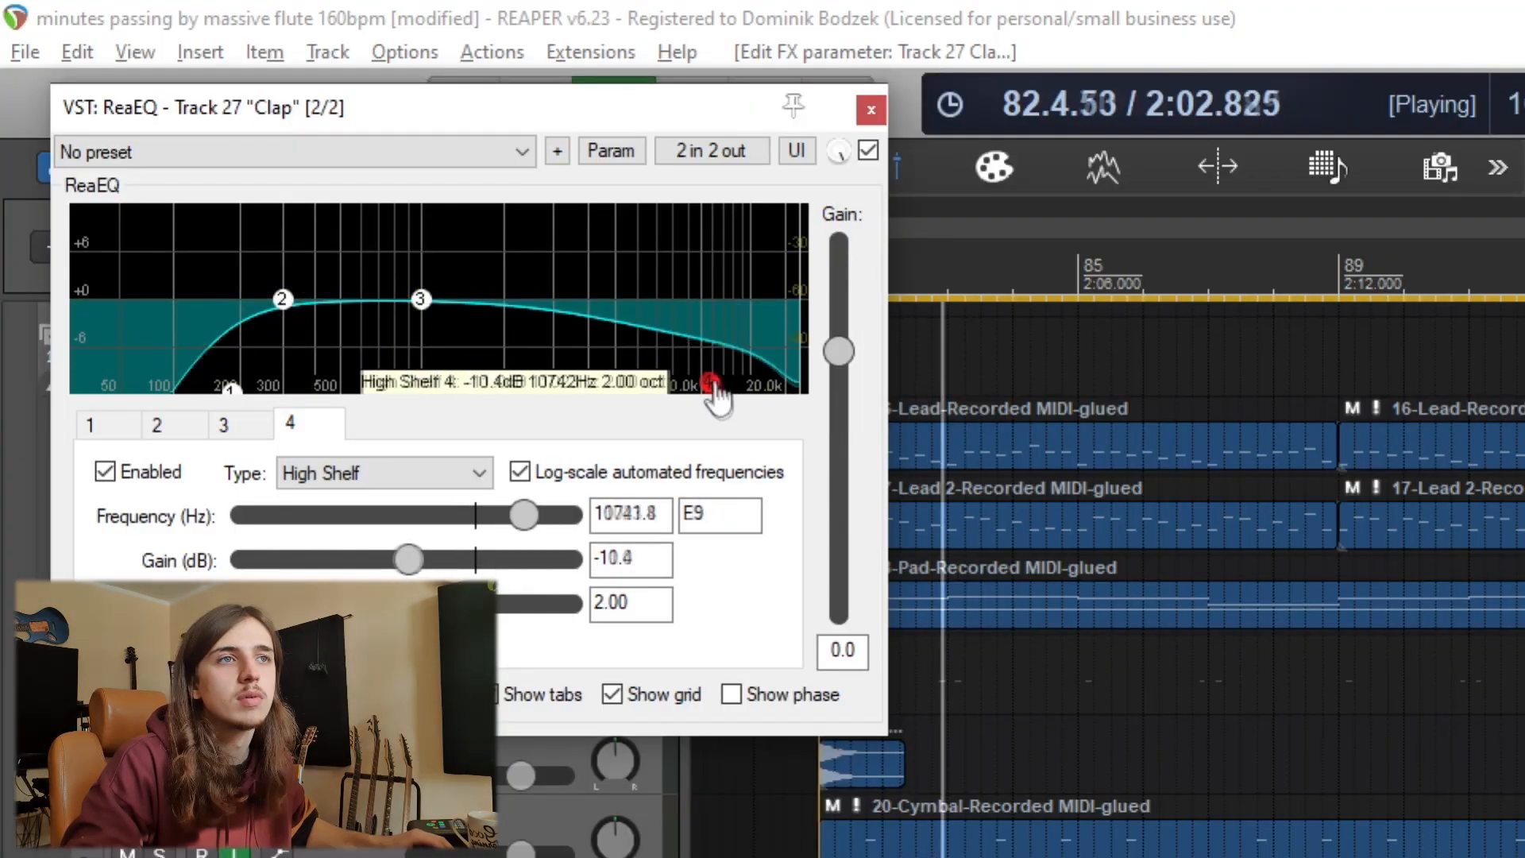
{"action": "left_click_drag", "start_coordinate": [356, 197], "coordinate": [394, 225]}
{"action": "left_click_drag", "start_coordinate": [785, 436], "coordinate": [778, 427]}
{"action": "left_click_drag", "start_coordinate": [236, 390], "coordinate": [300, 353]}
{"action": "key", "text": "space"}
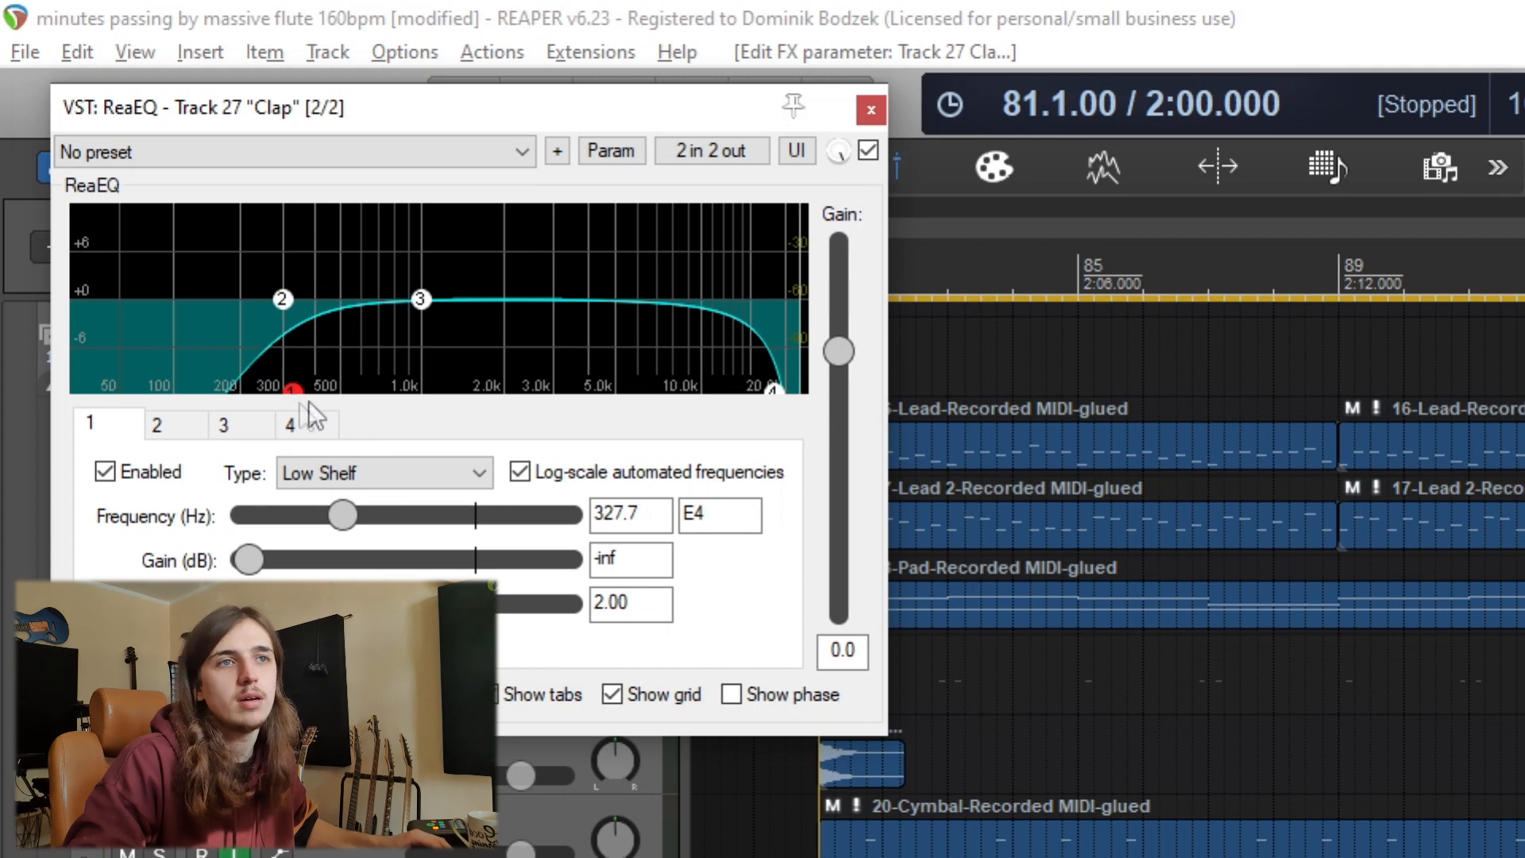
{"action": "mouse_move", "coordinate": [291, 391]}
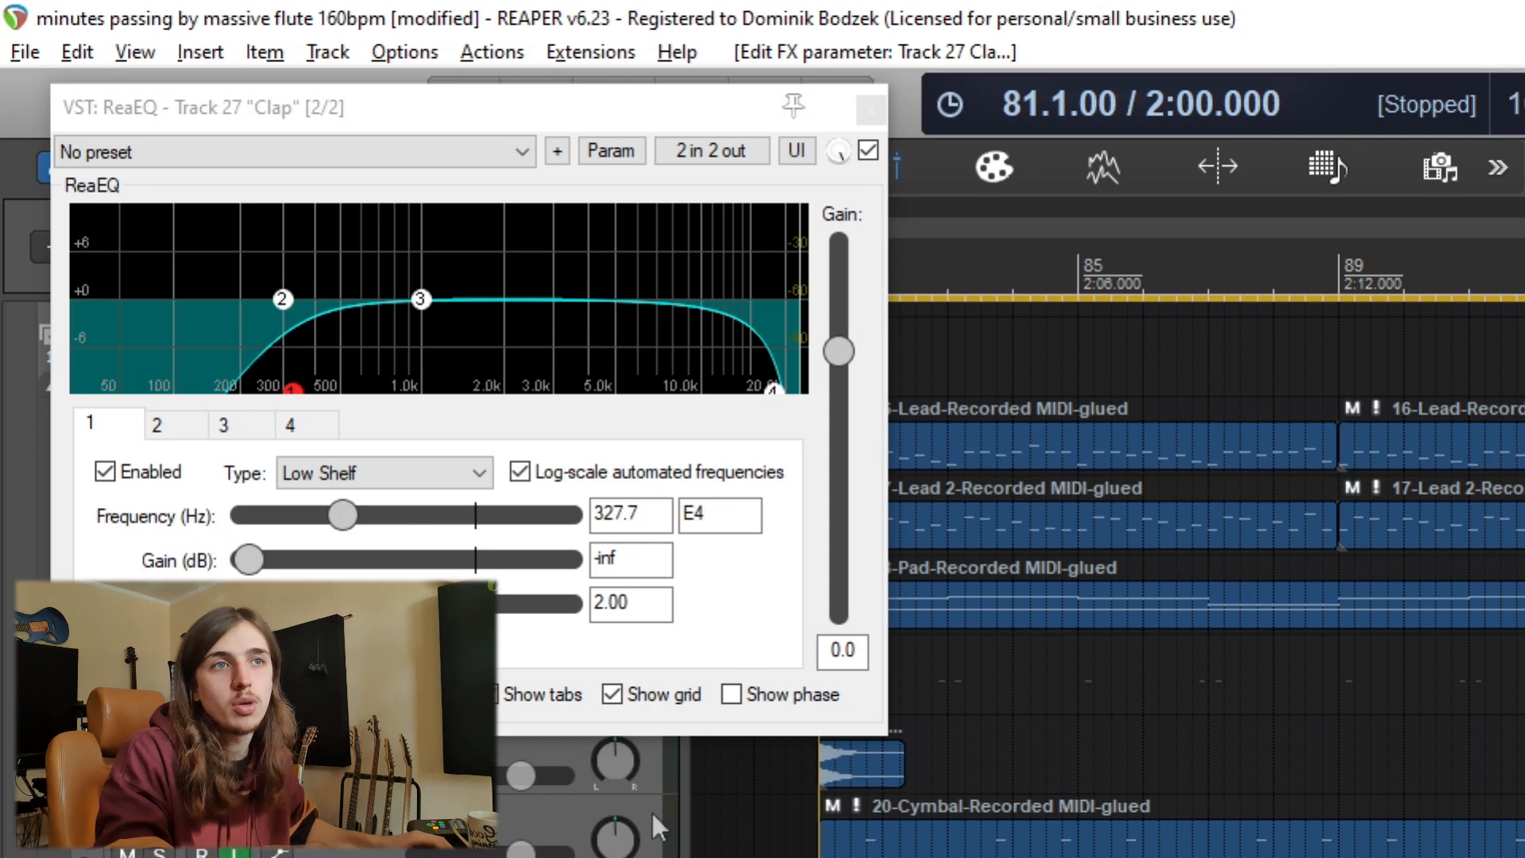
{"action": "left_click_drag", "start_coordinate": [293, 389], "coordinate": [273, 484]}
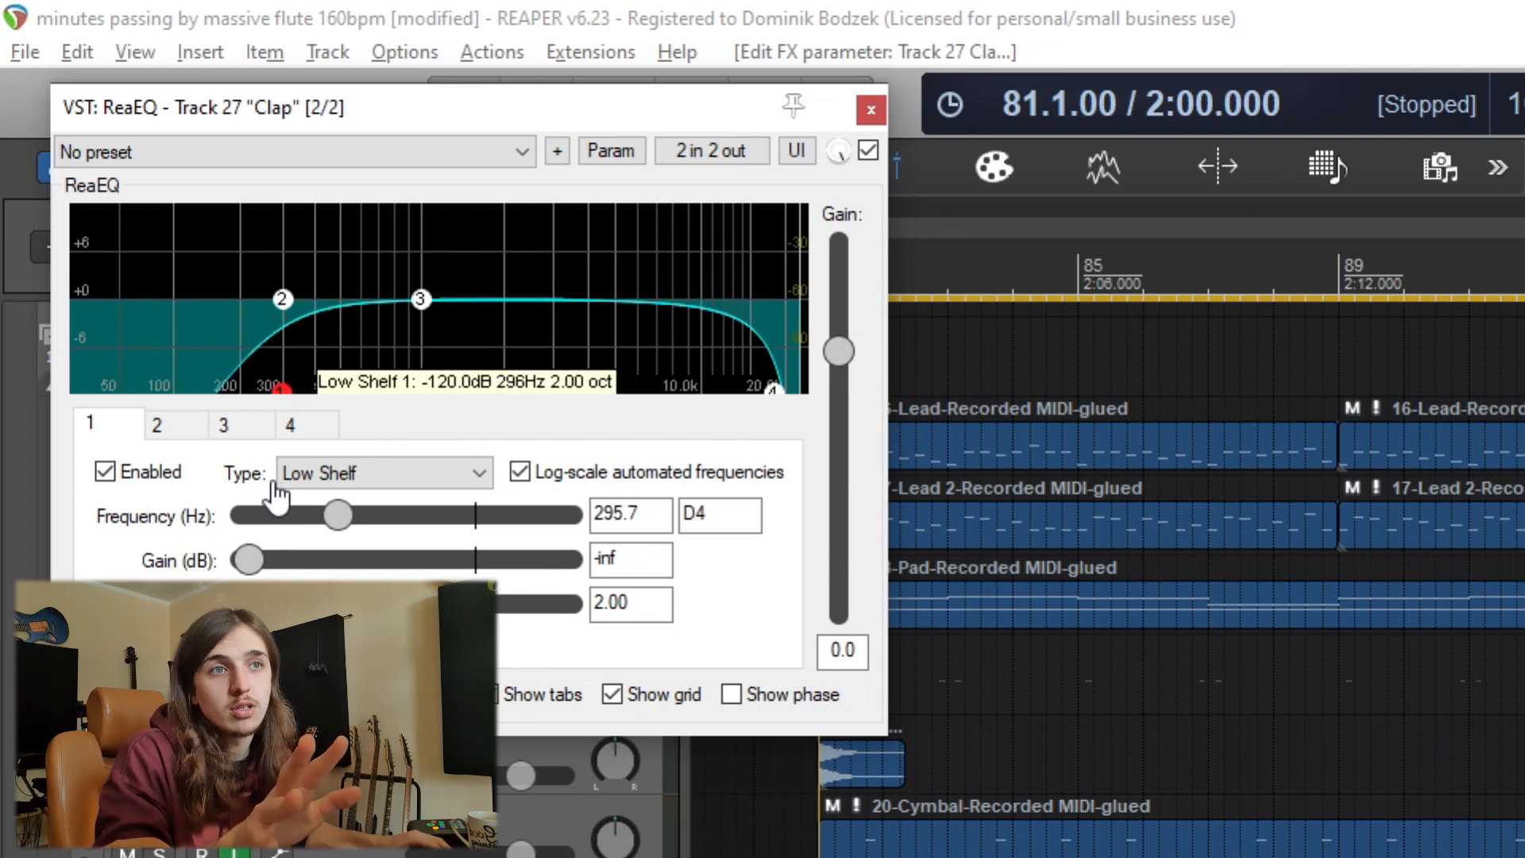
{"action": "left_click_drag", "start_coordinate": [273, 484], "coordinate": [274, 484]}
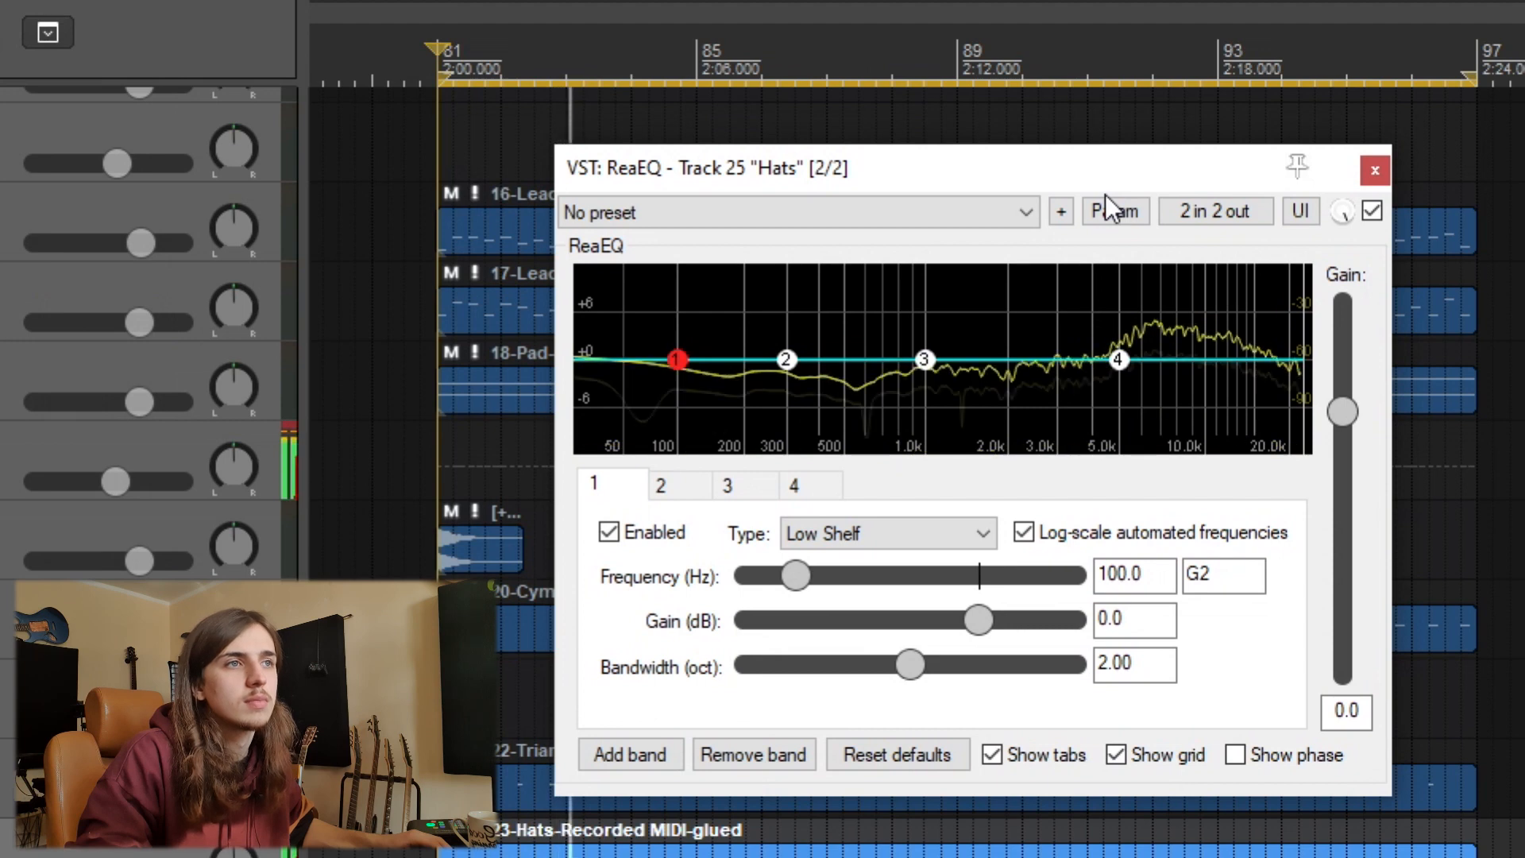
- Cut the Hats track's low end with ReaEQ's low-shelf band 1 at -inf gain and fine-tune its frequency during playback
{"action": "key", "text": "space"}
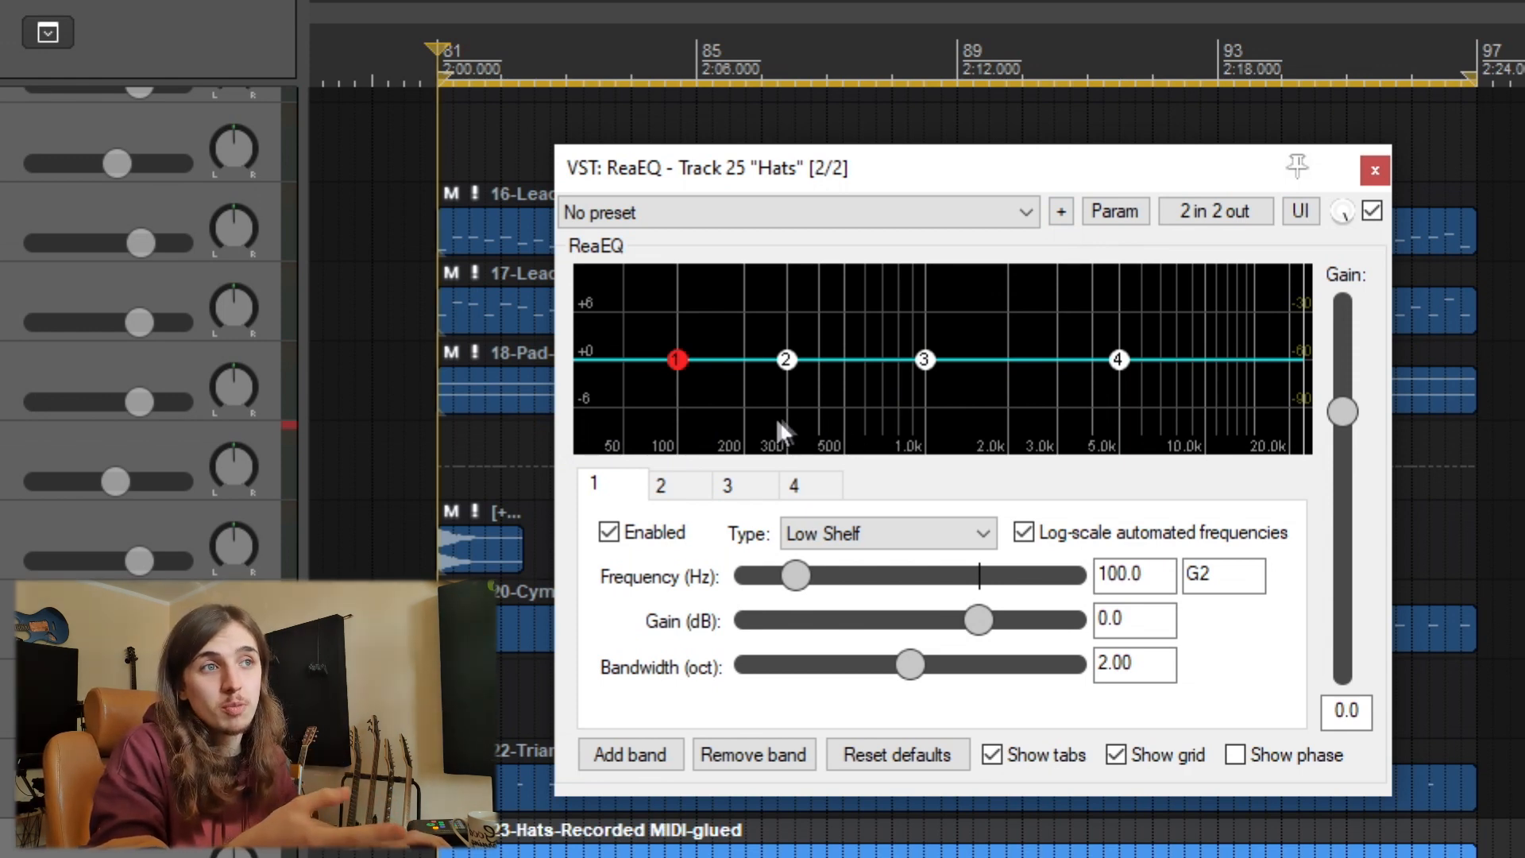
{"action": "left_click_drag", "start_coordinate": [677, 359], "coordinate": [1033, 854]}
{"action": "key", "text": "space"}
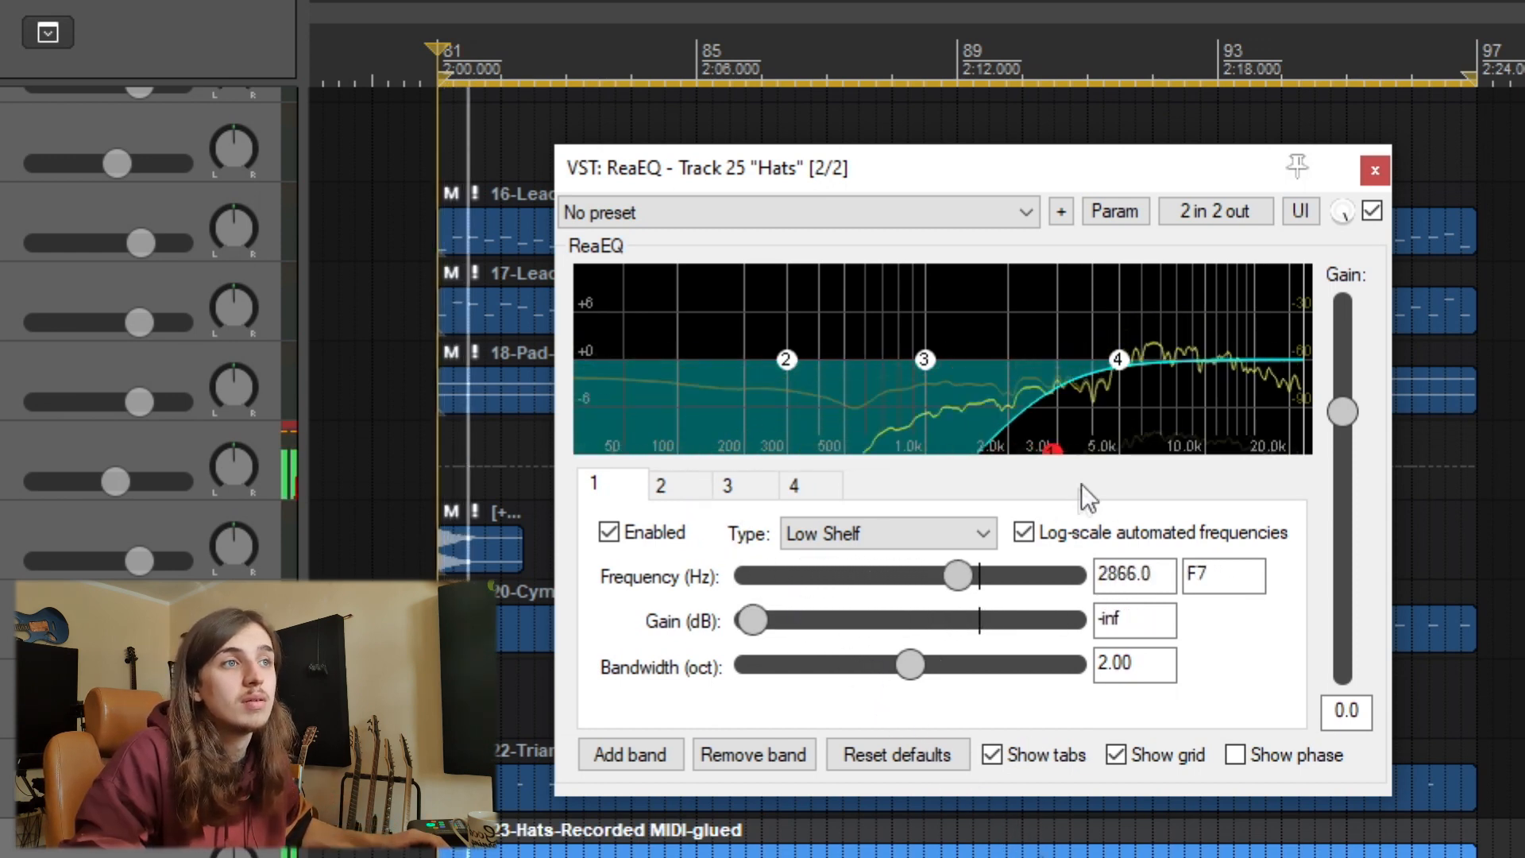
{"action": "left_click_drag", "start_coordinate": [1055, 491], "coordinate": [995, 497]}
{"action": "key", "text": "space"}
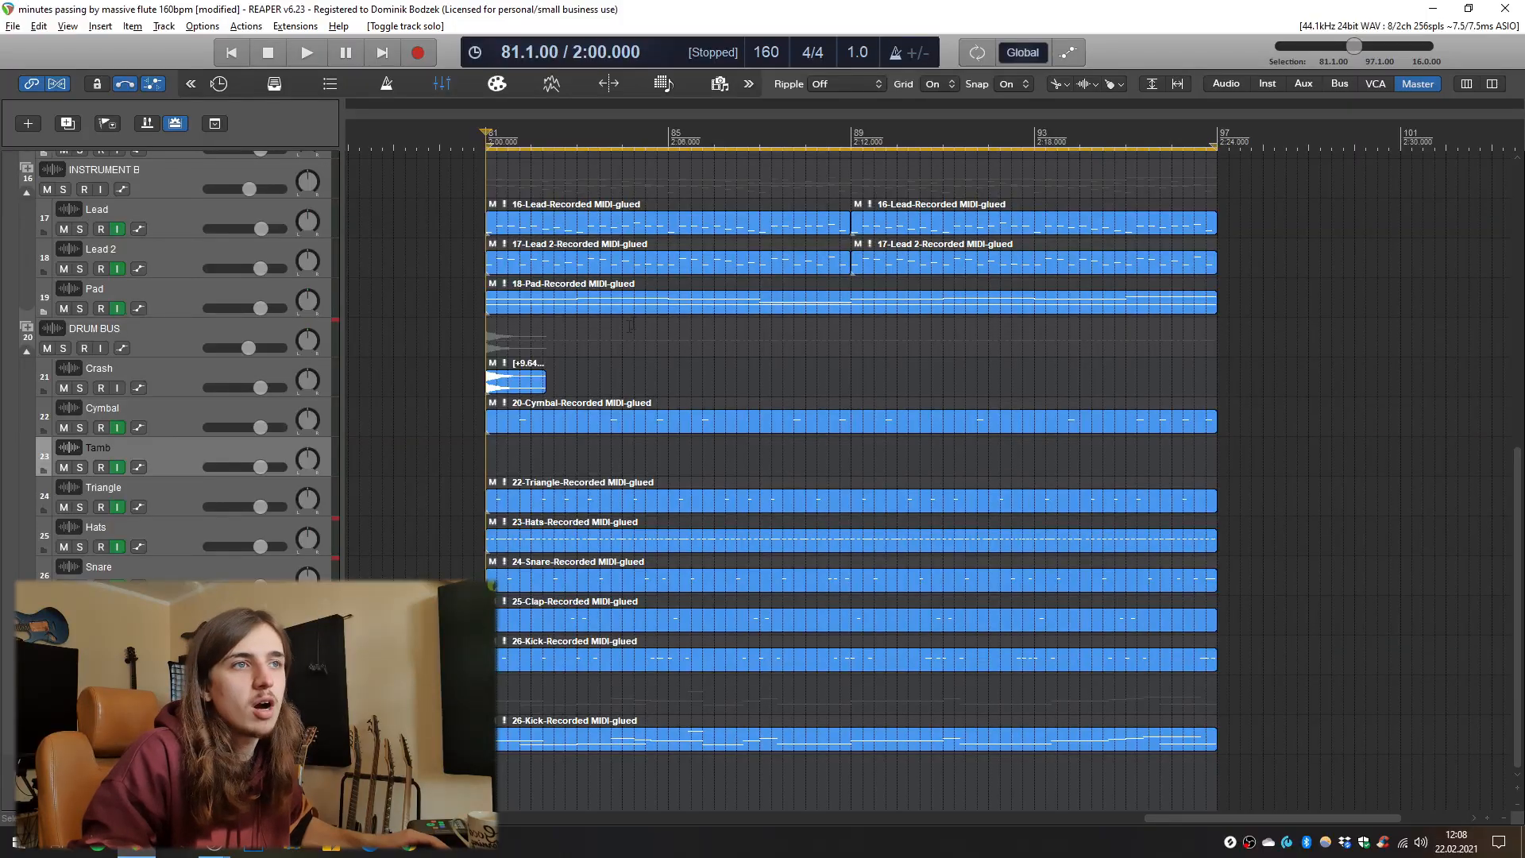
- Add ReaEQ to the Crash track and cut its lows at about 931 Hz with the low shelf at -inf gain
{"action": "left_click", "coordinate": [172, 404]}
{"action": "left_click", "coordinate": [173, 383]}
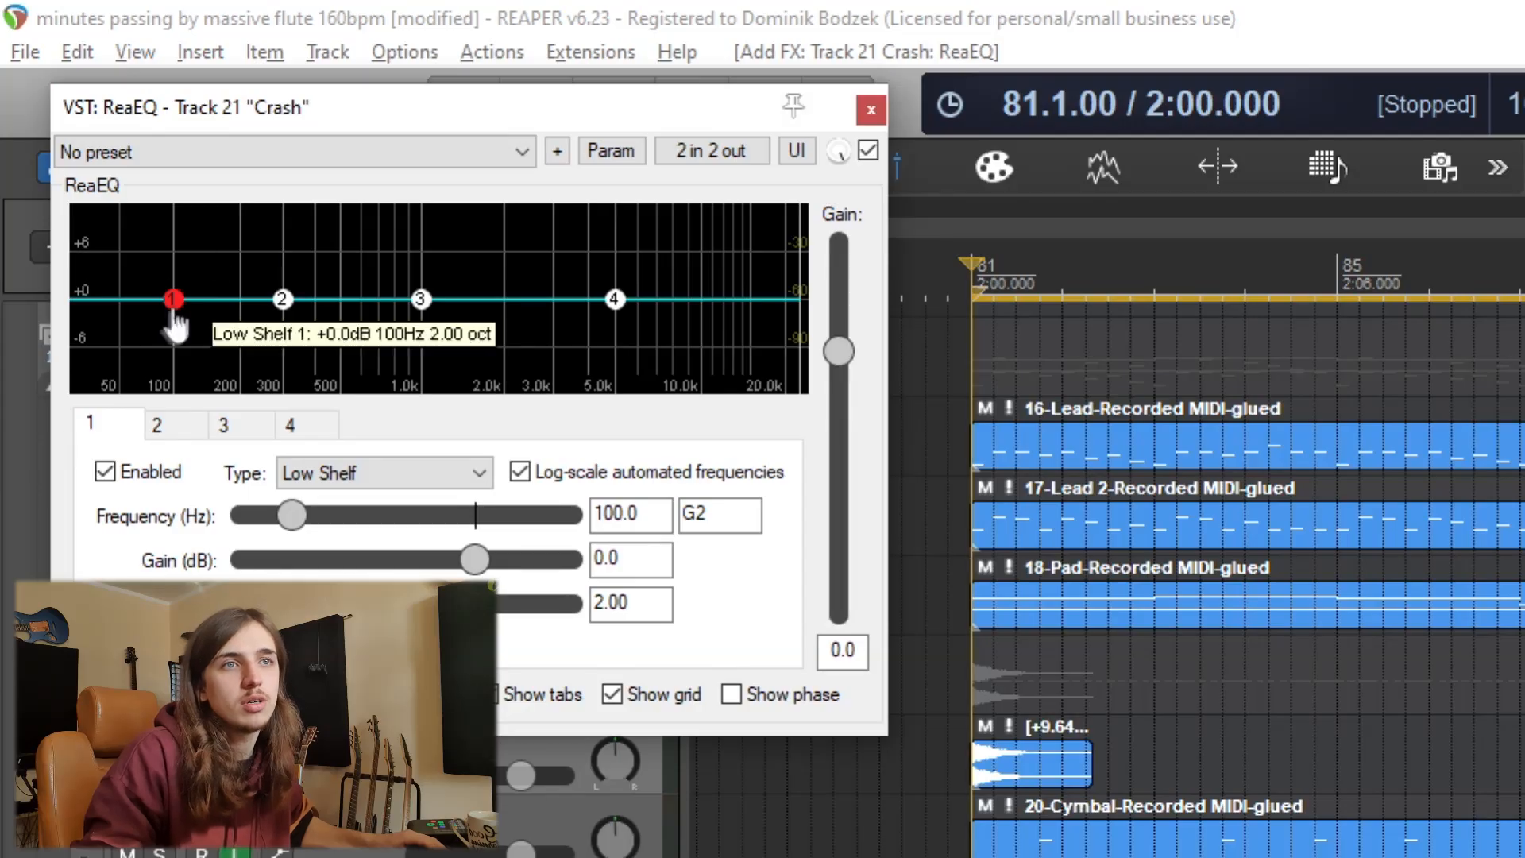
{"action": "left_click_drag", "start_coordinate": [174, 313], "coordinate": [422, 576]}
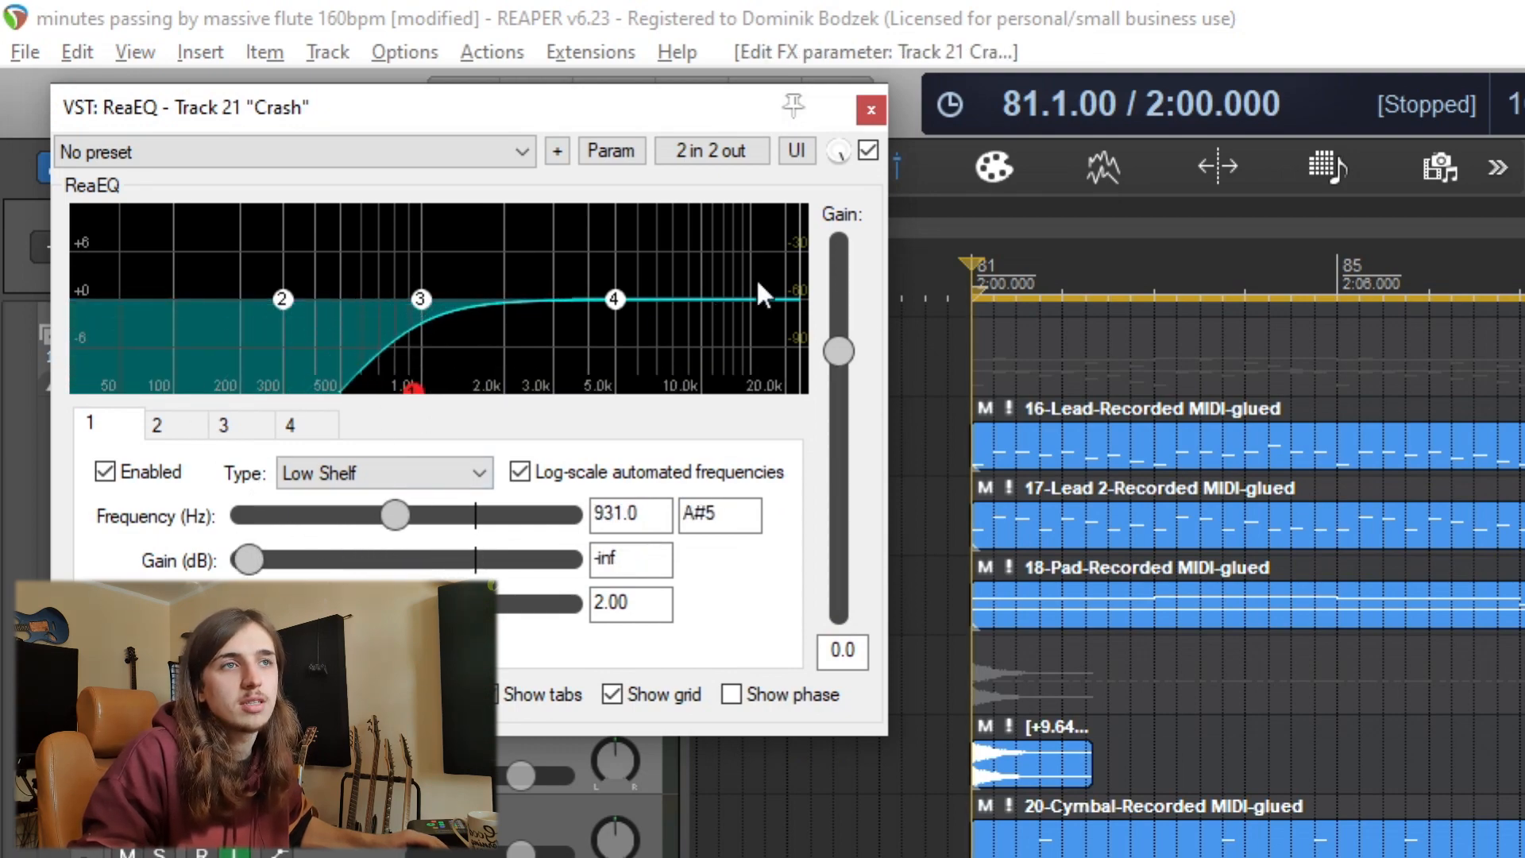
{"action": "left_click", "coordinate": [870, 109]}
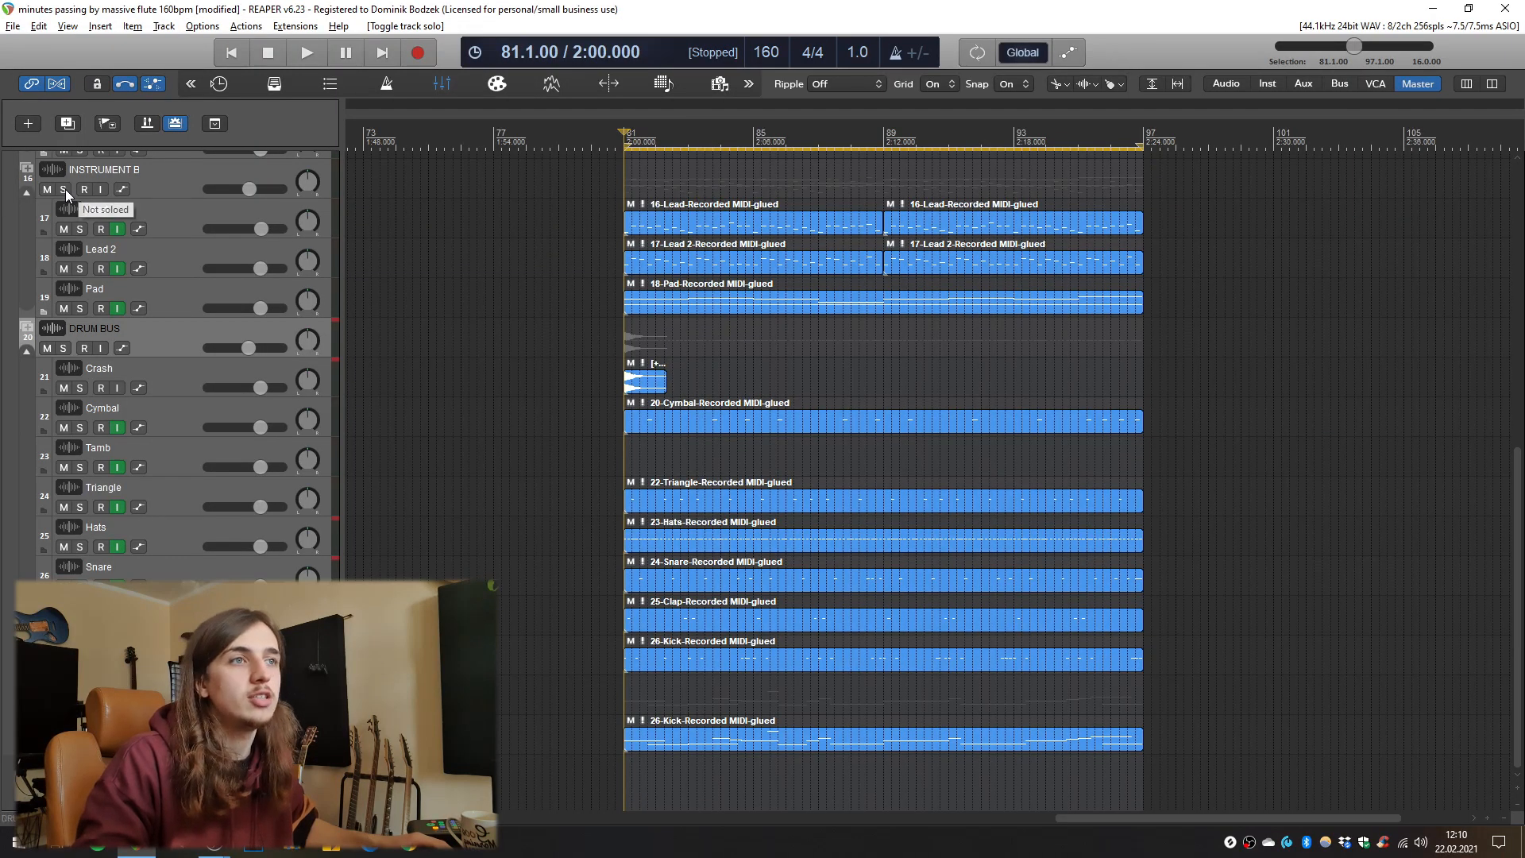
- Solo the INSTRUMENT B folder, listen to it, and solo its Pad track
{"action": "left_click", "coordinate": [64, 189]}
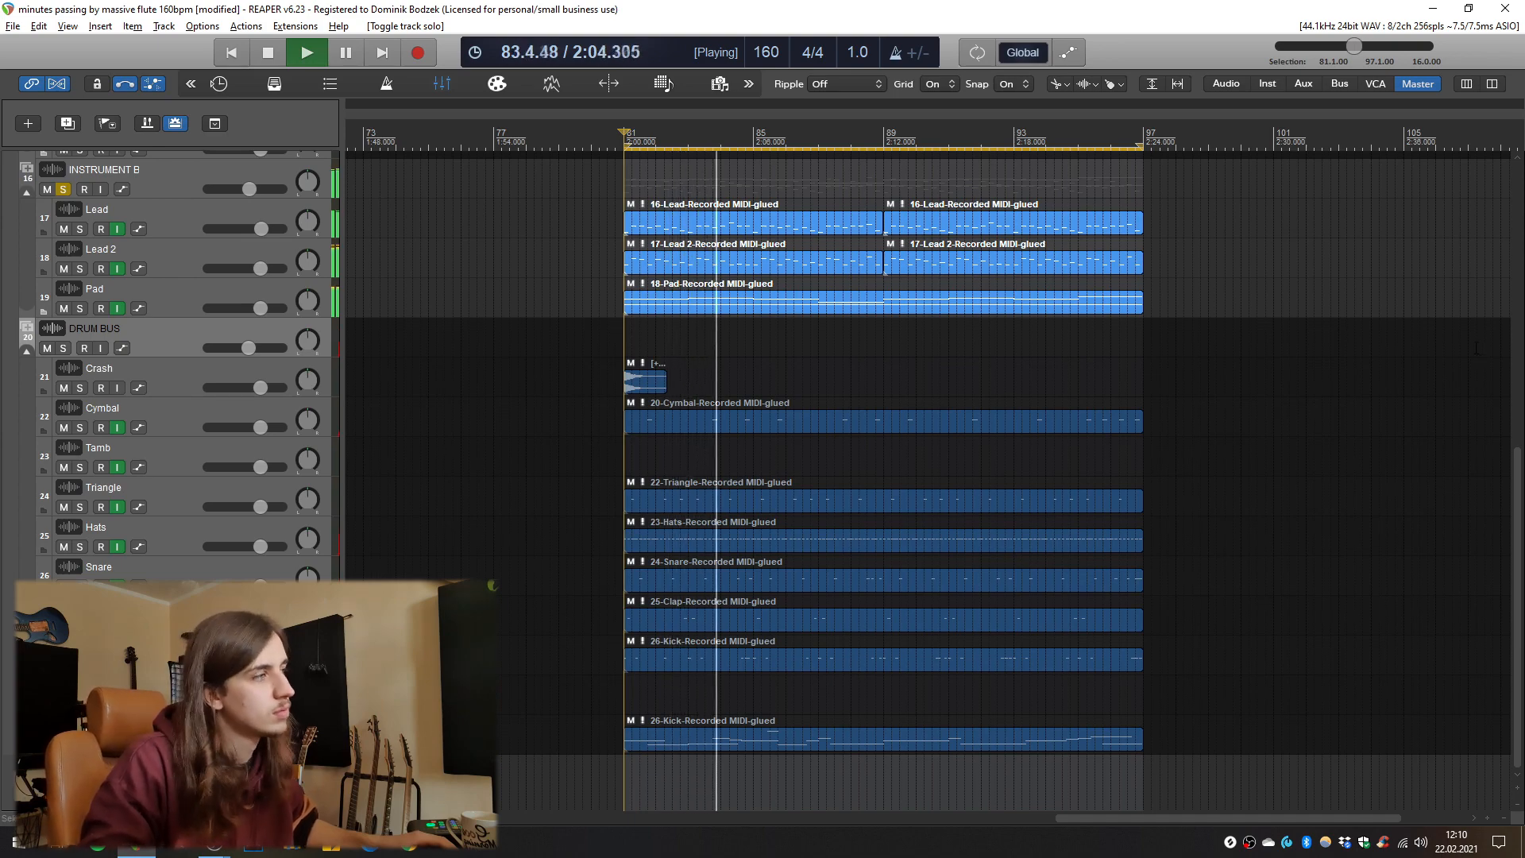
{"action": "key", "text": "space"}
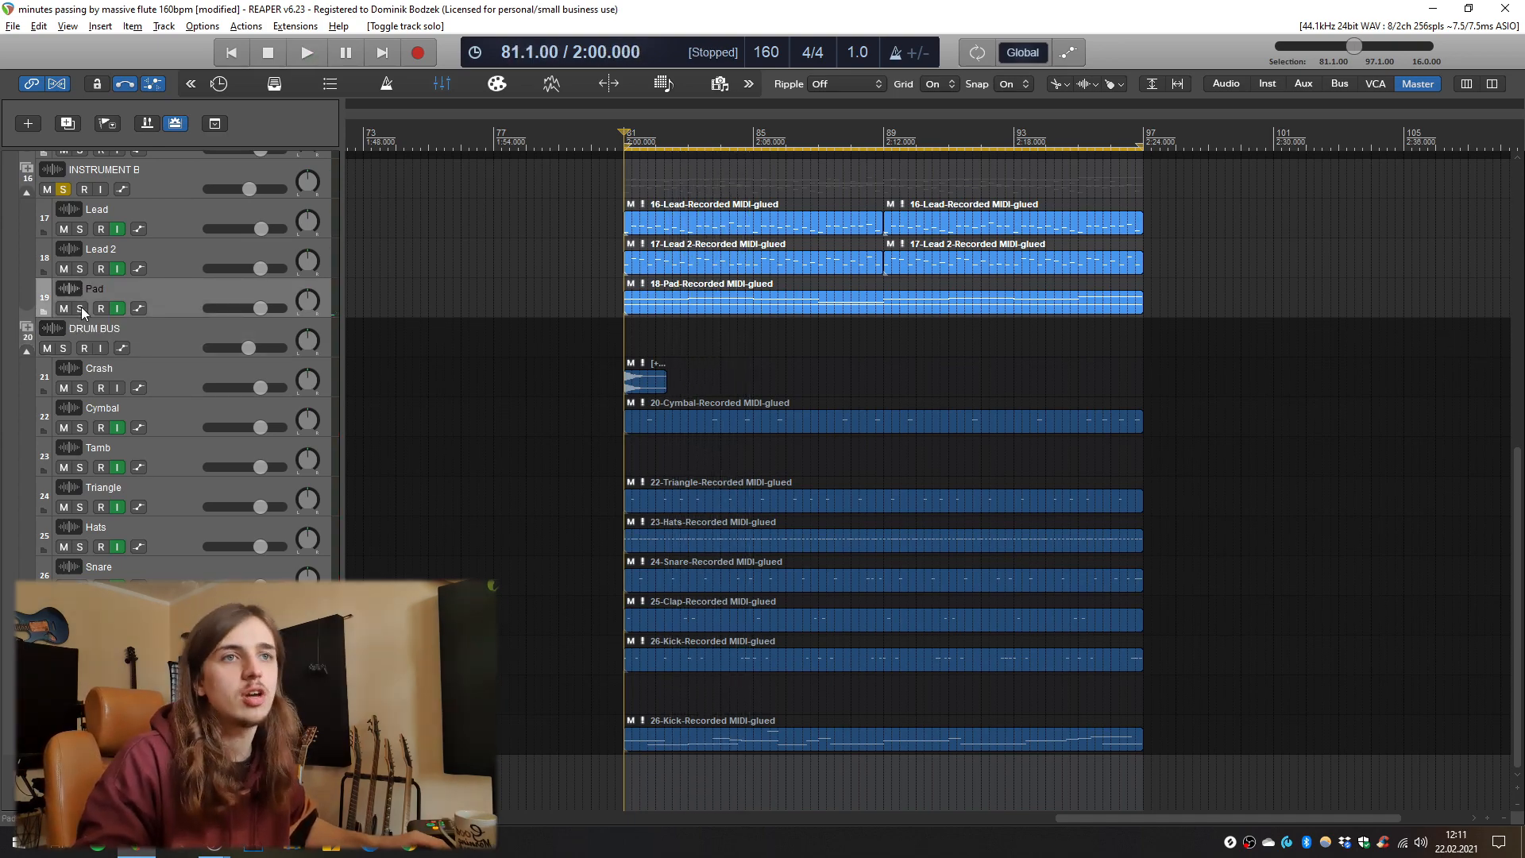
{"action": "left_click", "coordinate": [80, 309]}
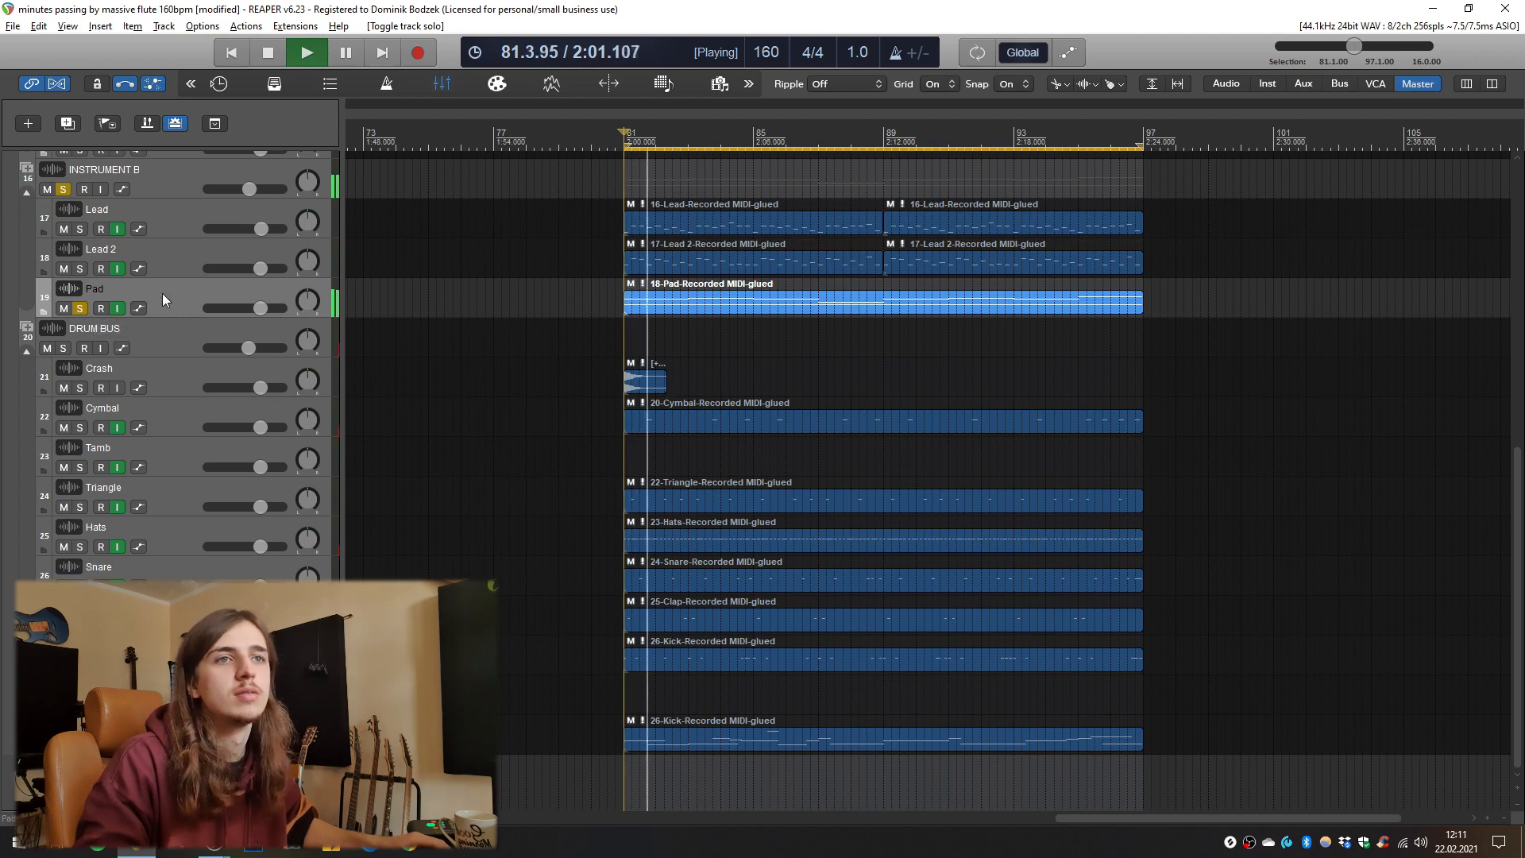
- Add ReaEQ to the Pad track and cut its low end with low-shelf band 1
{"action": "key", "text": "f"}
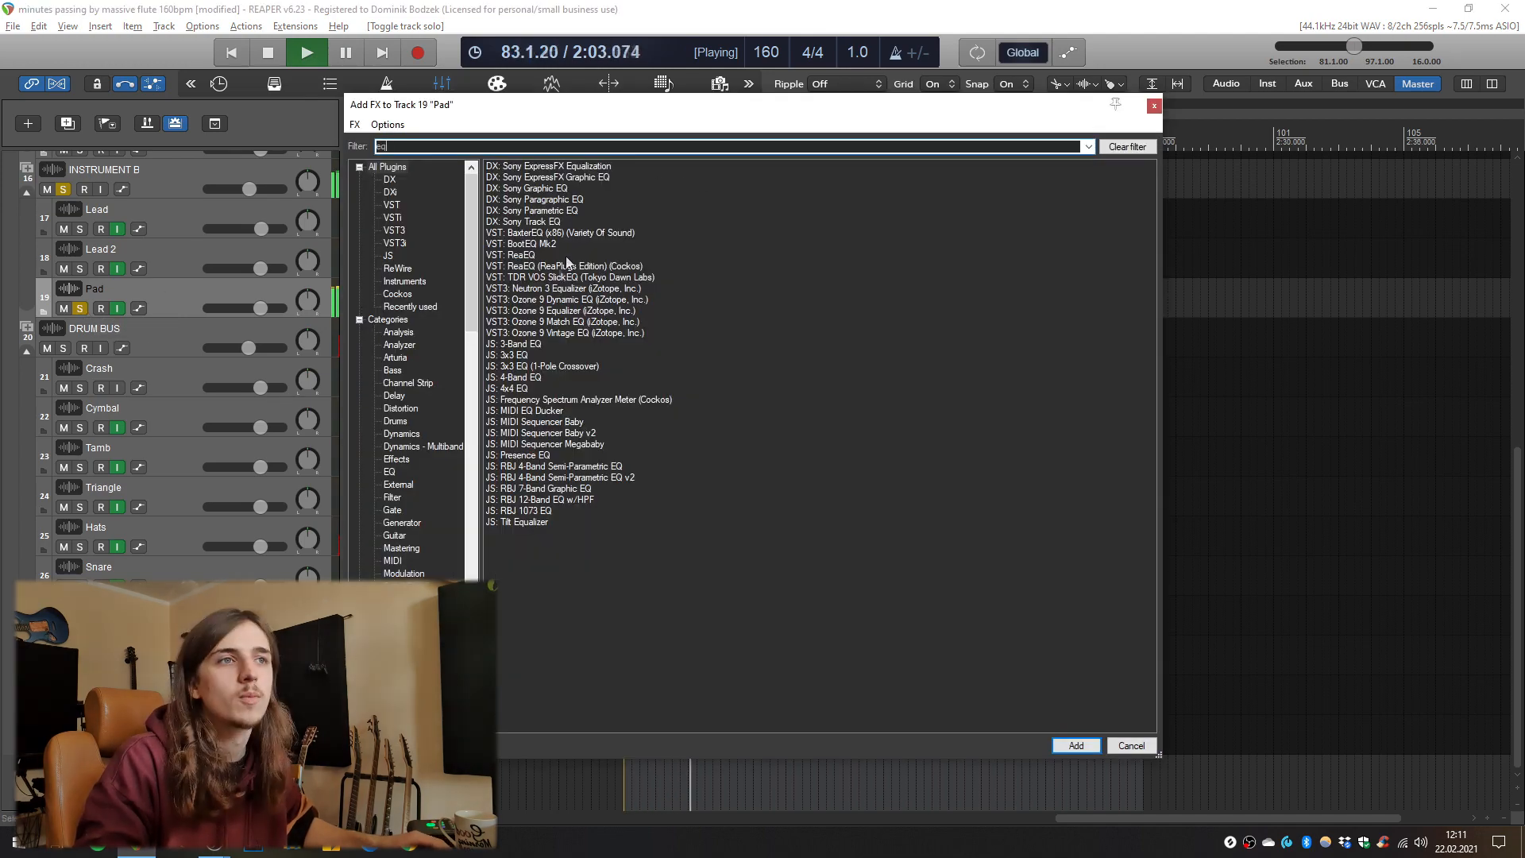
{"action": "double_click", "coordinate": [515, 255]}
{"action": "left_click_drag", "start_coordinate": [307, 52], "coordinate": [968, 338]}
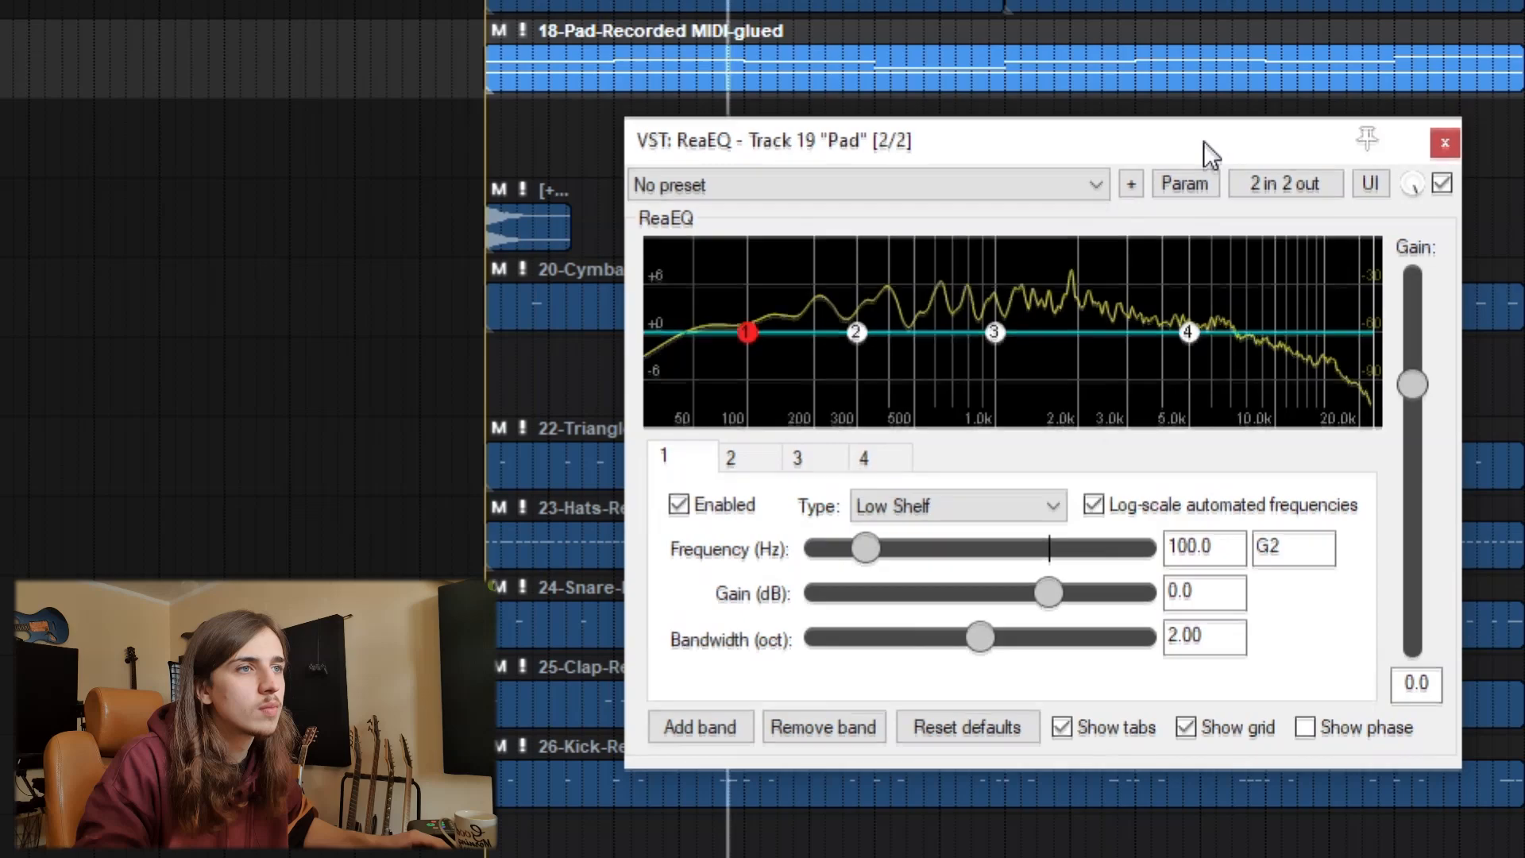
{"action": "left_click_drag", "start_coordinate": [1207, 151], "coordinate": [1199, 171]}
{"action": "left_click_drag", "start_coordinate": [741, 357], "coordinate": [837, 580]}
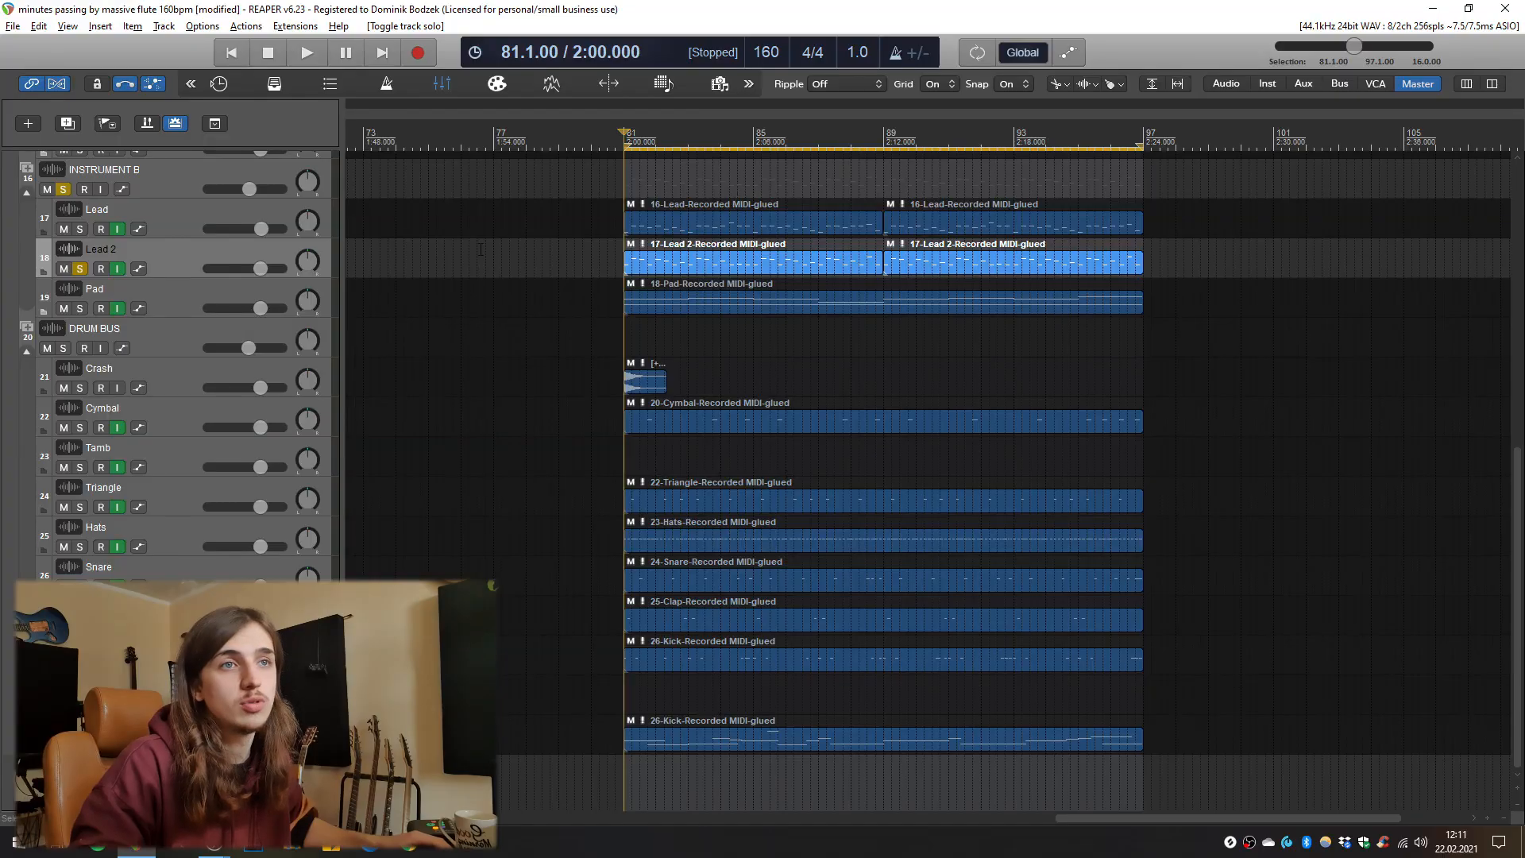
- Play the soloed Lead 2 track, add ReaEQ to it and cut its low end with low-shelf band 1
{"action": "key", "text": "space"}
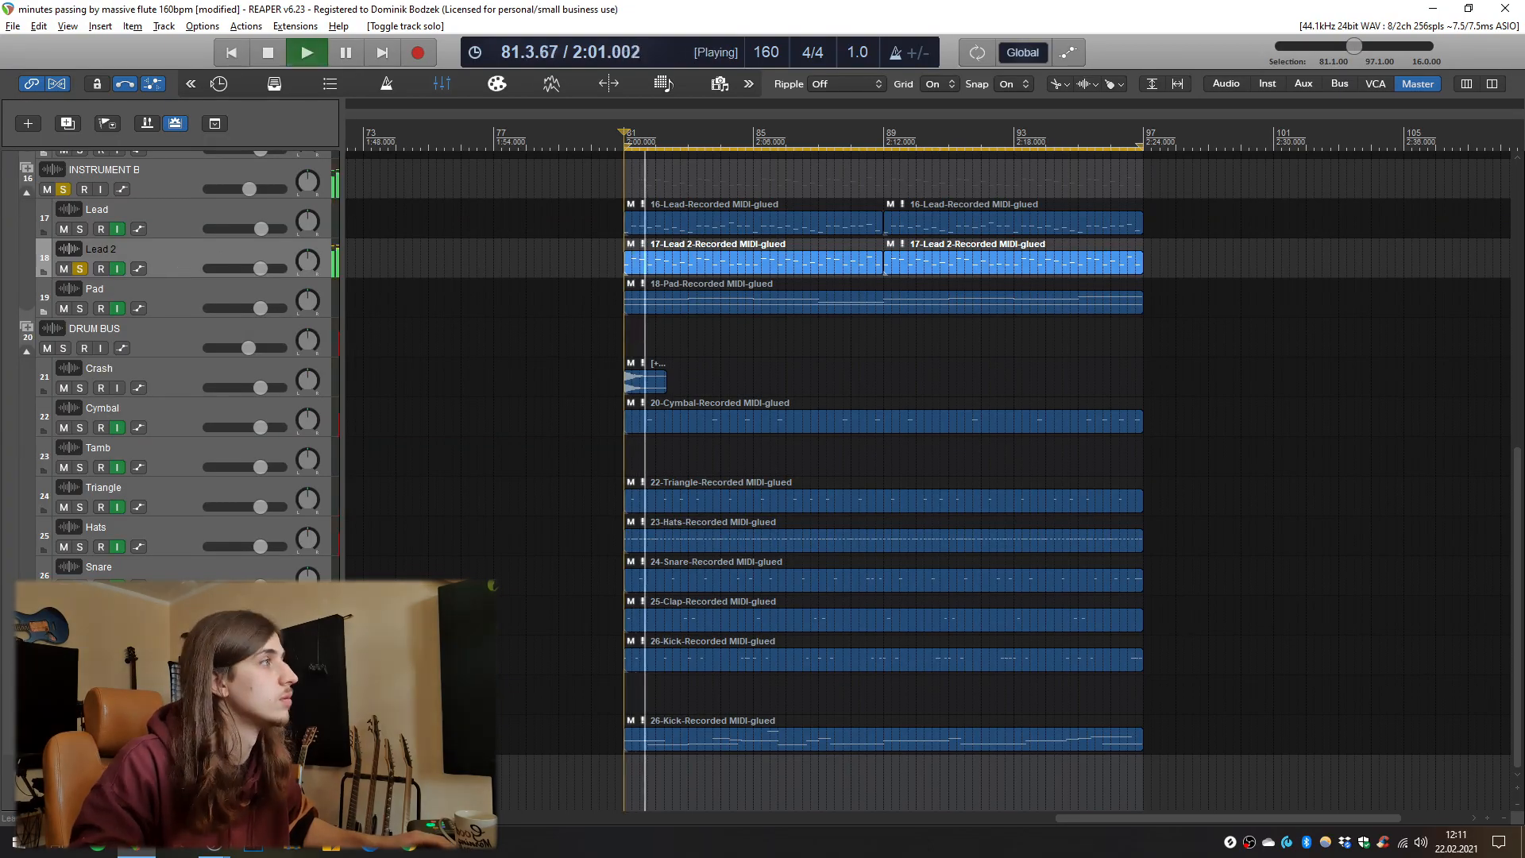
{"action": "key", "text": "f"}
{"action": "double_click", "coordinate": [524, 254]}
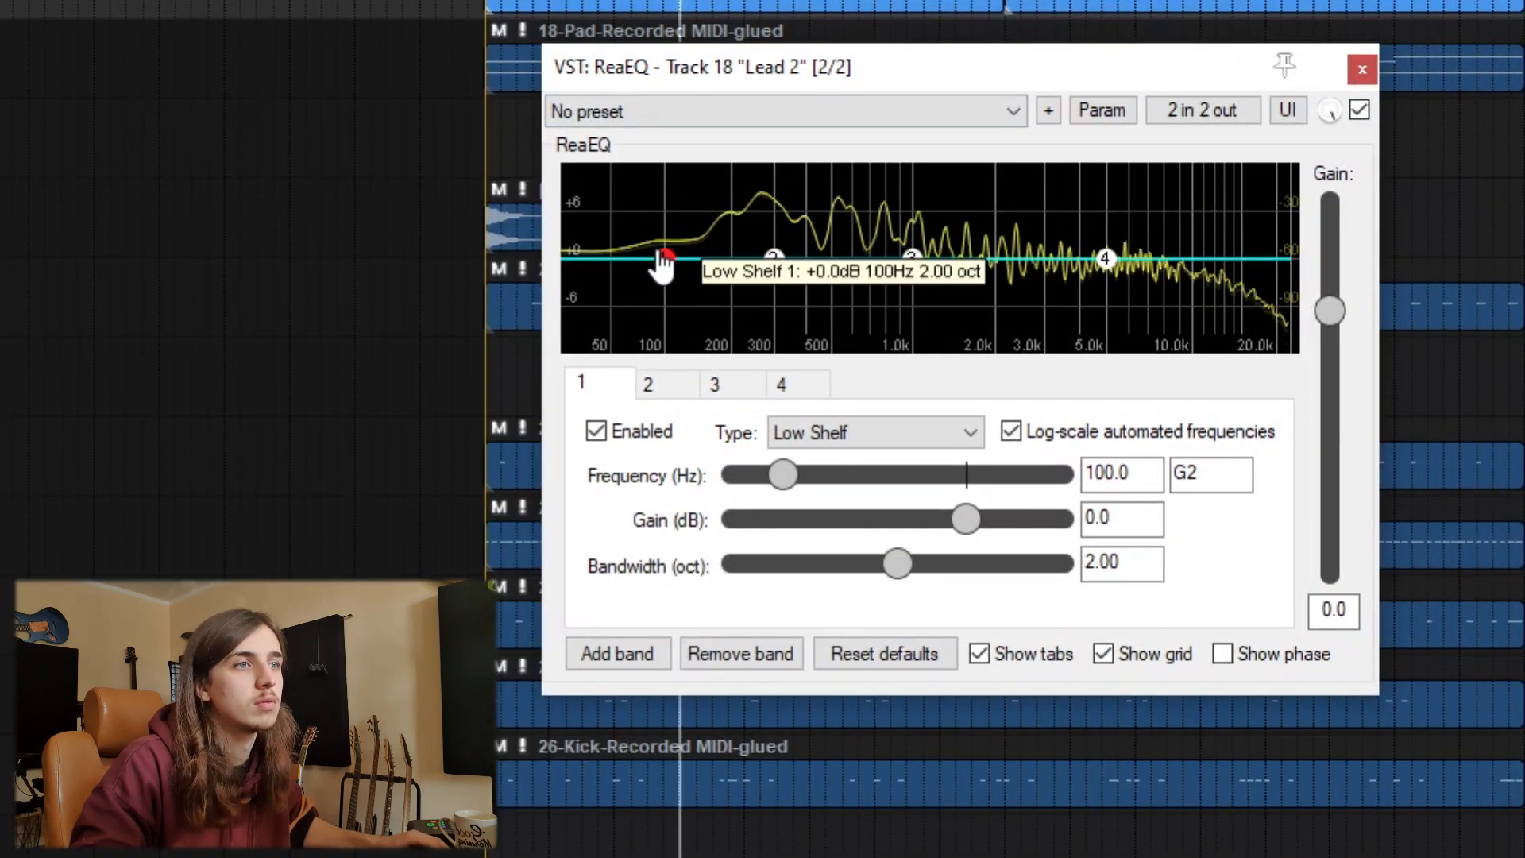
{"action": "left_click_drag", "start_coordinate": [664, 256], "coordinate": [756, 446]}
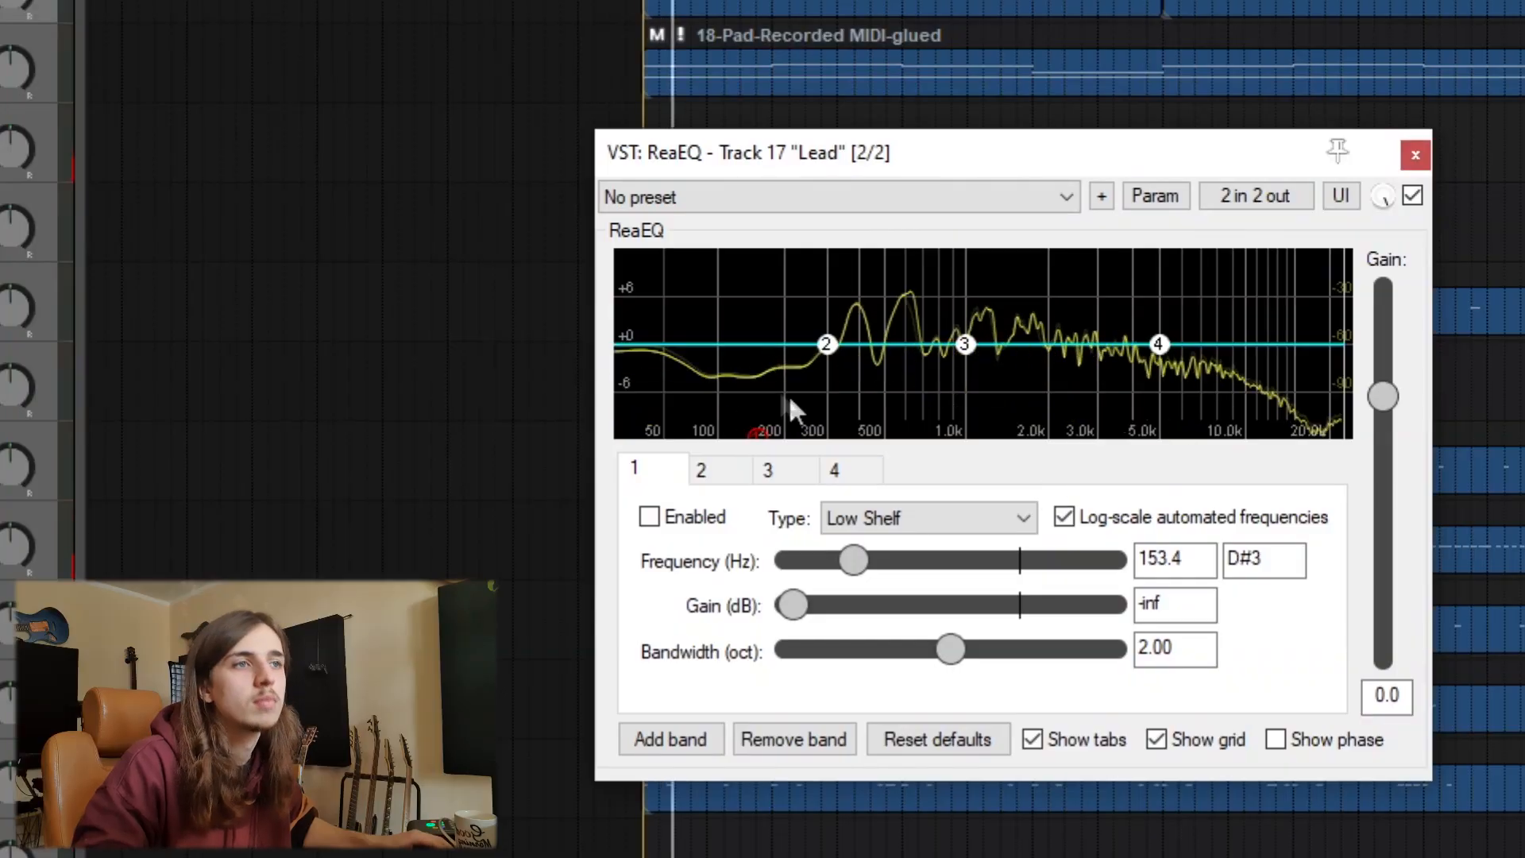
- Move the Lead track's ReaEQ low-shelf cut to a higher frequency and take the track out of solo
{"action": "left_click_drag", "start_coordinate": [754, 435], "coordinate": [808, 531]}
{"action": "left_click", "coordinate": [81, 230]}
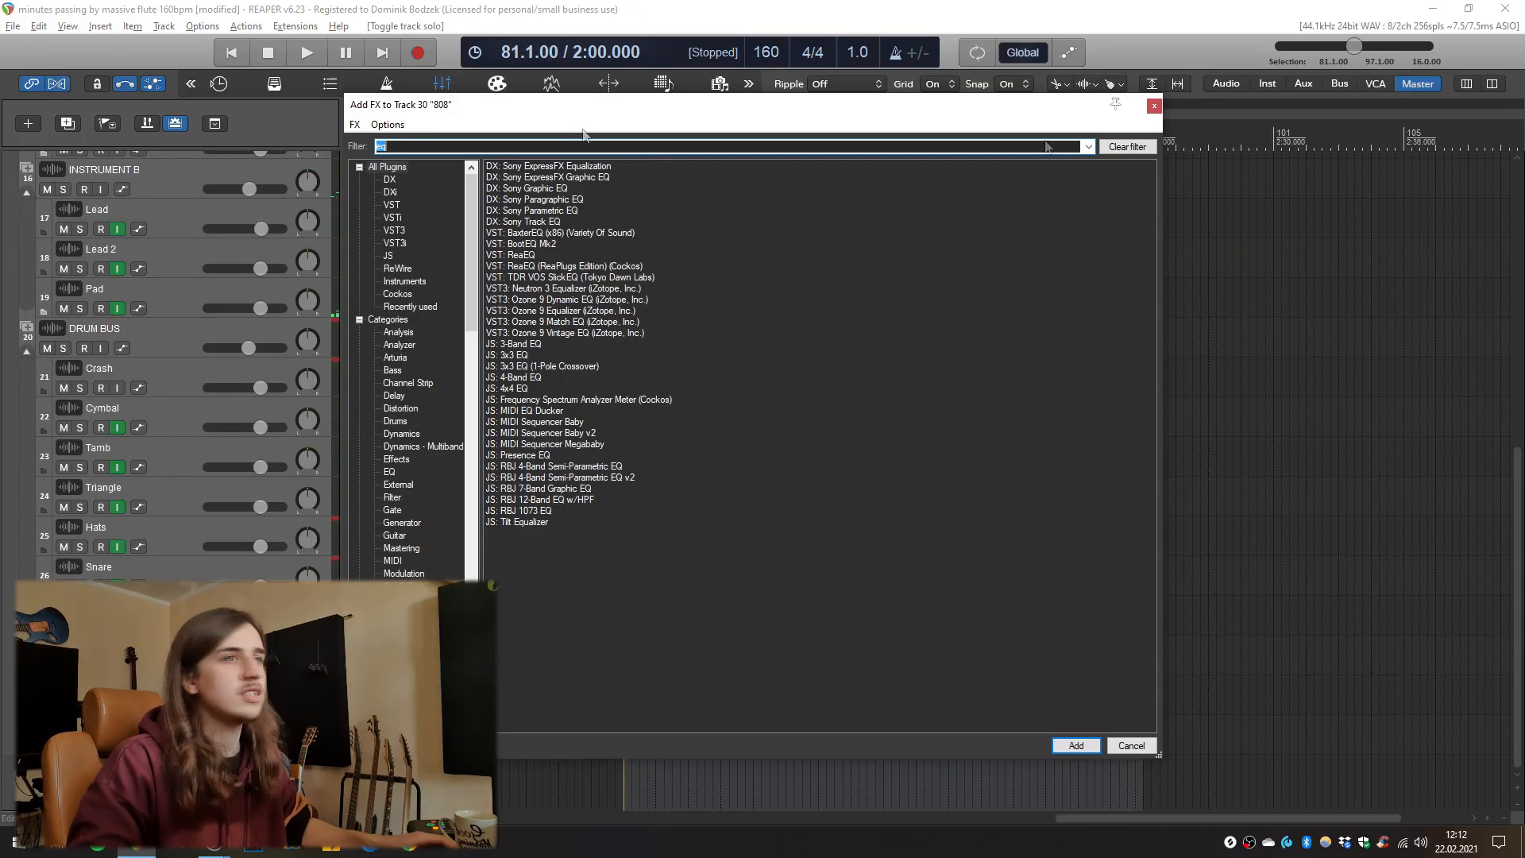
- Add ReaEQ to the 808 track and cut its highs at about 12.5 kHz with the high shelf at -inf gain during playback
{"action": "double_click", "coordinate": [516, 256]}
{"action": "left_click_drag", "start_coordinate": [310, 56], "coordinate": [890, 233]}
{"action": "key", "text": "space"}
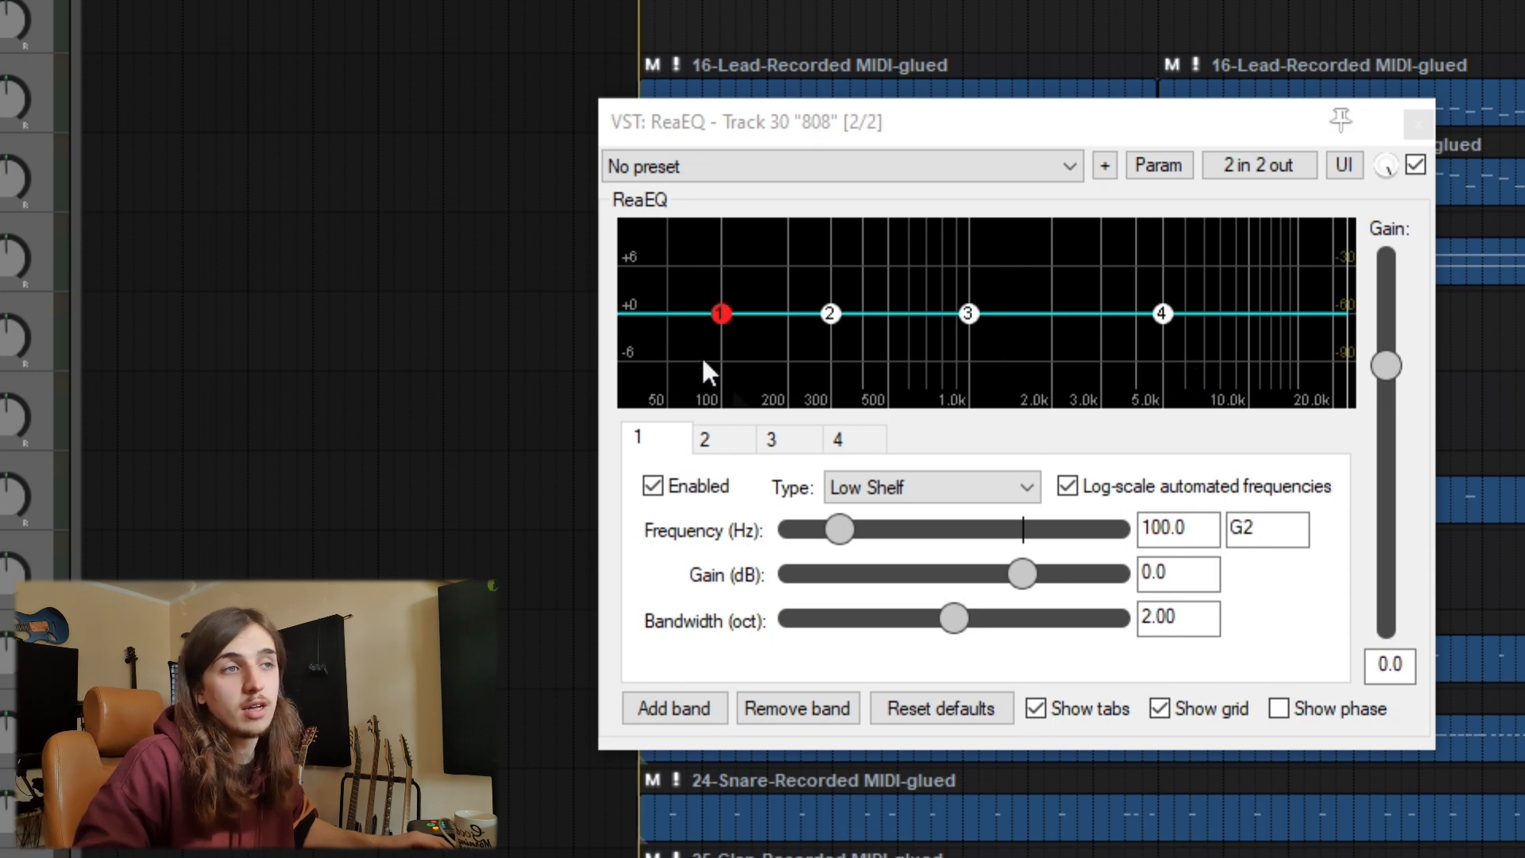
{"action": "key", "text": "space"}
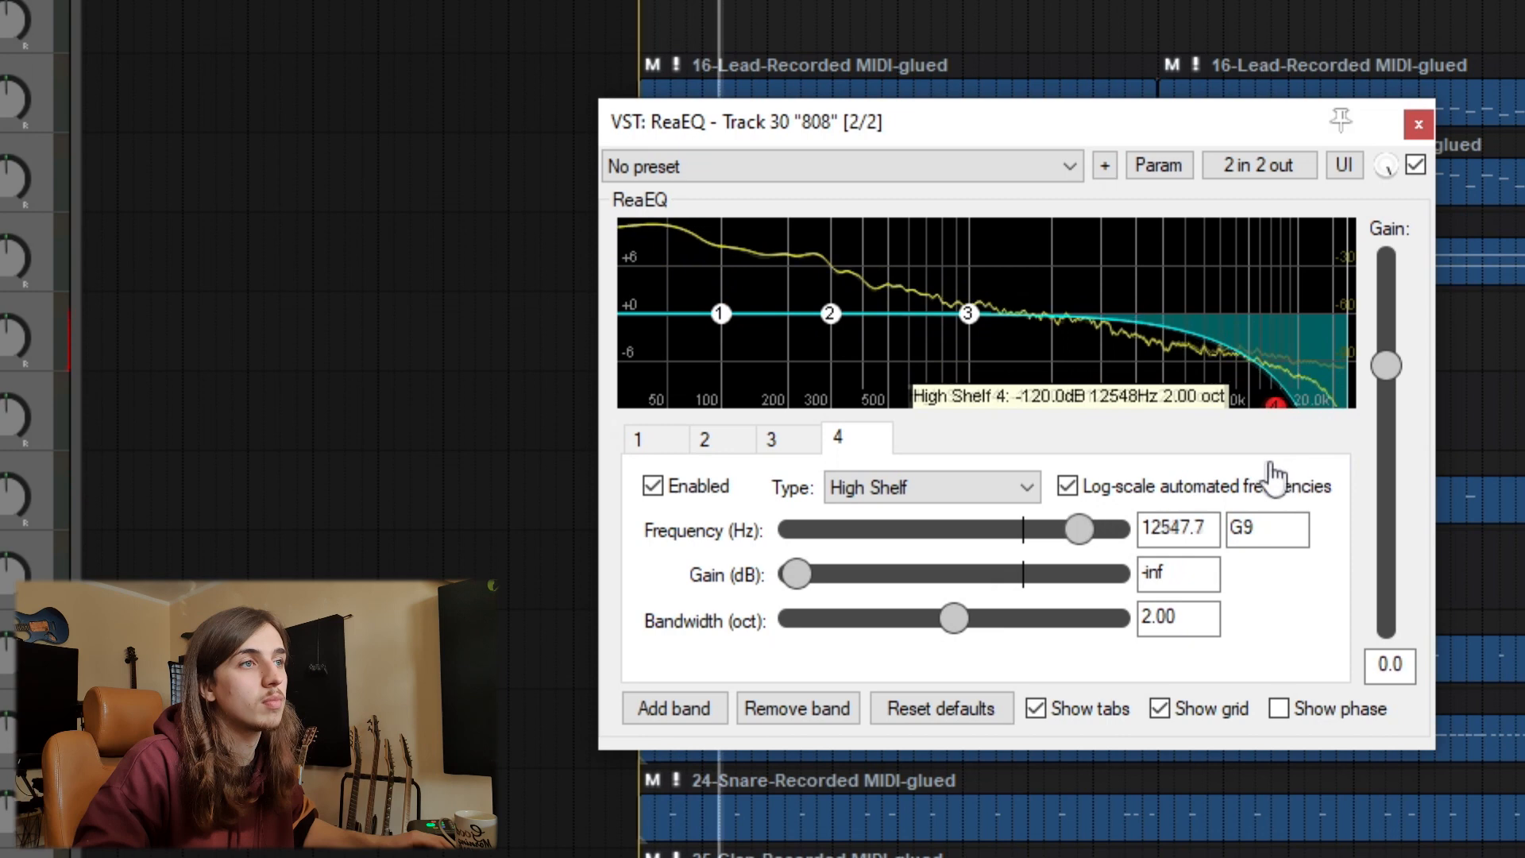
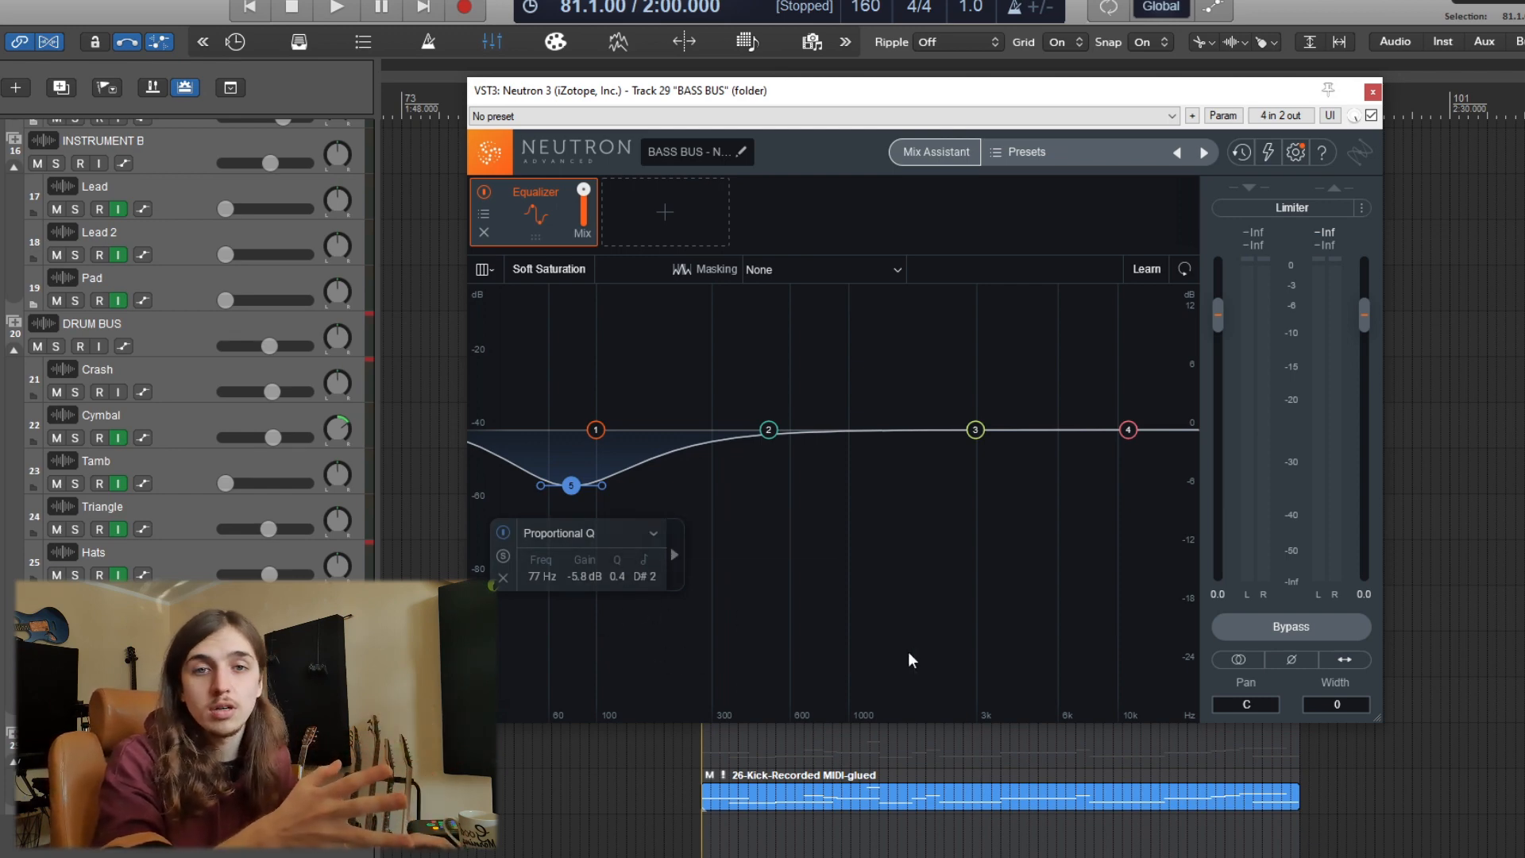
- Move band 5 of the BASS BUS Neutron equalizer to 71 Hz and make it dynamic with an external full-signal sidechain
{"action": "left_click_drag", "start_coordinate": [572, 487], "coordinate": [564, 487]}
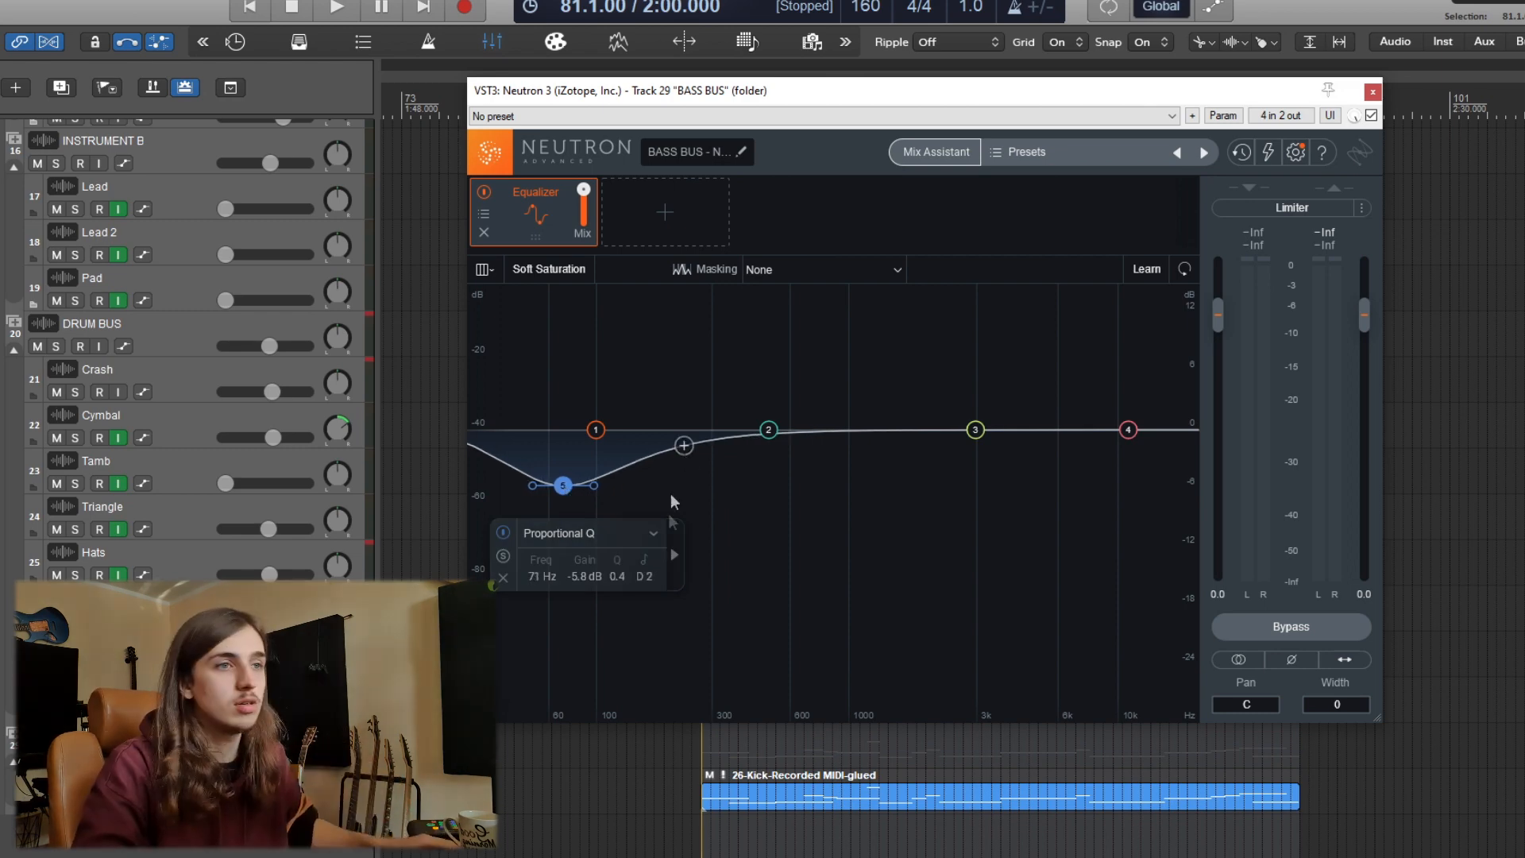
{"action": "left_click", "coordinate": [703, 533]}
{"action": "left_click", "coordinate": [812, 532]}
{"action": "left_click", "coordinate": [827, 554]}
{"action": "left_click", "coordinate": [826, 578]}
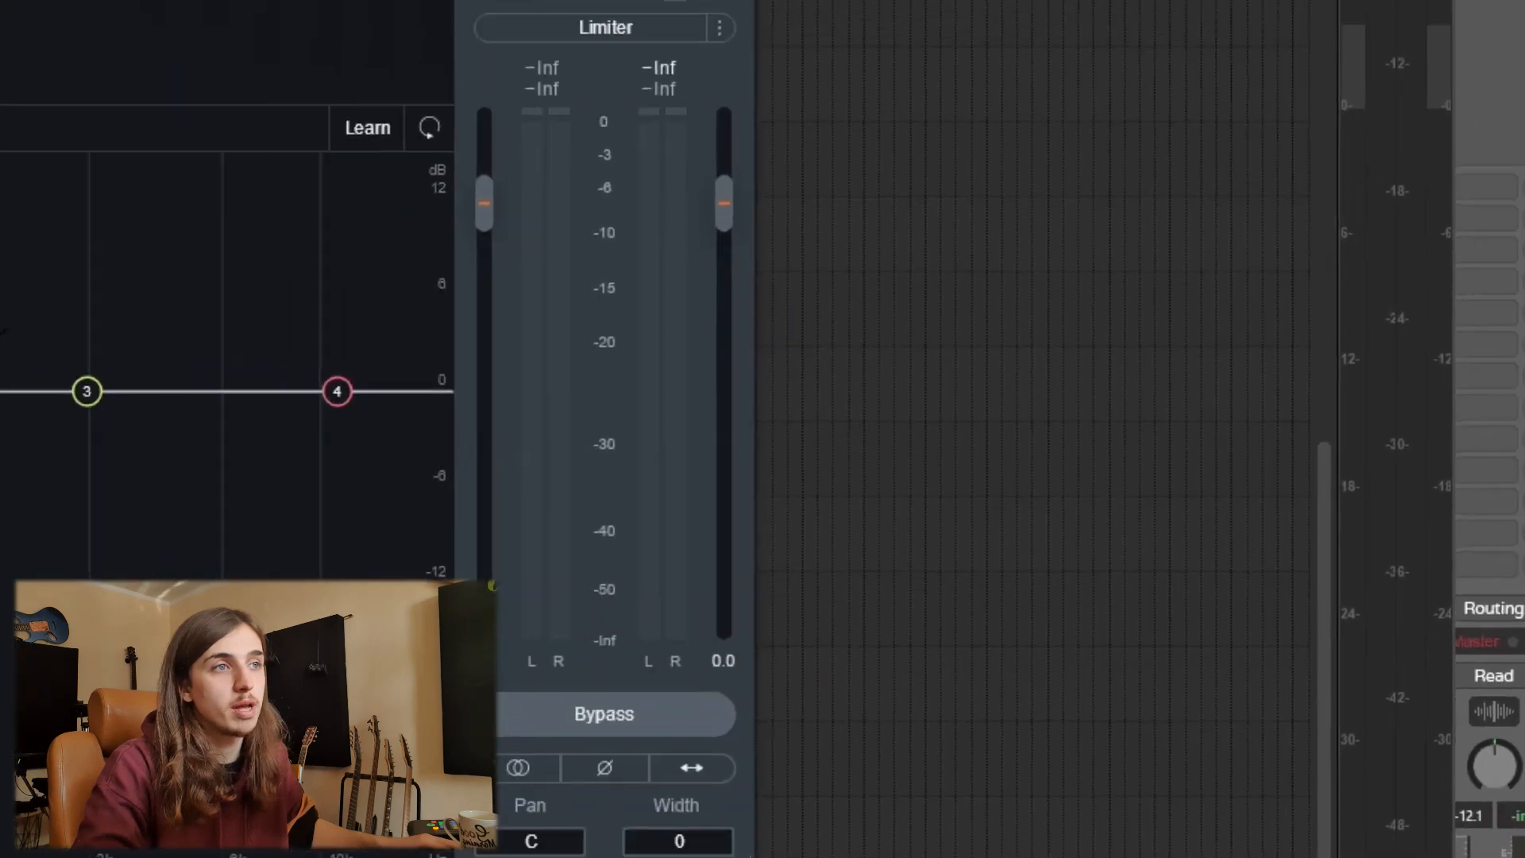
- Set MIDI to None on the Kick's send into BASS BUS channels 3/4, and lower dynamic band 5 slightly during playback
{"action": "left_click", "coordinate": [1125, 469]}
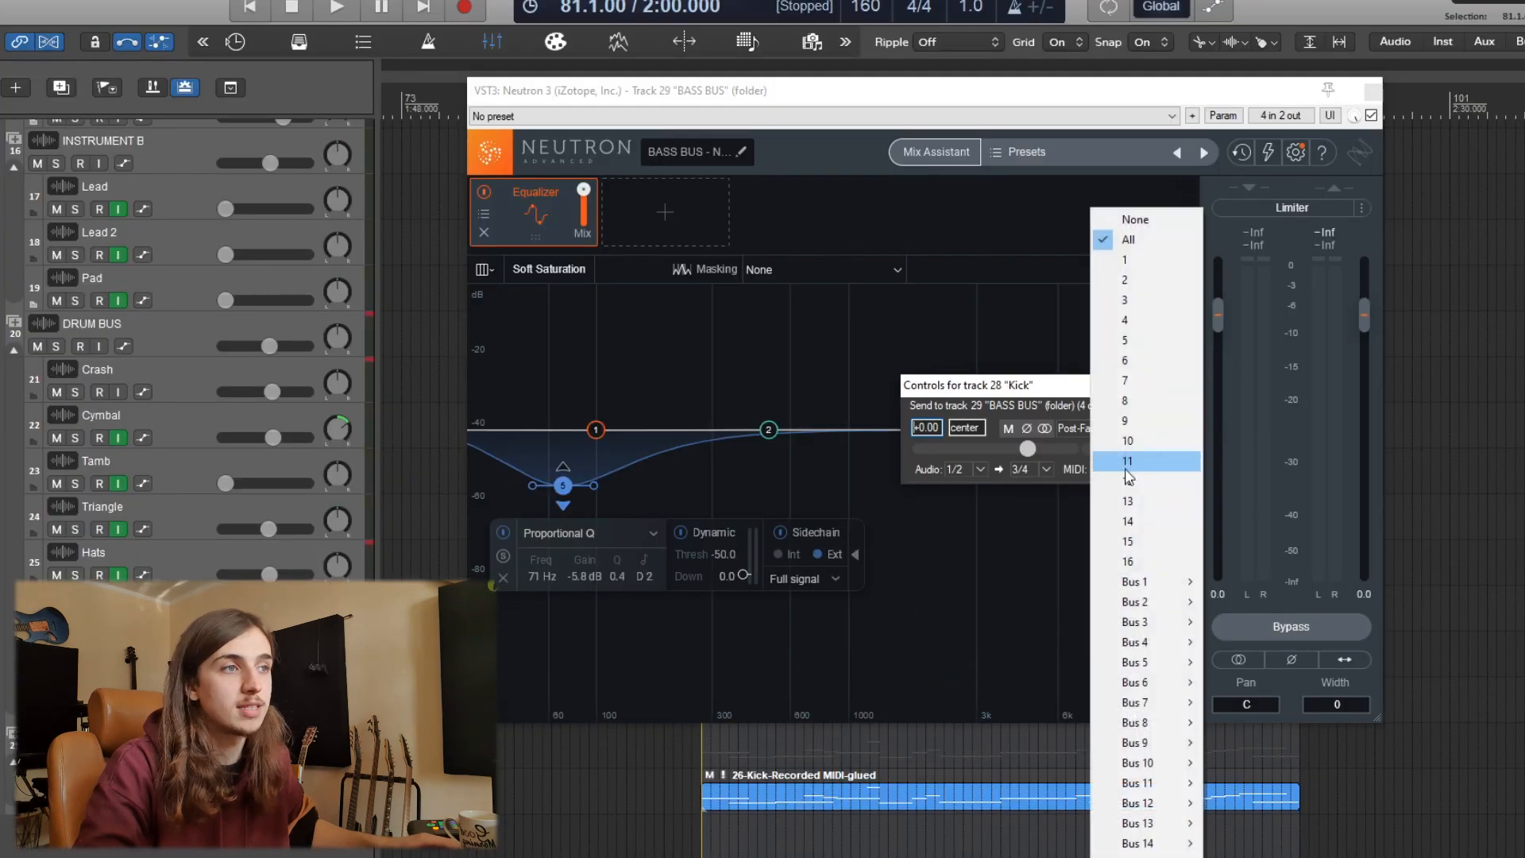
{"action": "left_click", "coordinate": [1146, 221]}
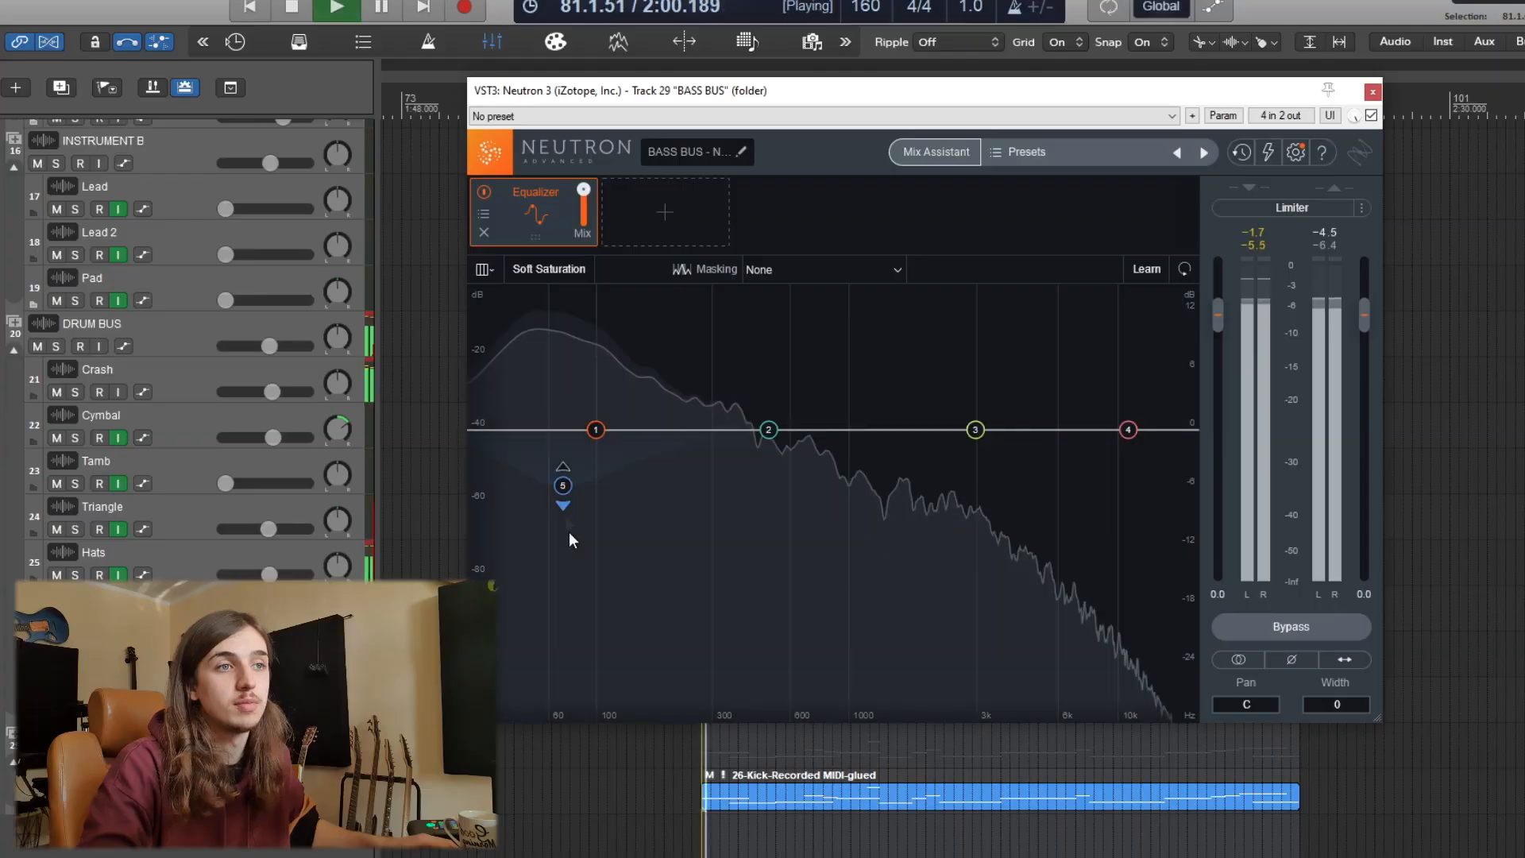
{"action": "left_click_drag", "start_coordinate": [562, 485], "coordinate": [557, 506]}
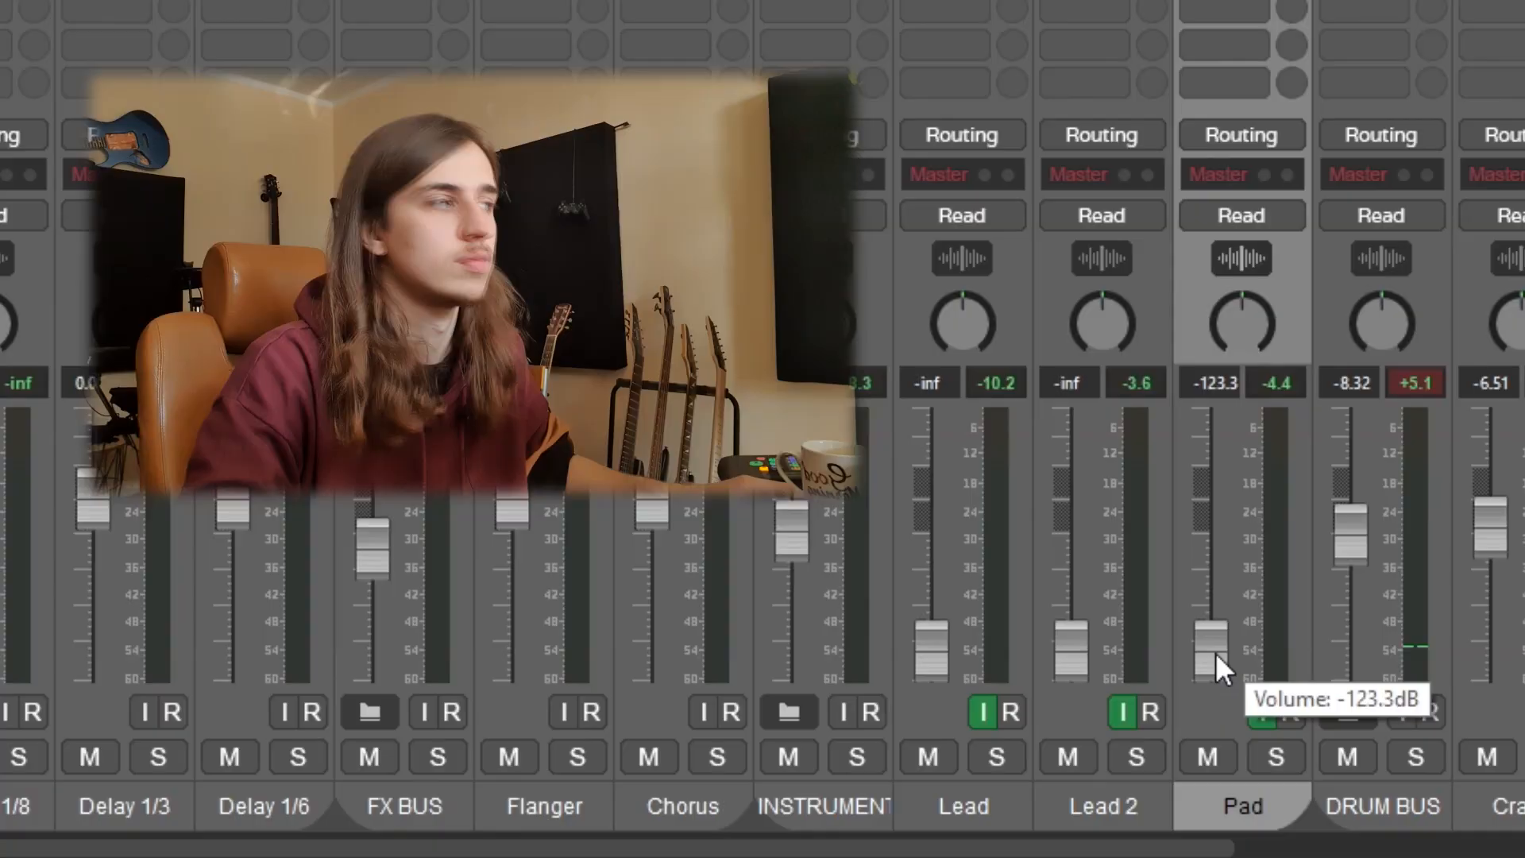
- During playback, raise the Pad fader to about -8.70 dB and the Lead 2 fader to about -2.36 dB
{"action": "left_click_drag", "start_coordinate": [1211, 650], "coordinate": [1211, 592]}
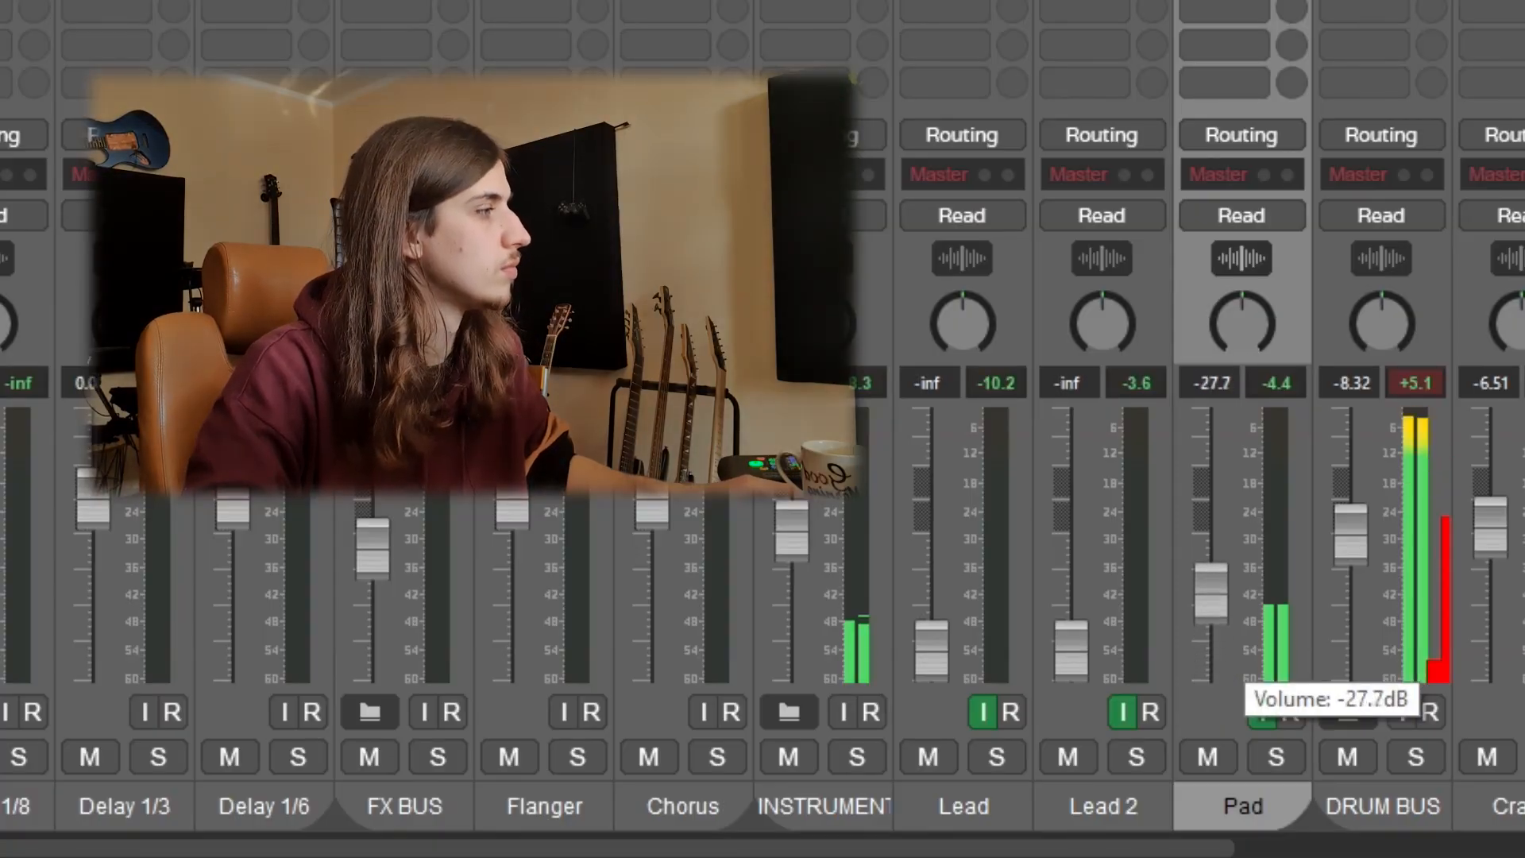
{"action": "left_click_drag", "start_coordinate": [1239, 685], "coordinate": [1239, 579]}
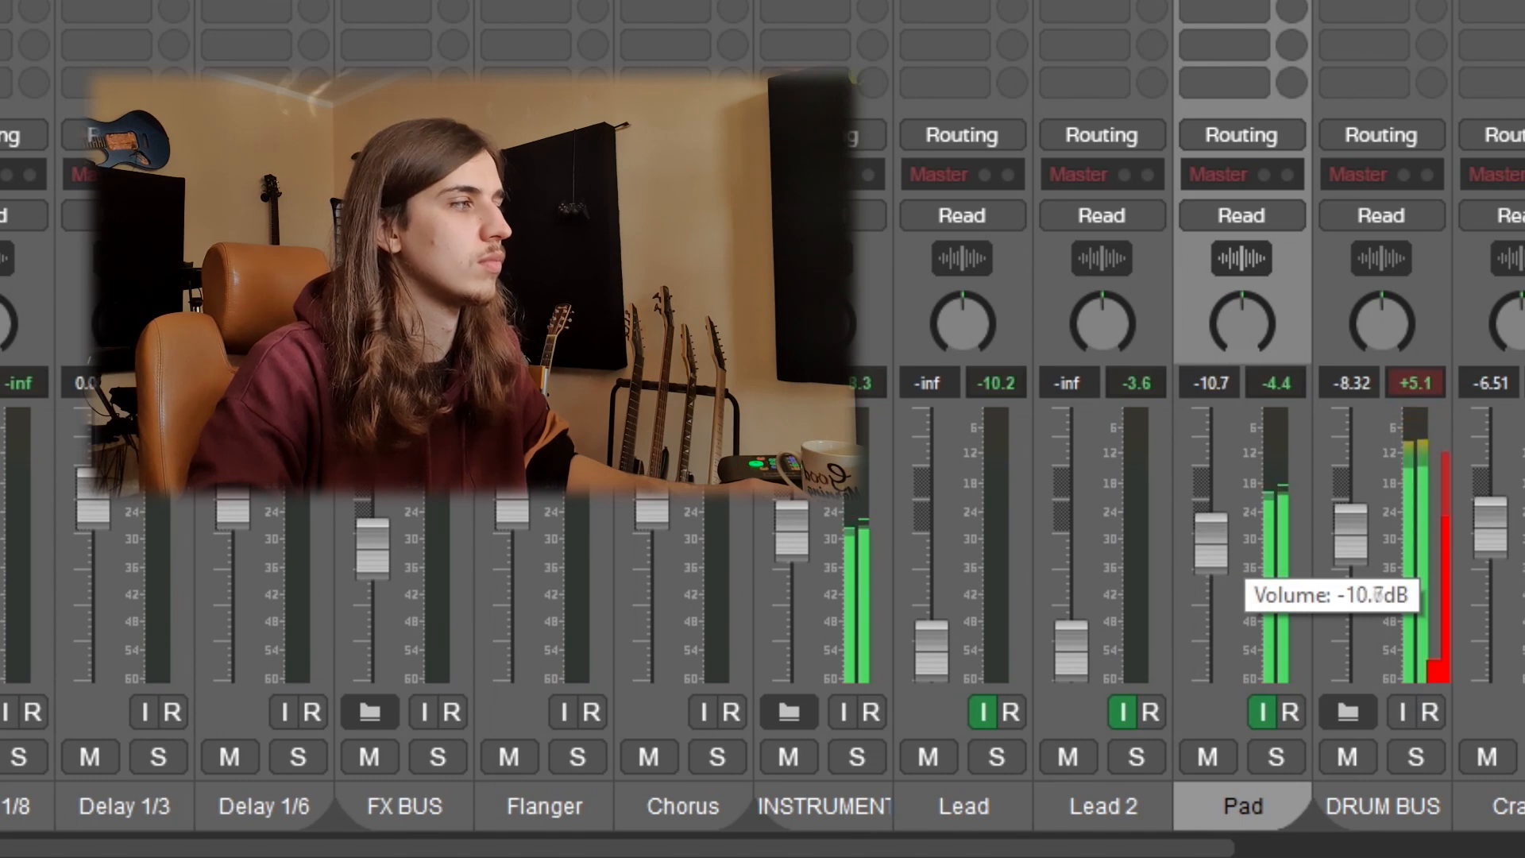
{"action": "left_click_drag", "start_coordinate": [1243, 580], "coordinate": [1242, 569]}
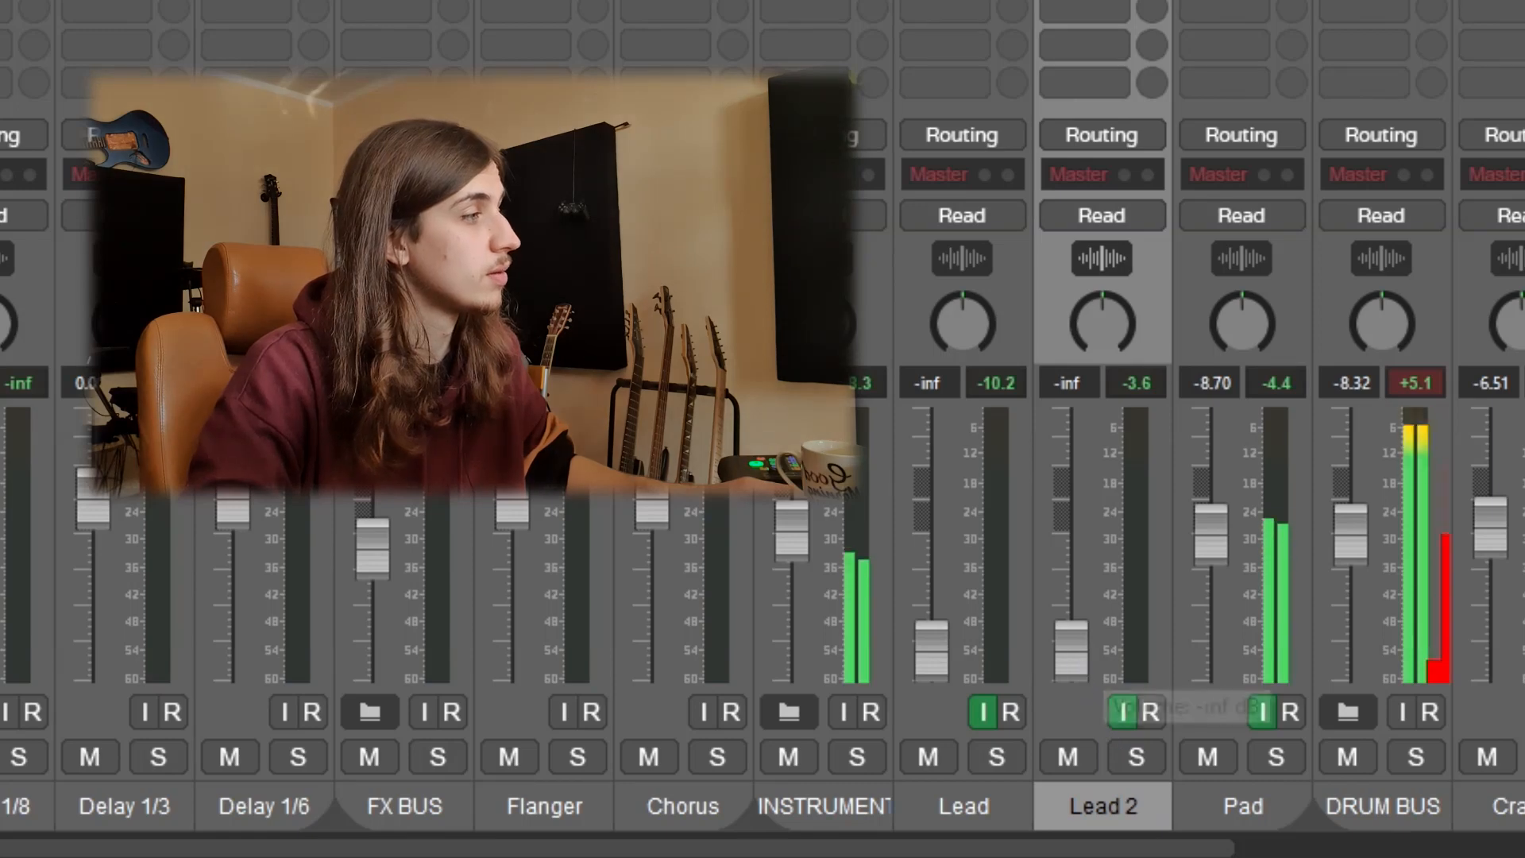
{"action": "left_click_drag", "start_coordinate": [1071, 651], "coordinate": [1072, 642]}
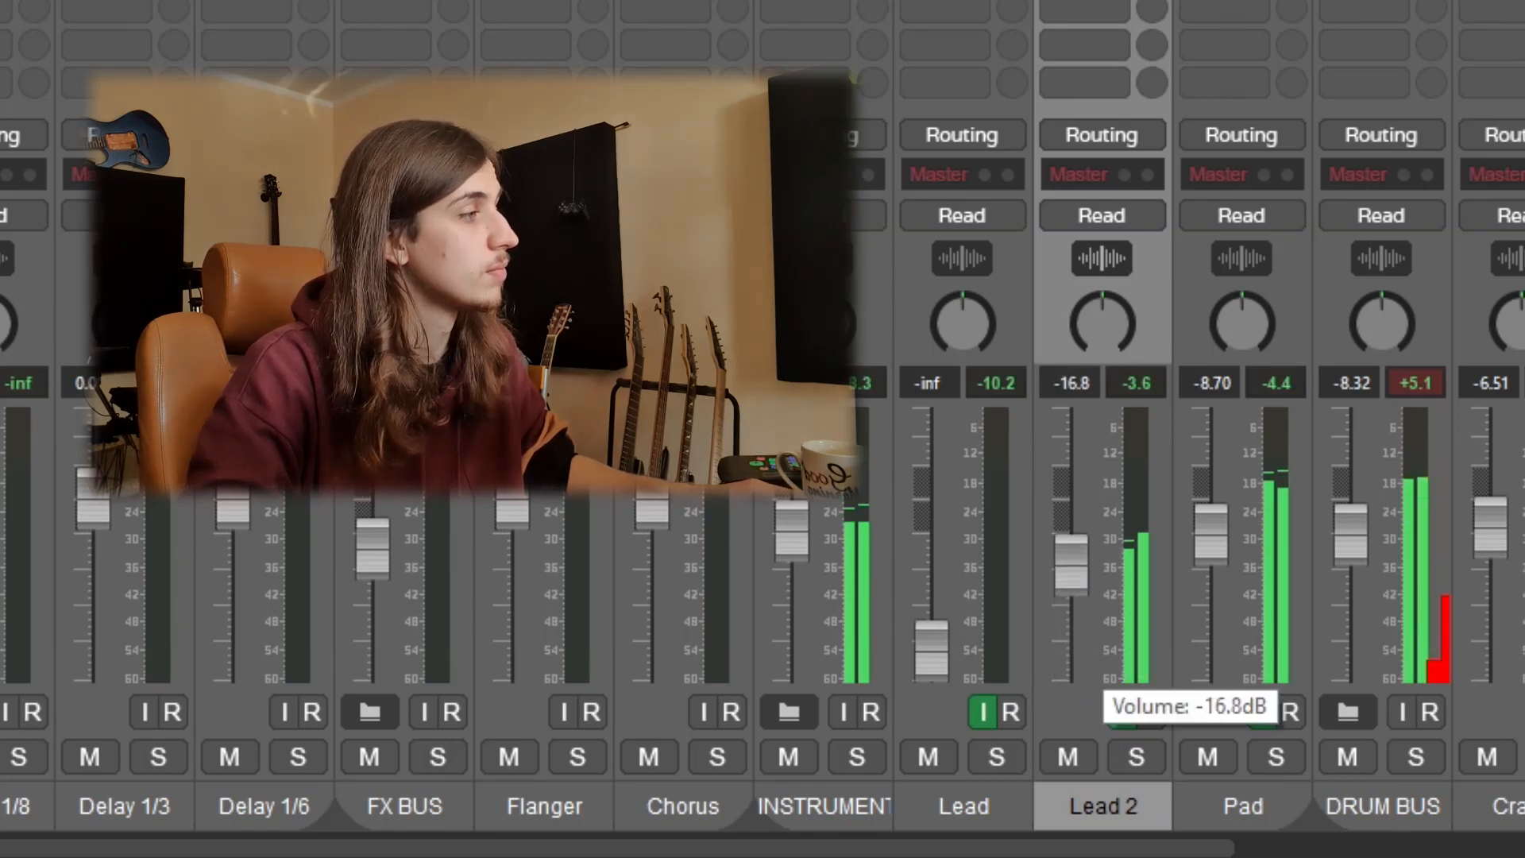
{"action": "left_click_drag", "start_coordinate": [1072, 514], "coordinate": [1072, 505]}
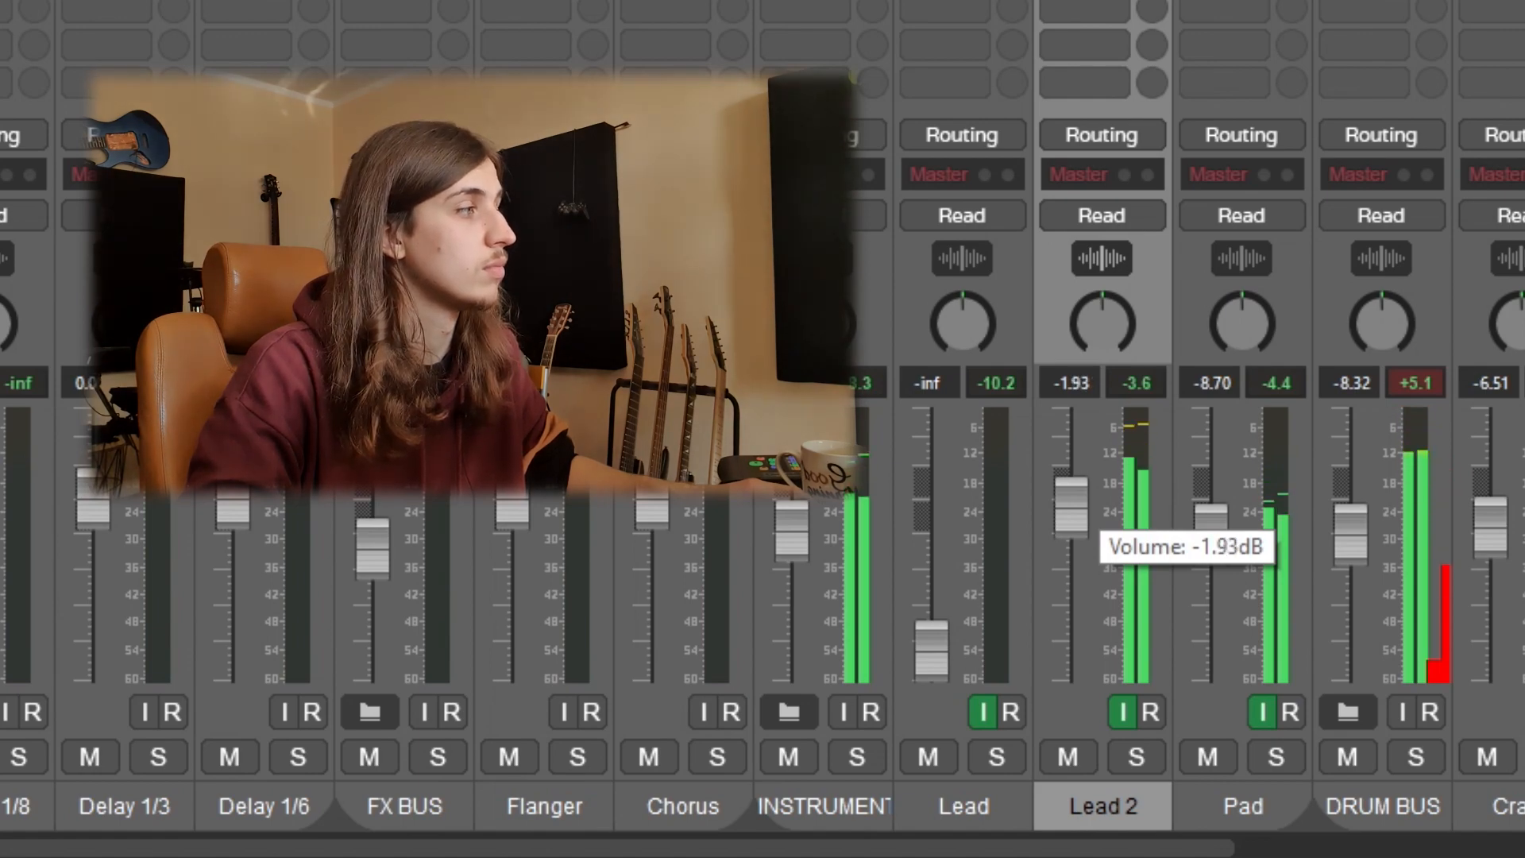
- Raise the Lead track's fader to about +3.27 dB during playback
{"action": "left_click", "coordinate": [932, 649]}
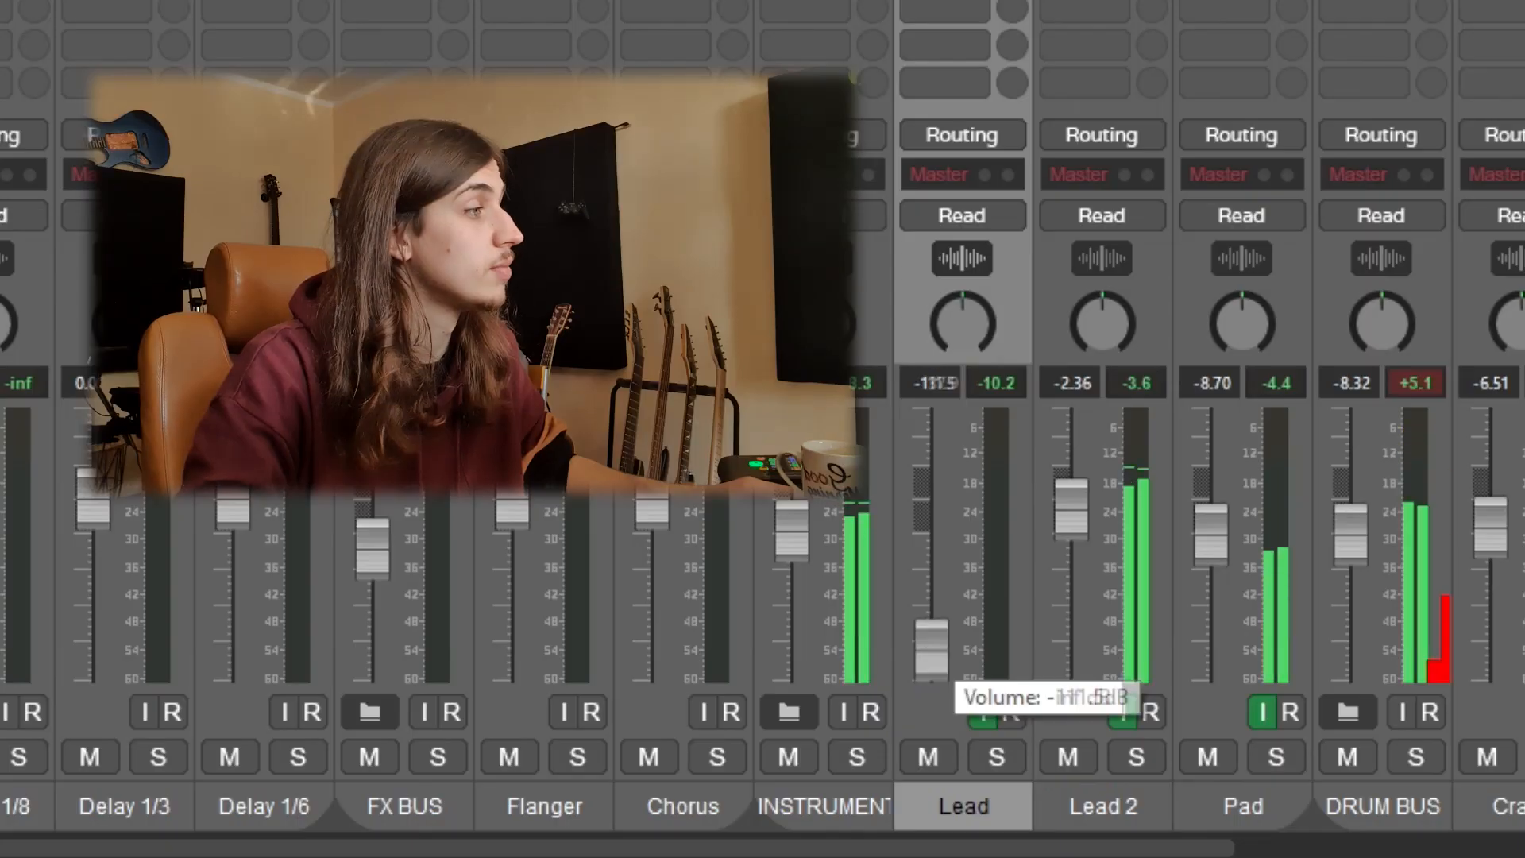
{"action": "left_click_drag", "start_coordinate": [931, 649], "coordinate": [932, 612]}
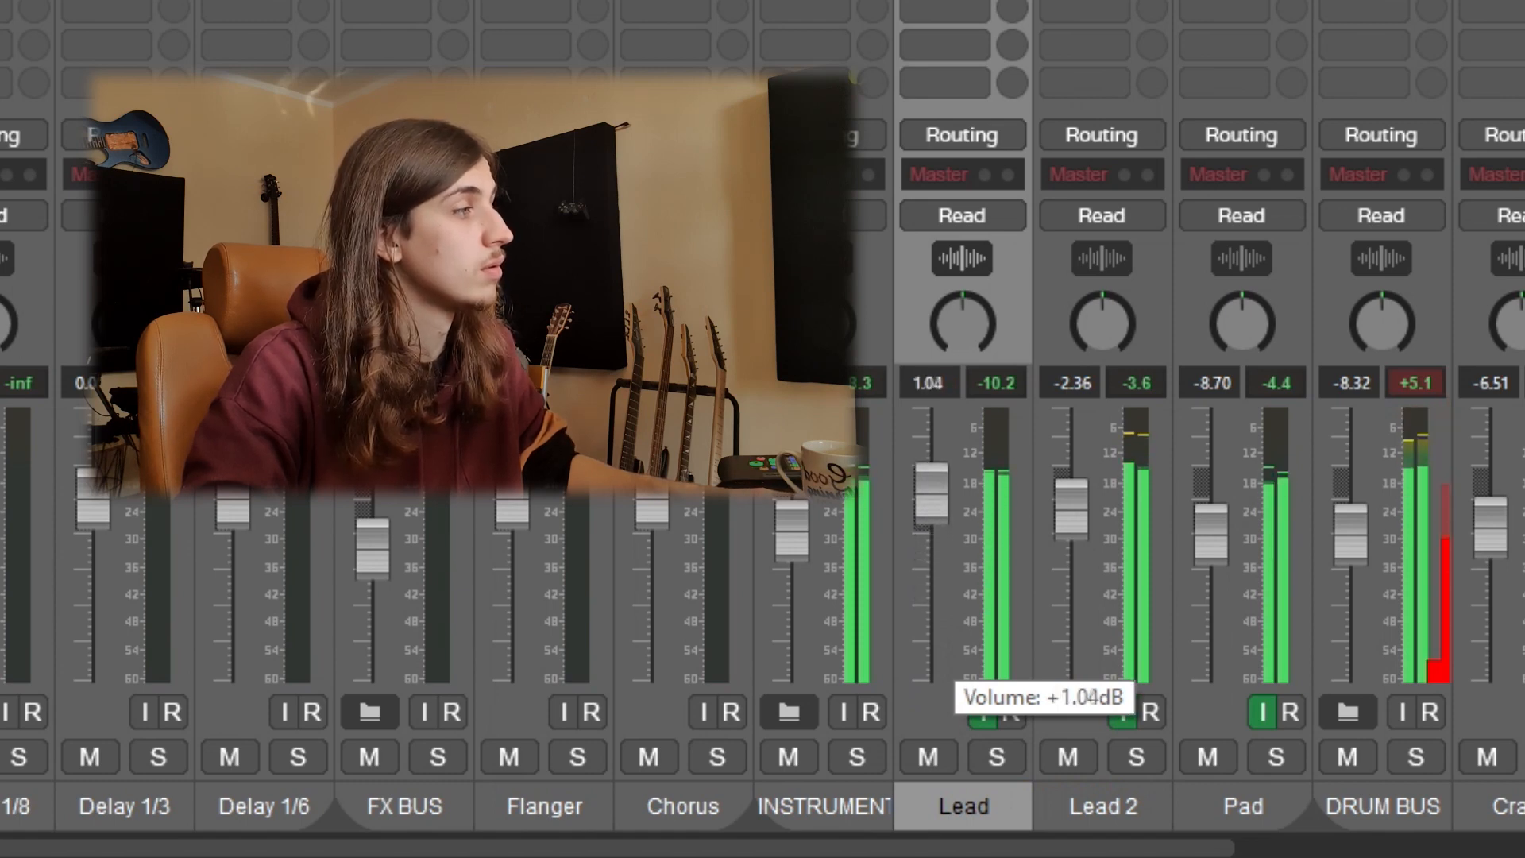
{"action": "left_click_drag", "start_coordinate": [931, 489], "coordinate": [931, 484]}
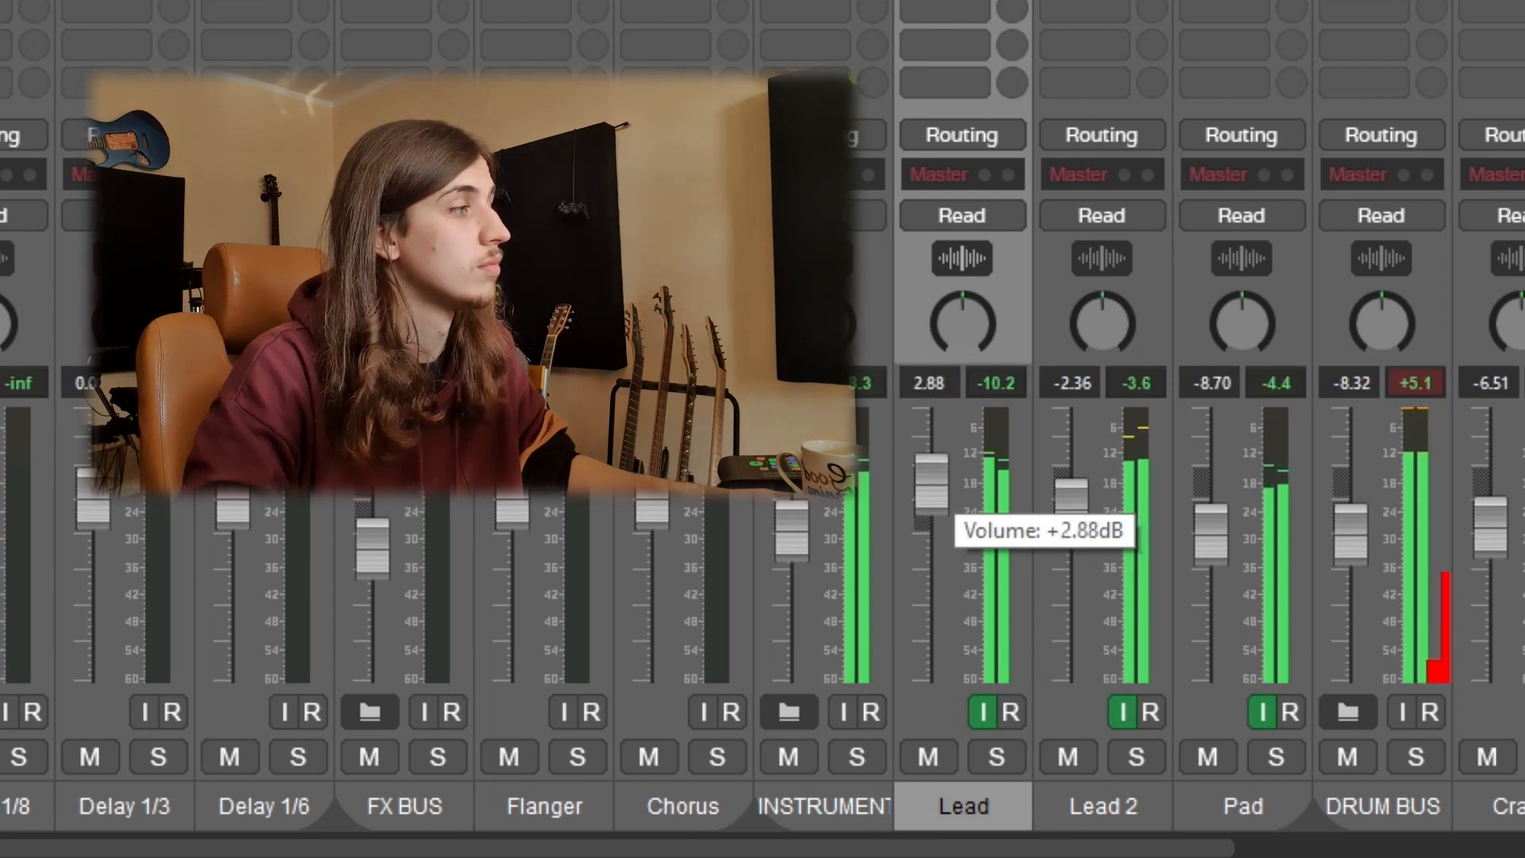
{"action": "left_click_drag", "start_coordinate": [932, 480], "coordinate": [932, 476]}
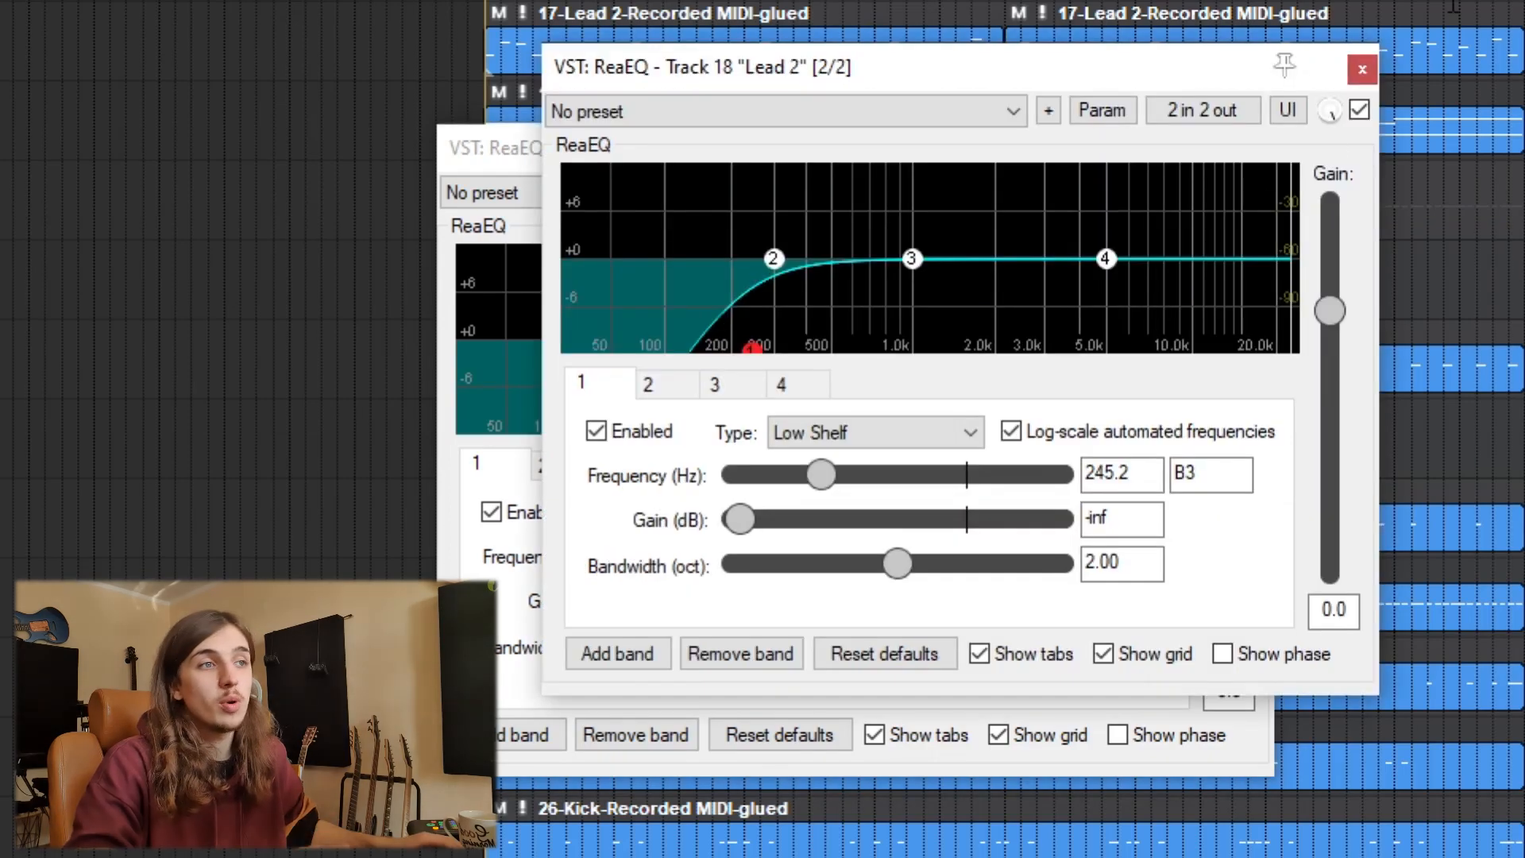
- Add band 5 to the Lead track's ReaEQ, boost it about 2.2 dB near 4882 Hz, and stop playback
{"action": "left_click_drag", "start_coordinate": [1013, 72], "coordinate": [1135, 193]}
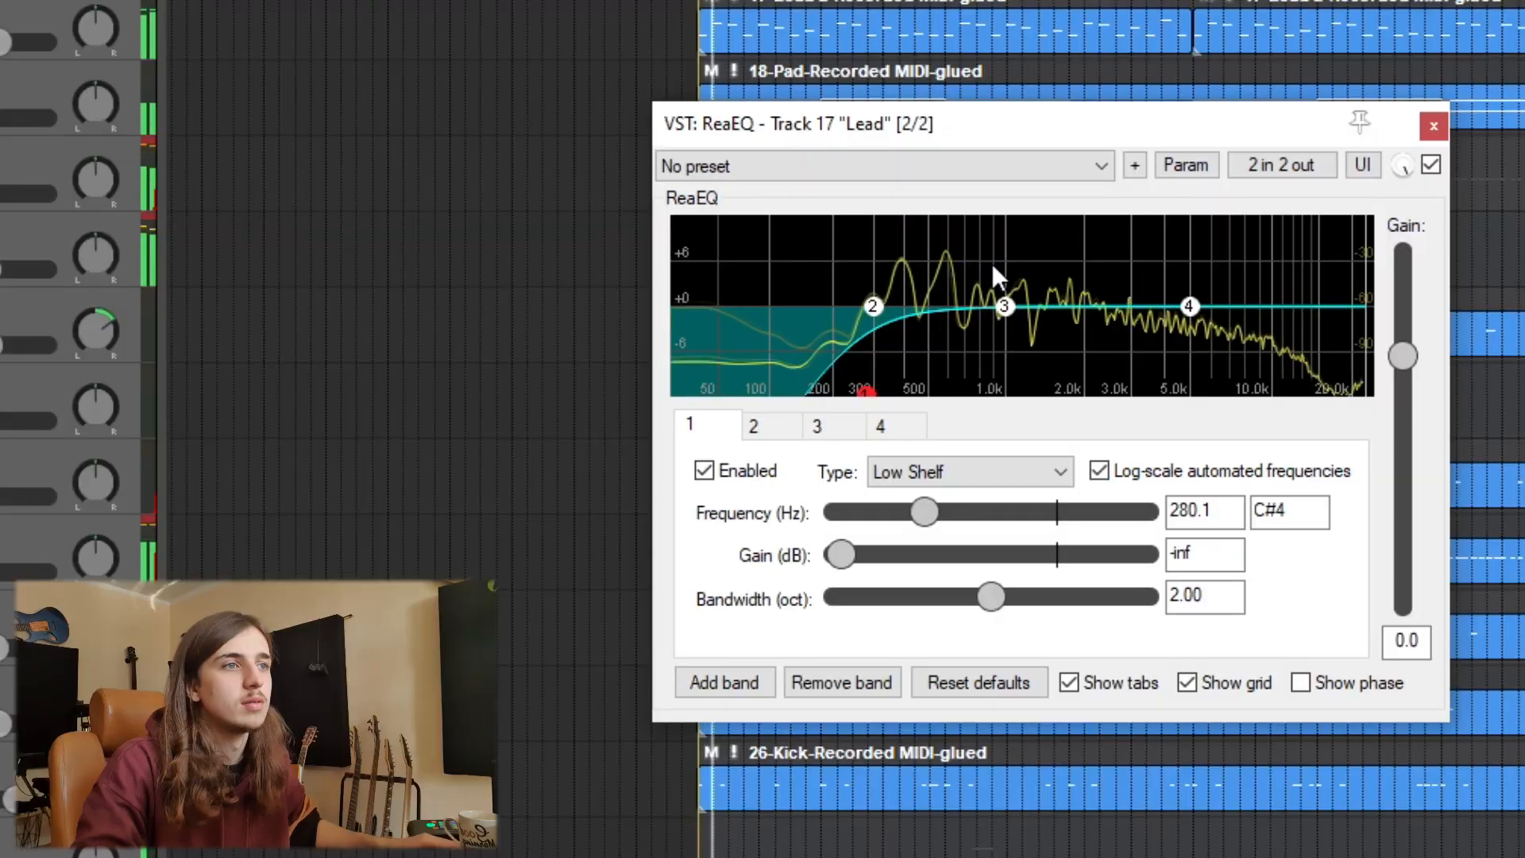
{"action": "double_click", "coordinate": [991, 265]}
{"action": "left_click_drag", "start_coordinate": [999, 274], "coordinate": [1193, 302]}
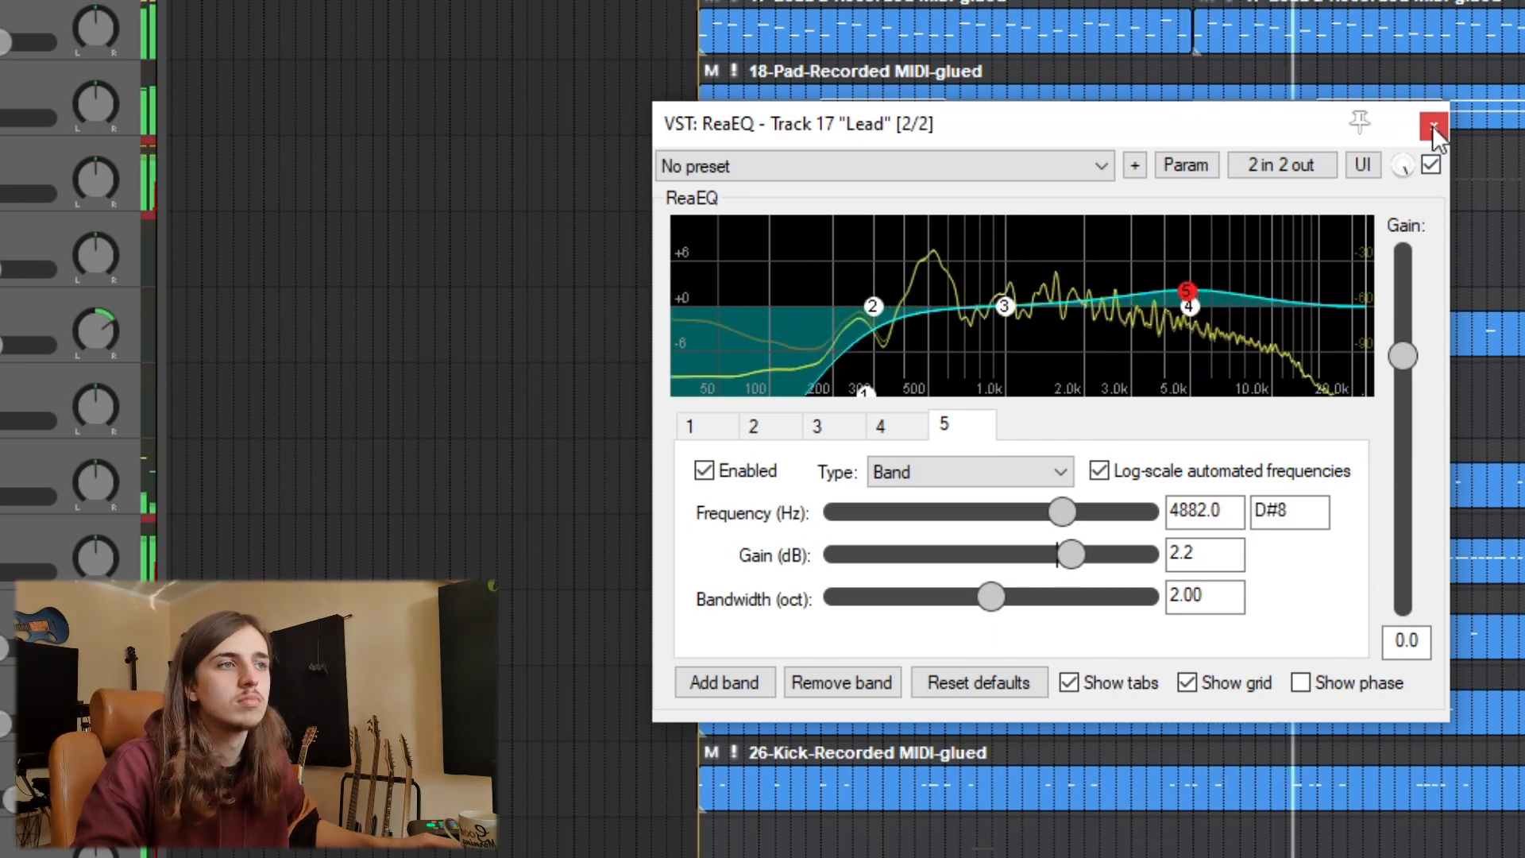
{"action": "key", "text": "space"}
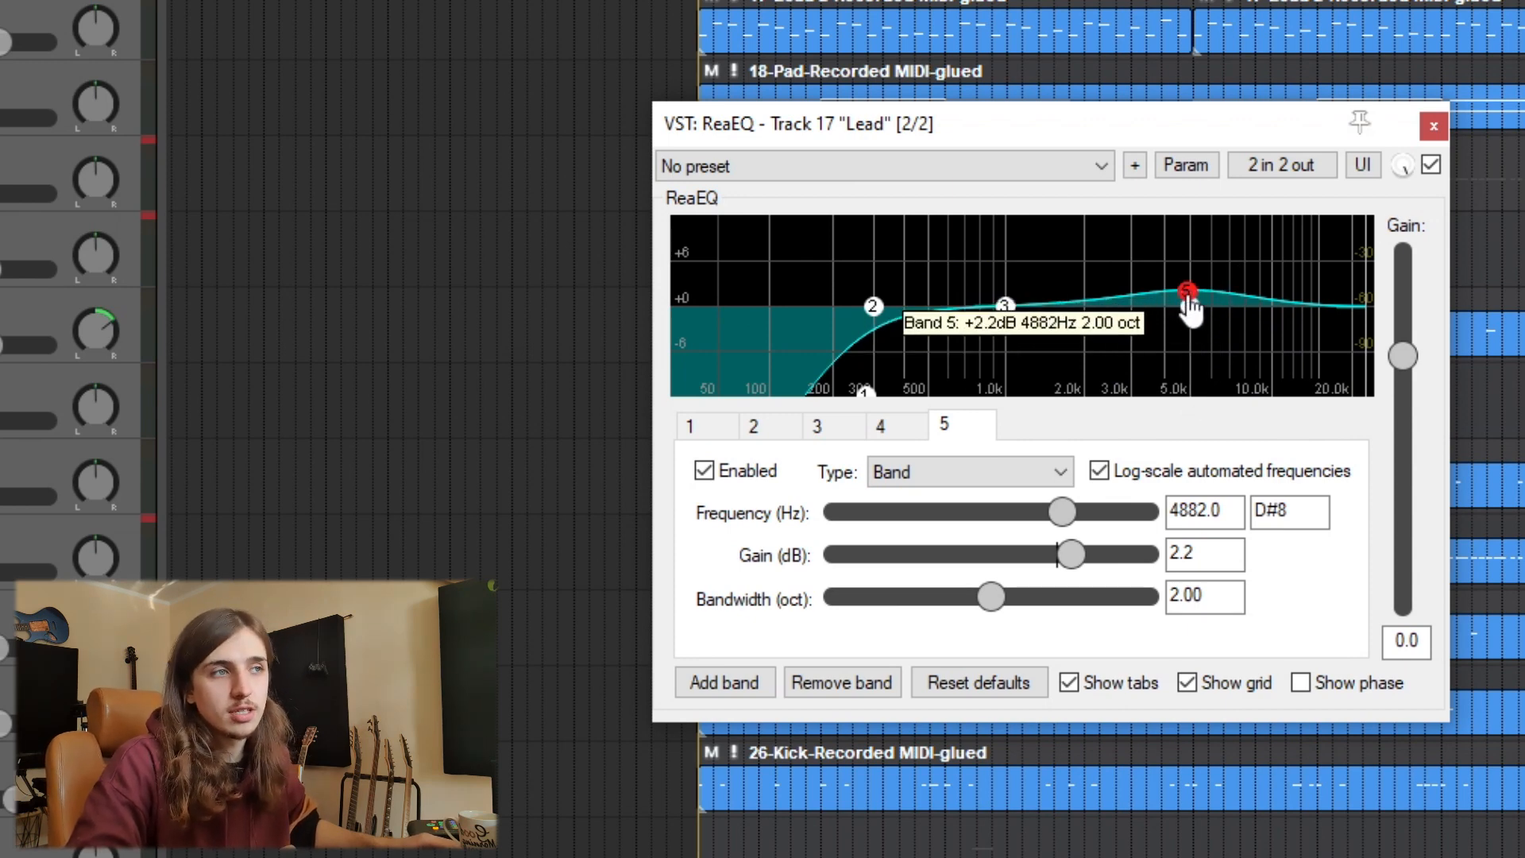
- Demonstrate stronger boosts with the Lead EQ's band 5 up to about 10 kHz, and settle it near 5076 Hz at 2.2 dB
{"action": "left_click_drag", "start_coordinate": [1188, 293], "coordinate": [1279, 248]}
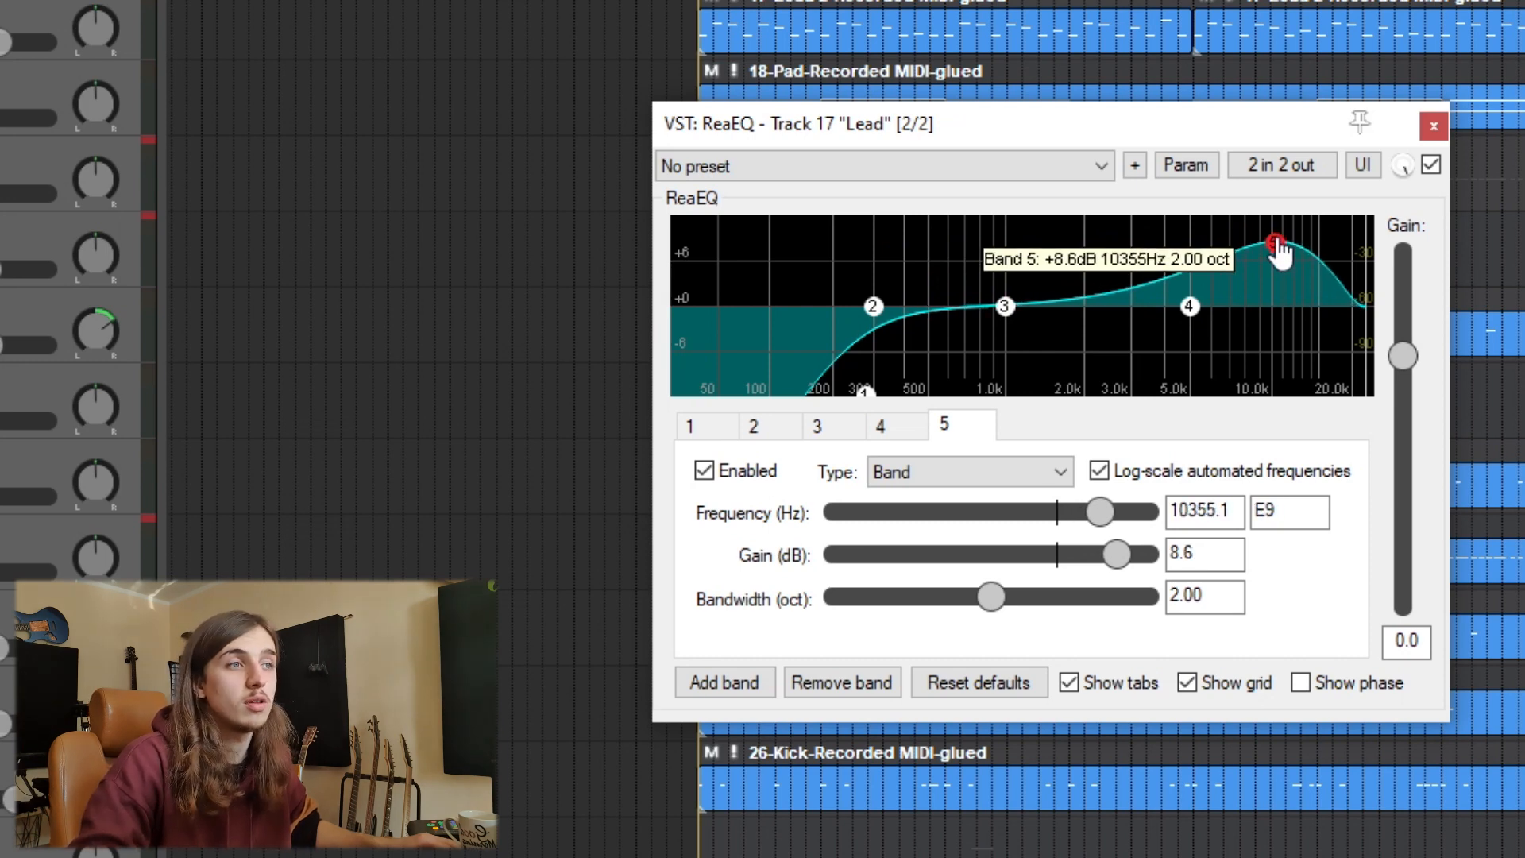
{"action": "left_click_drag", "start_coordinate": [1279, 248], "coordinate": [1196, 257]}
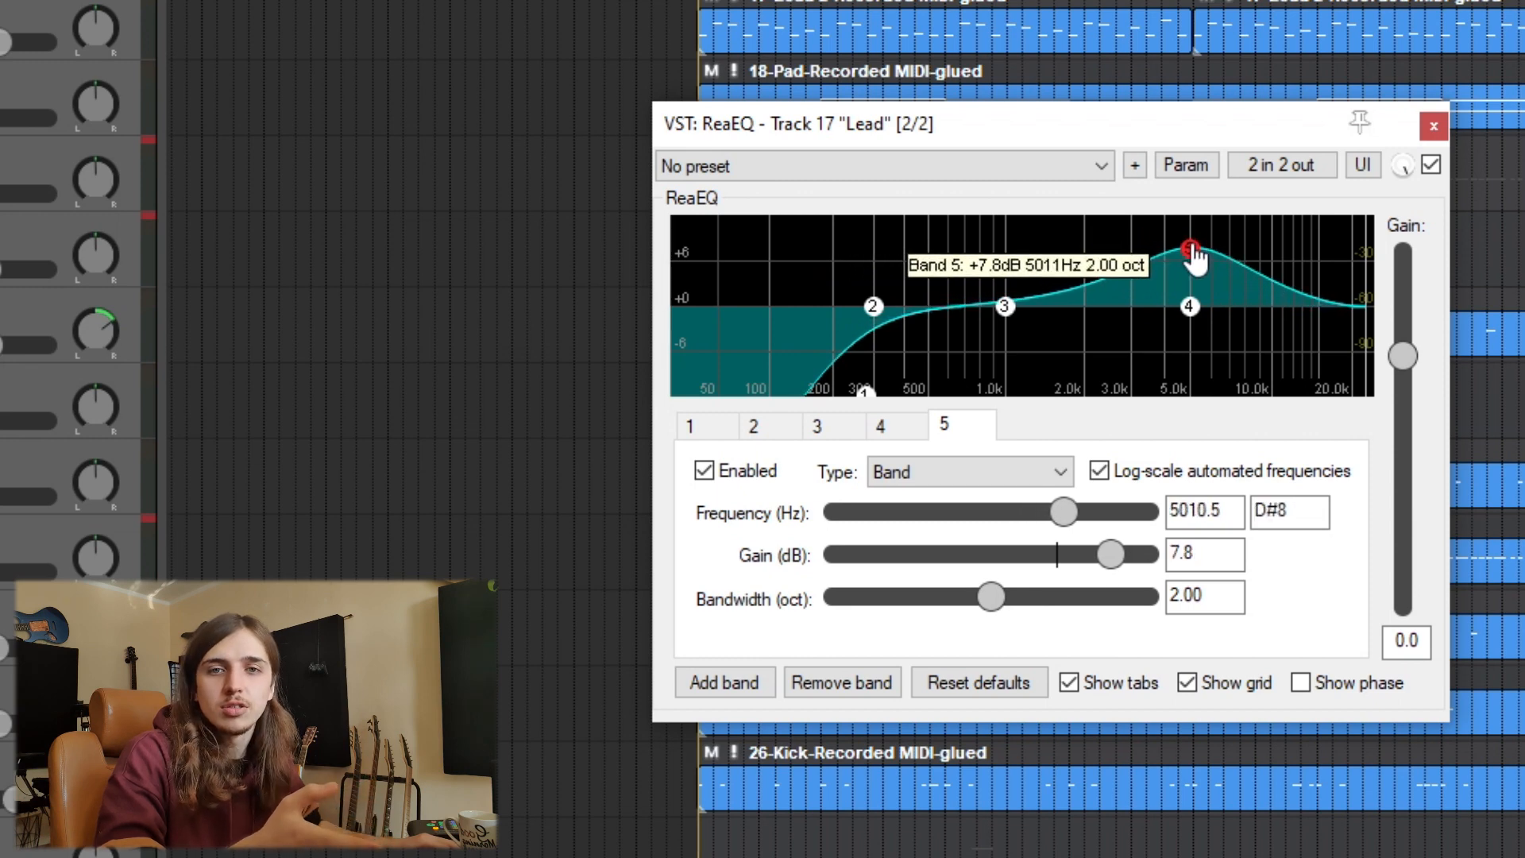
{"action": "left_click_drag", "start_coordinate": [1196, 258], "coordinate": [1194, 297]}
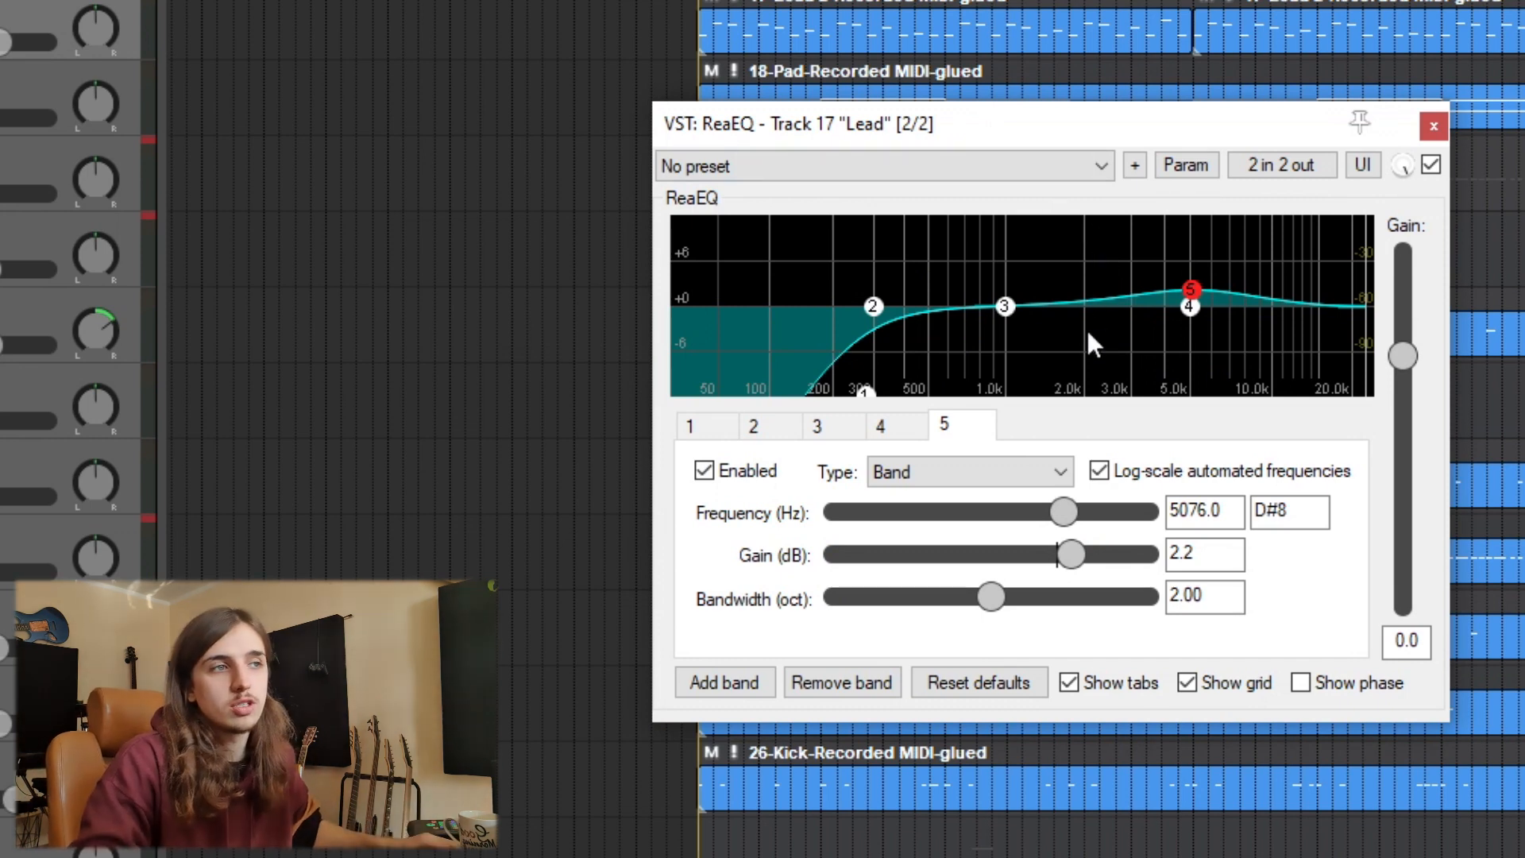
- Add band 6 to the Lead EQ, narrow it to about 0.37 octaves and make it a -4.2 dB cut near 1483 Hz
{"action": "double_click", "coordinate": [1001, 273]}
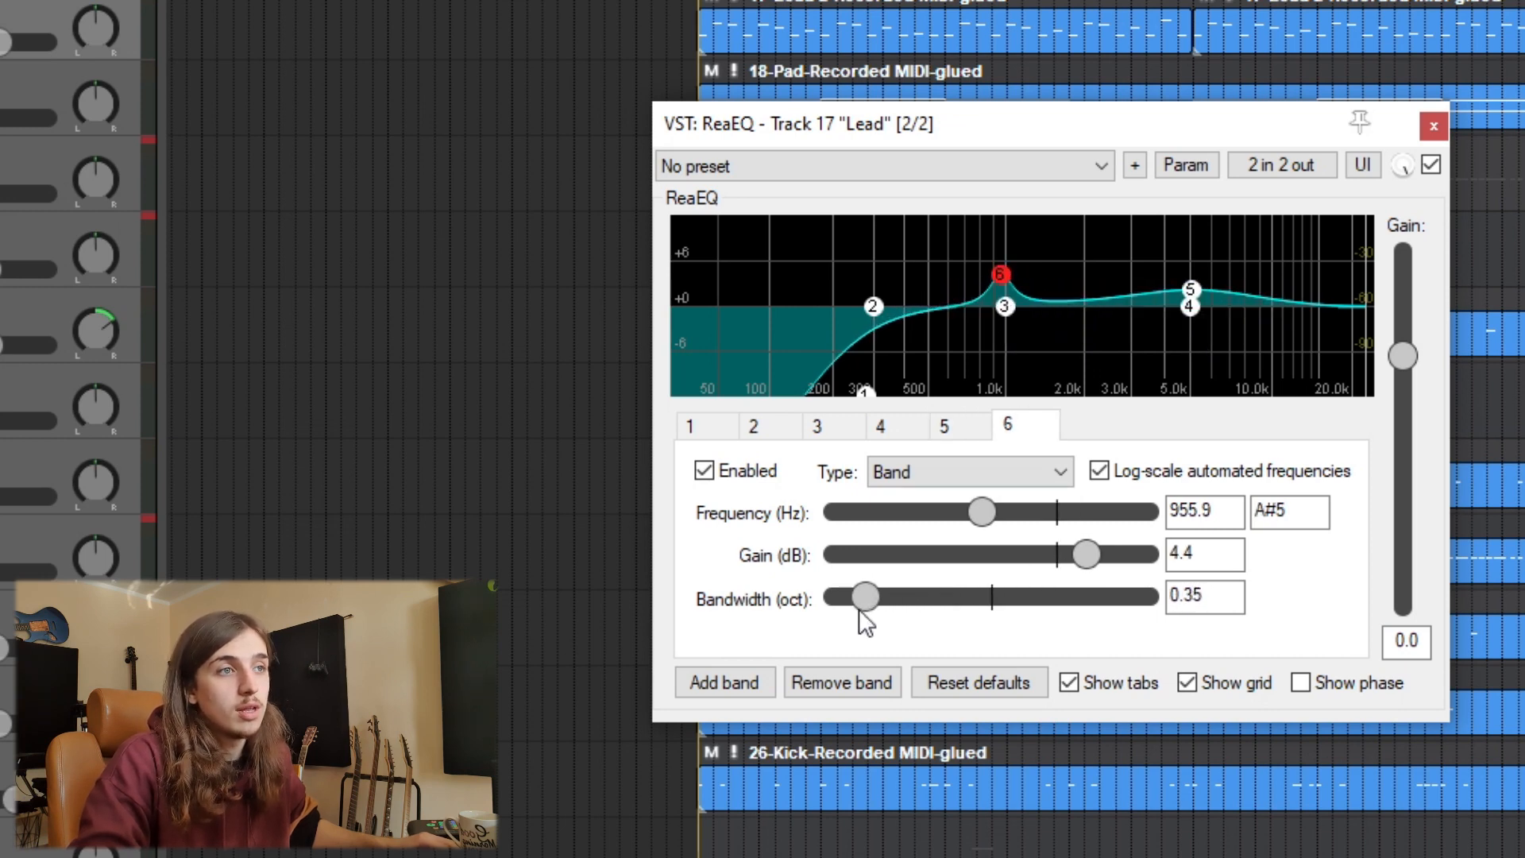
{"action": "left_click_drag", "start_coordinate": [1006, 284], "coordinate": [1057, 255]}
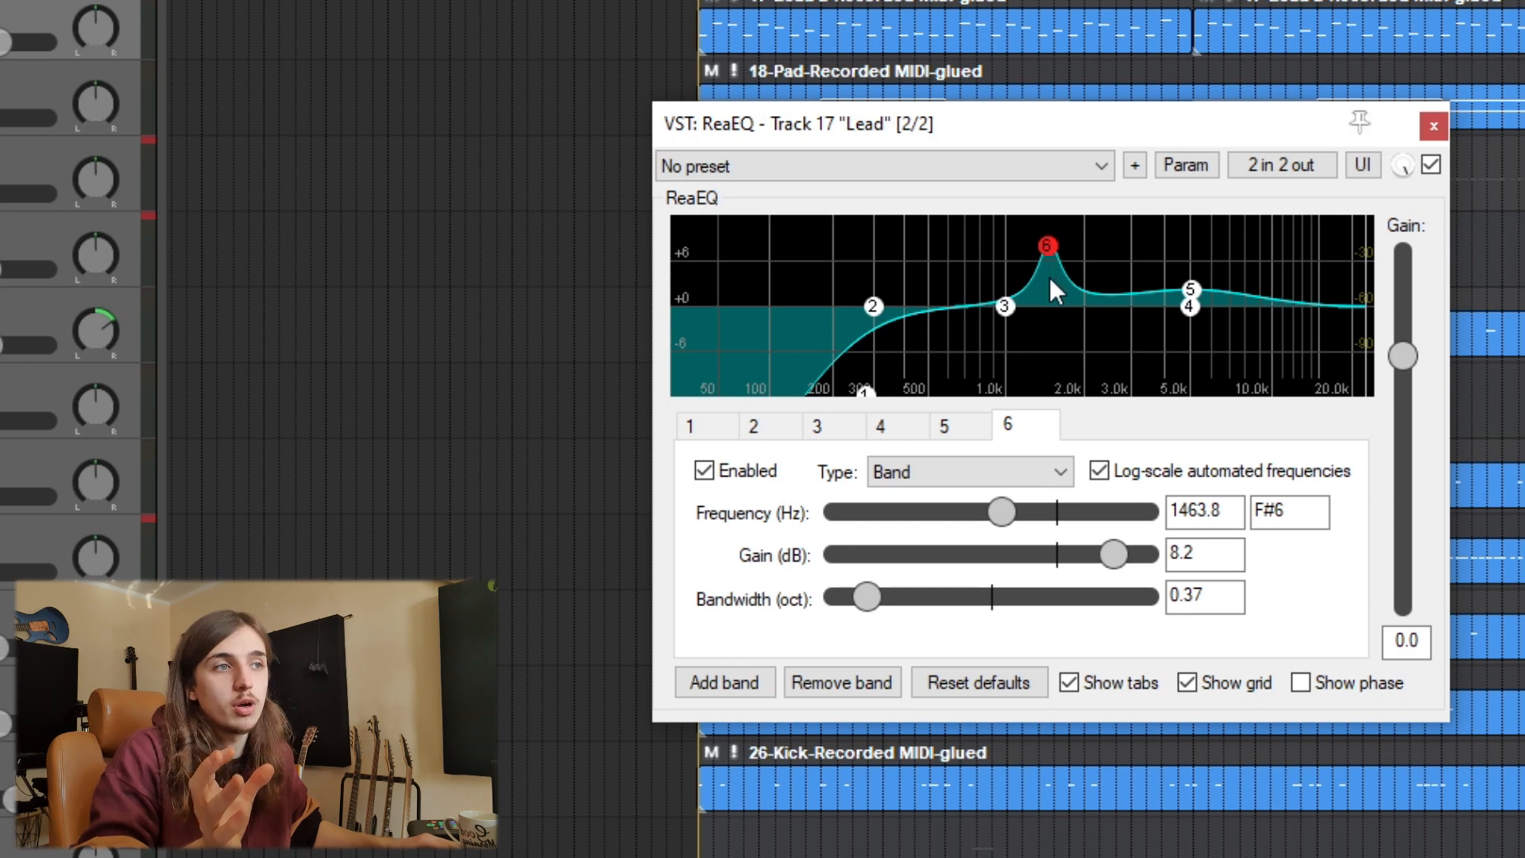
{"action": "left_click_drag", "start_coordinate": [1047, 246], "coordinate": [1050, 340]}
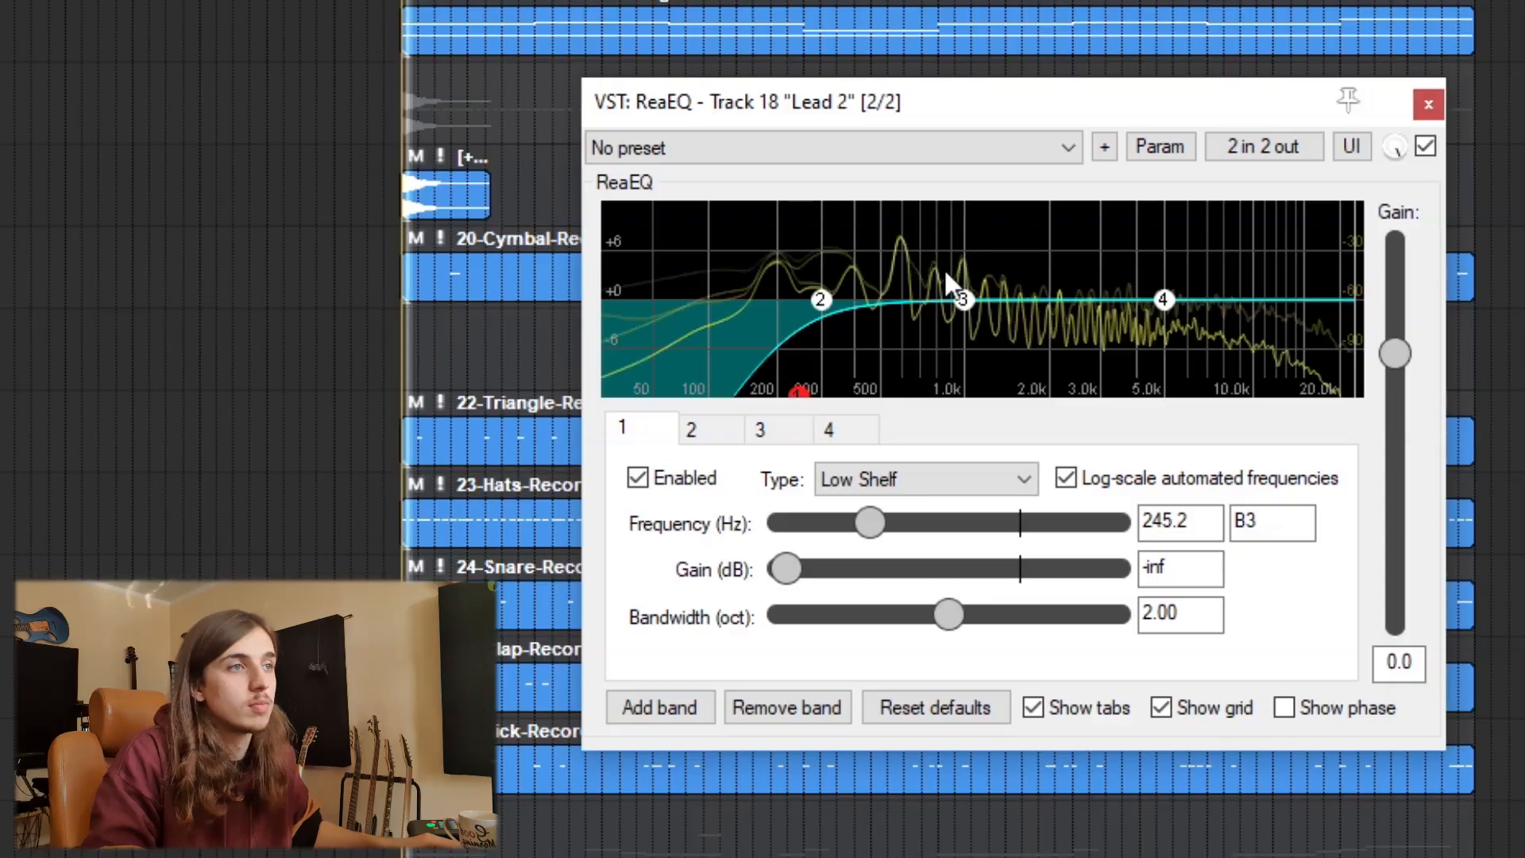
- Add band 5 to the Lead 2 ReaEQ with a 1.74-octave bandwidth and a boost of about 2.4 dB near 9724 Hz
{"action": "double_click", "coordinate": [926, 253]}
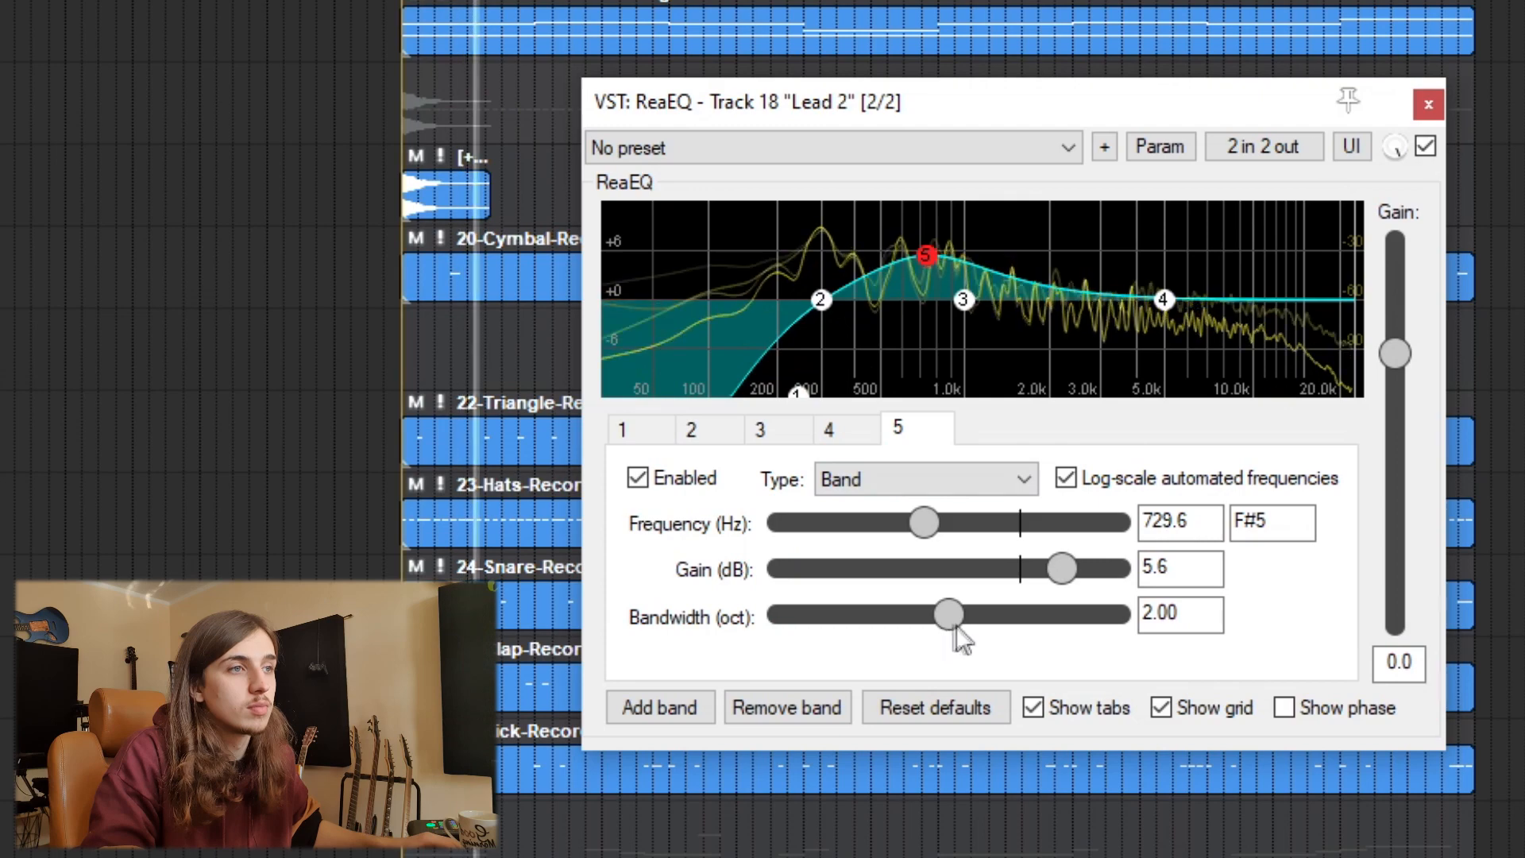
{"action": "left_click_drag", "start_coordinate": [956, 623], "coordinate": [934, 625]}
{"action": "left_click_drag", "start_coordinate": [926, 253], "coordinate": [1232, 285]}
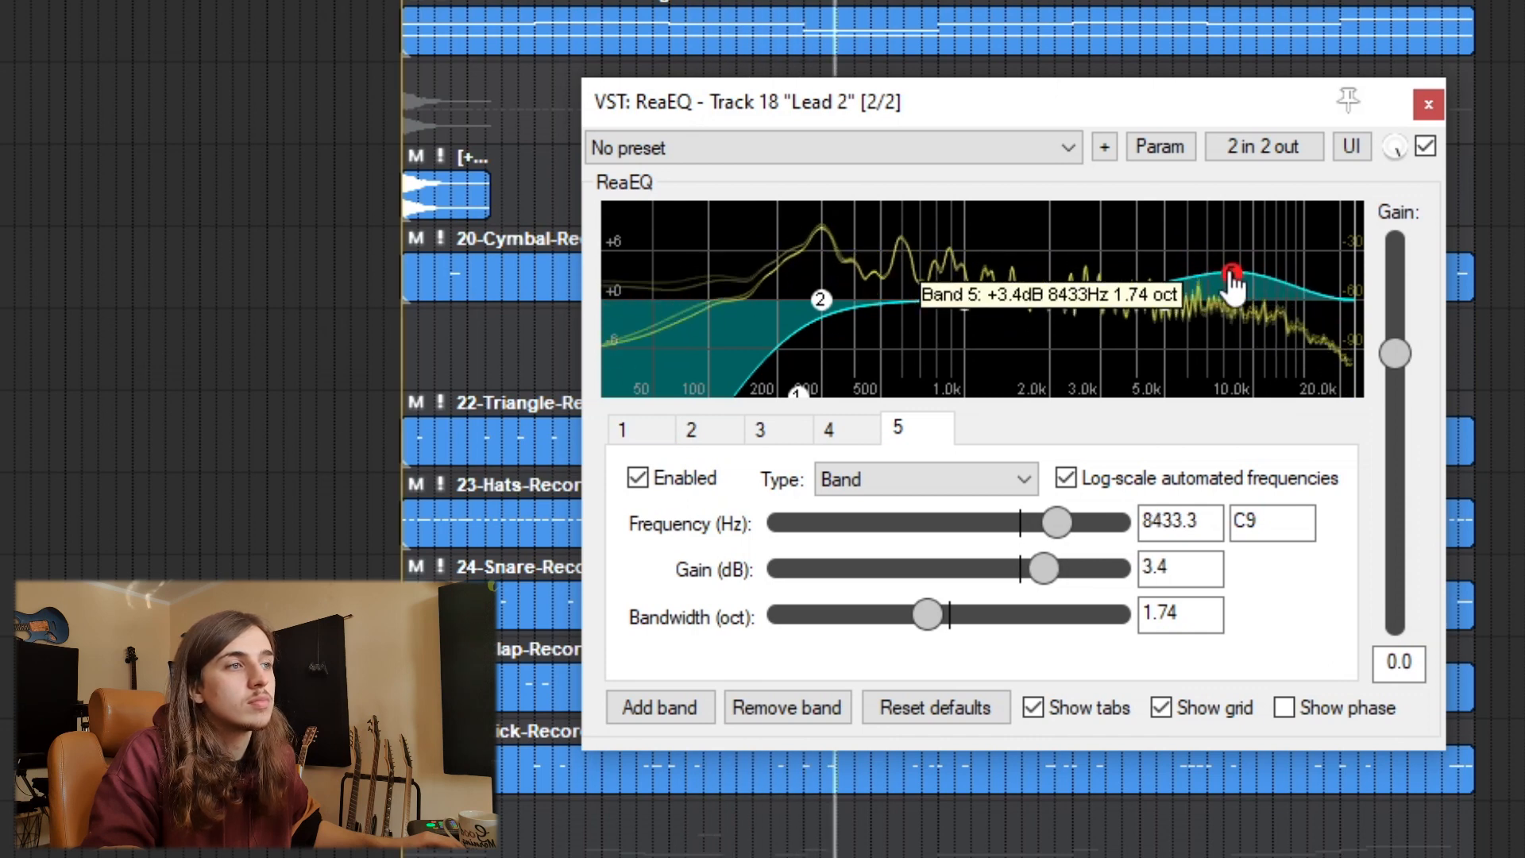
{"action": "left_click_drag", "start_coordinate": [1231, 274], "coordinate": [1236, 287]}
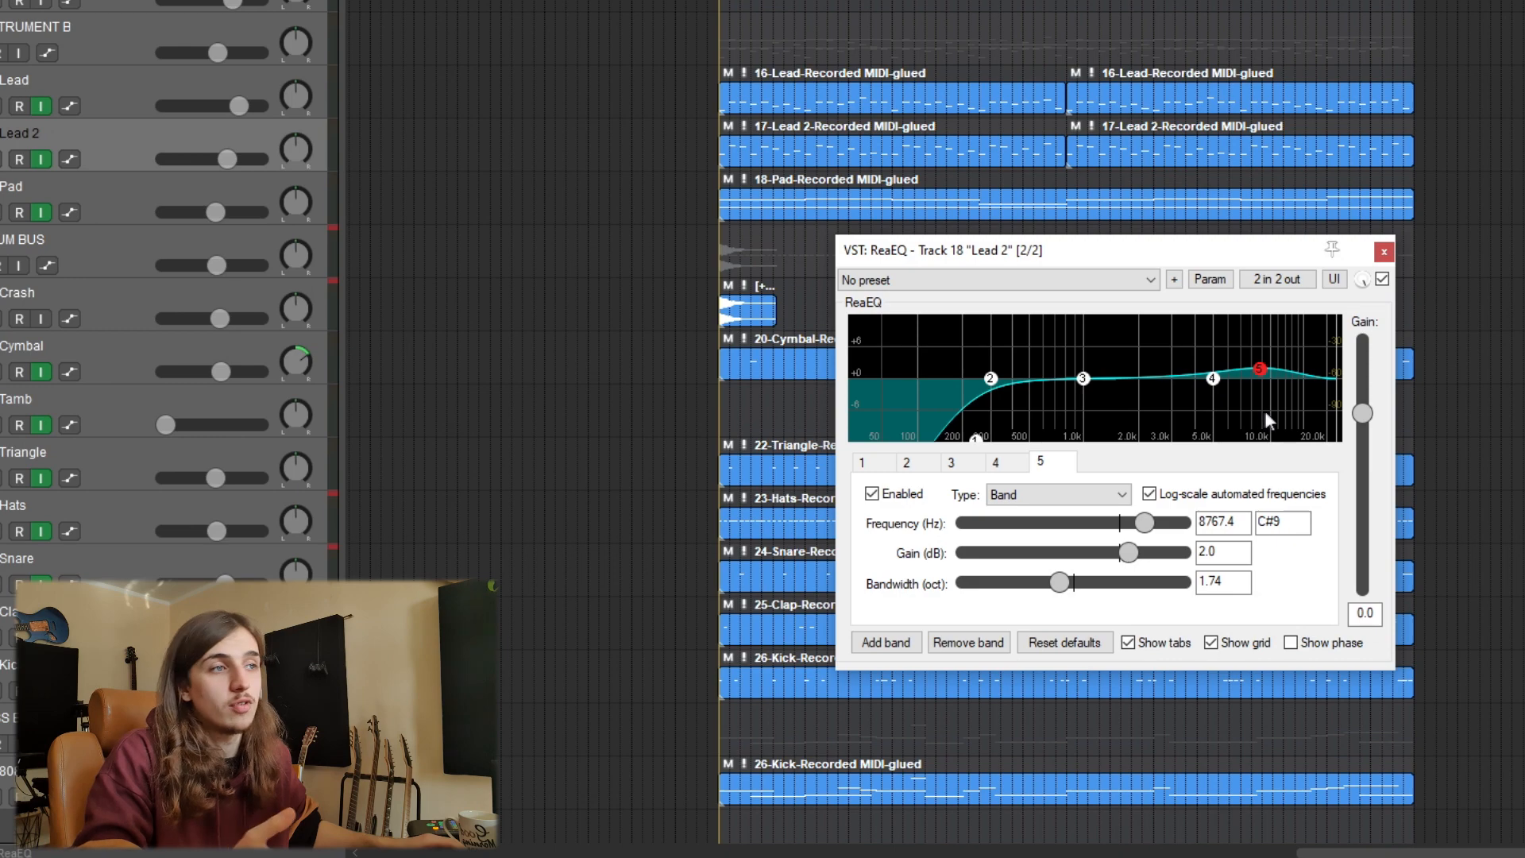
{"action": "left_click_drag", "start_coordinate": [1261, 370], "coordinate": [1271, 370]}
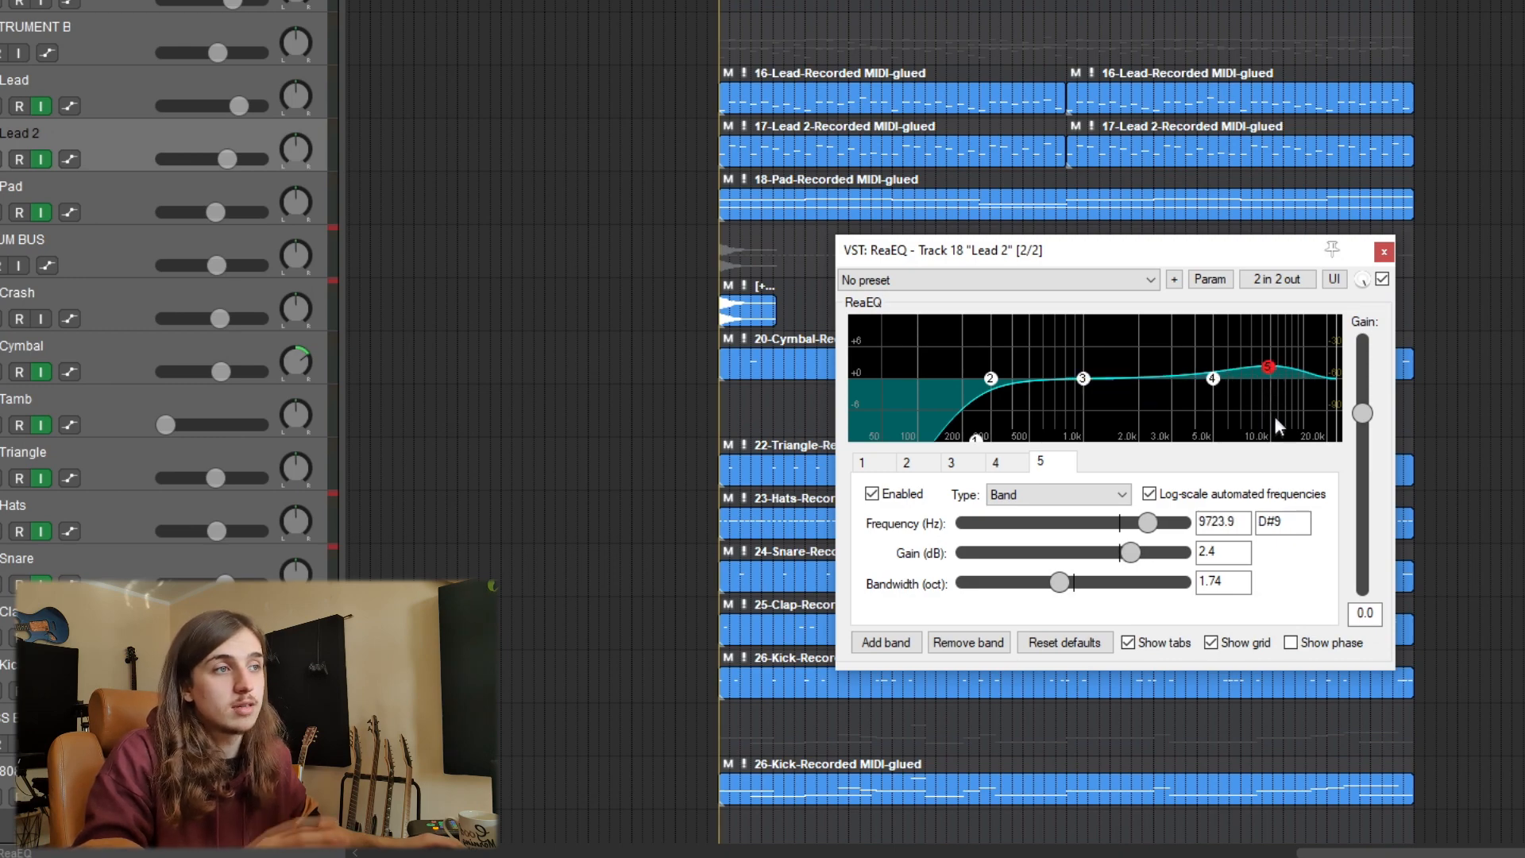
- Enlarge the Lead track's height to reveal its controls and open its effects chain to inspect the EQ
{"action": "left_click", "coordinate": [102, 131]}
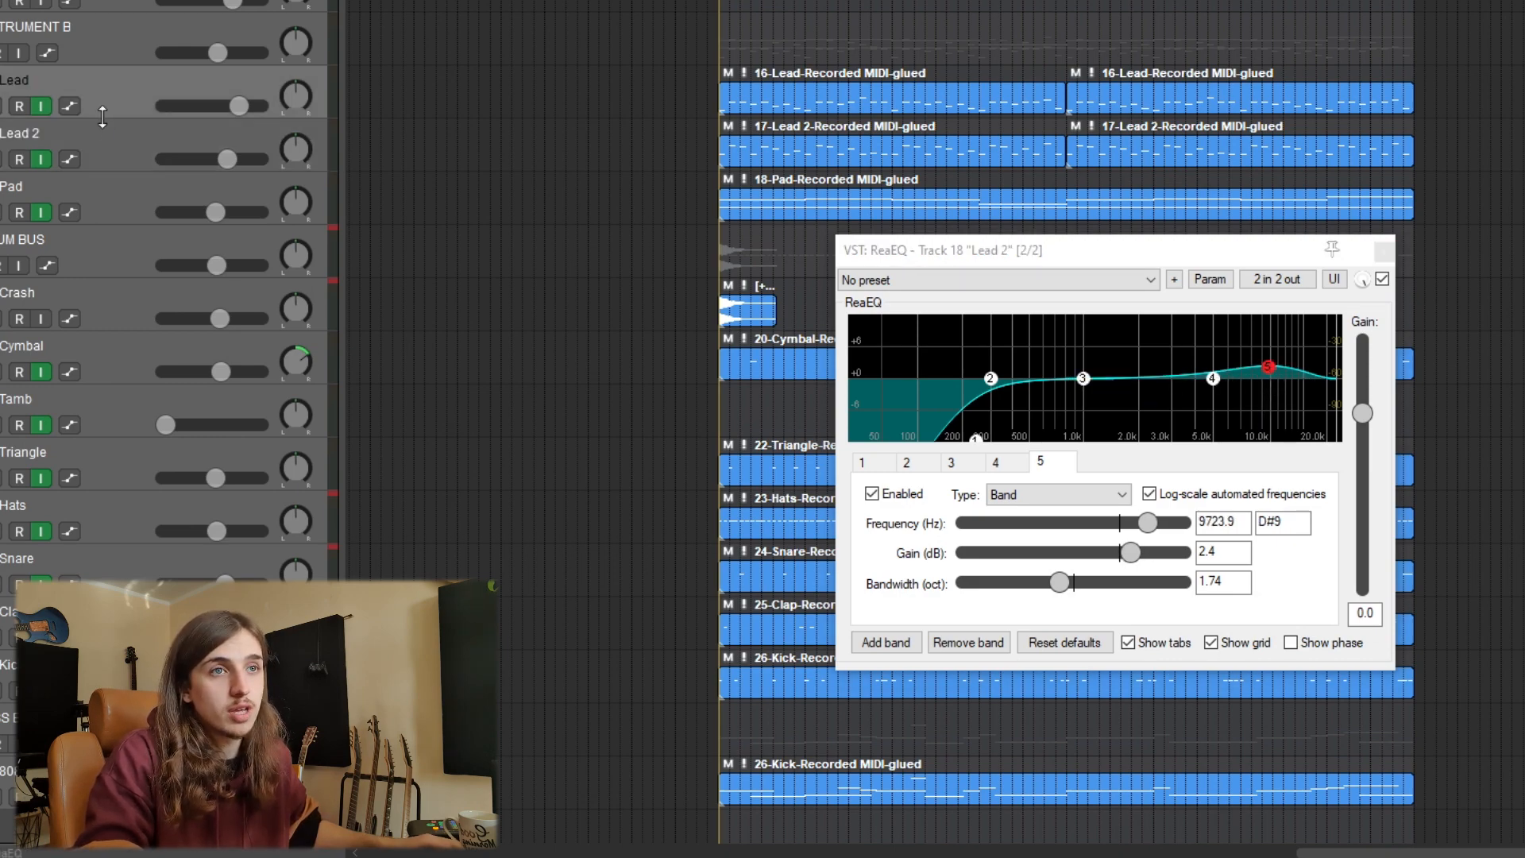
{"action": "left_click_drag", "start_coordinate": [102, 116], "coordinate": [102, 221]}
{"action": "left_click", "coordinate": [73, 132]}
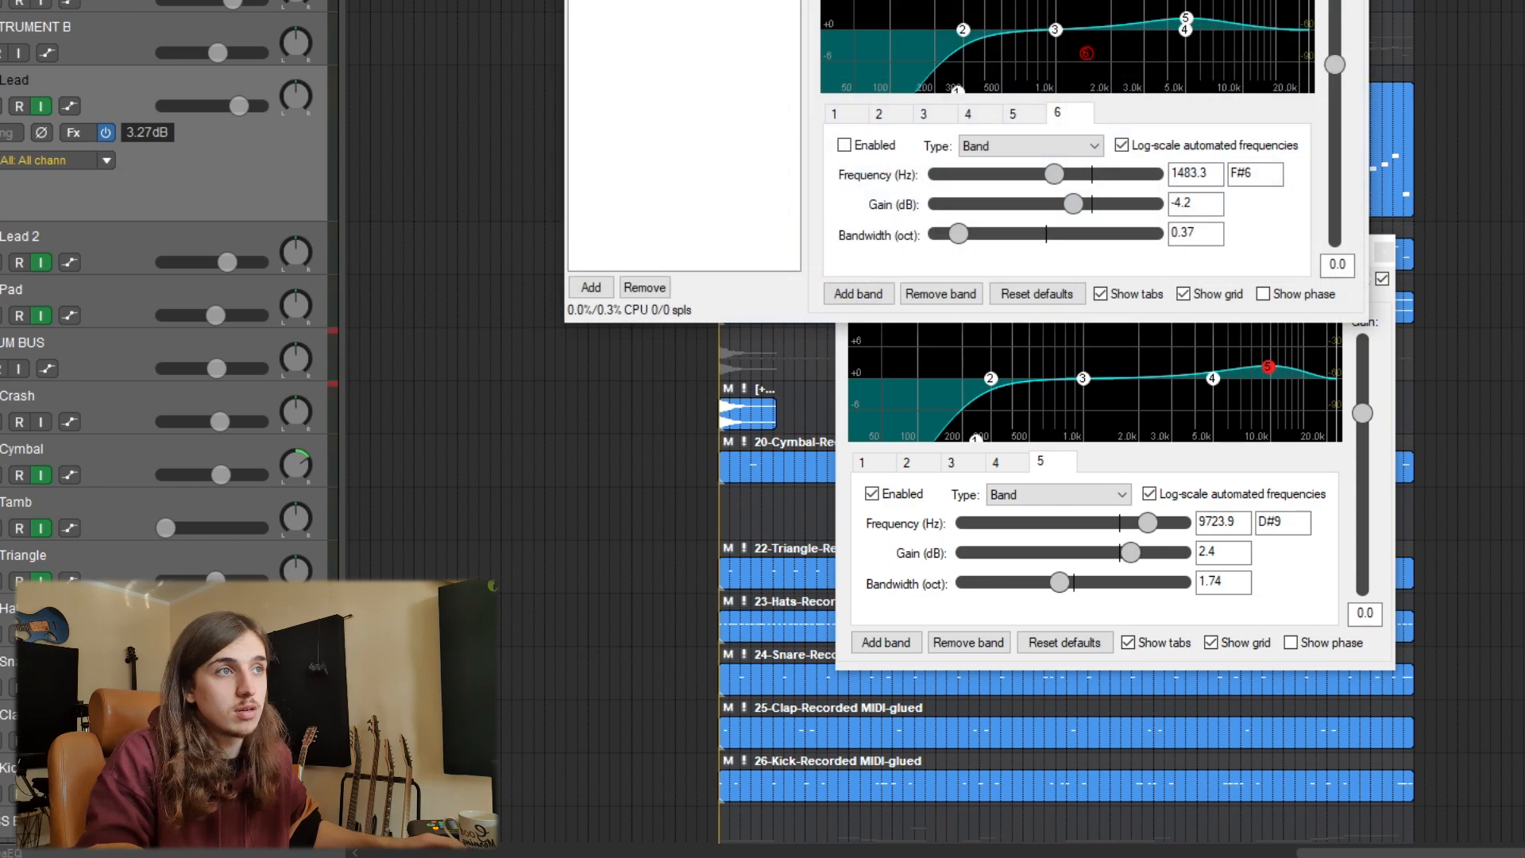
{"action": "left_click_drag", "start_coordinate": [1160, 0], "coordinate": [590, 233]}
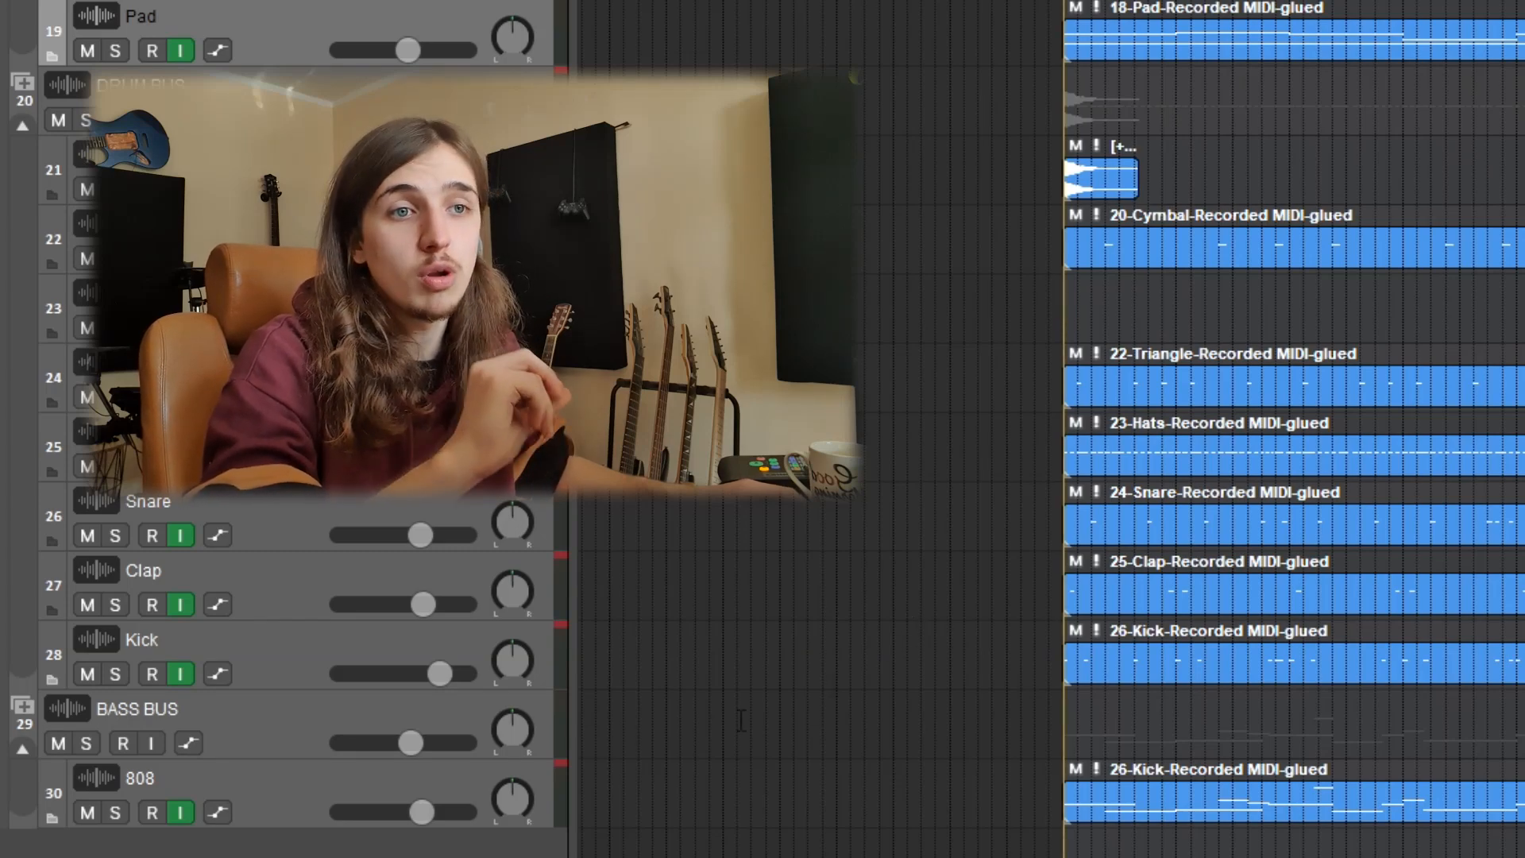
{"action": "left_click", "coordinate": [246, 789]}
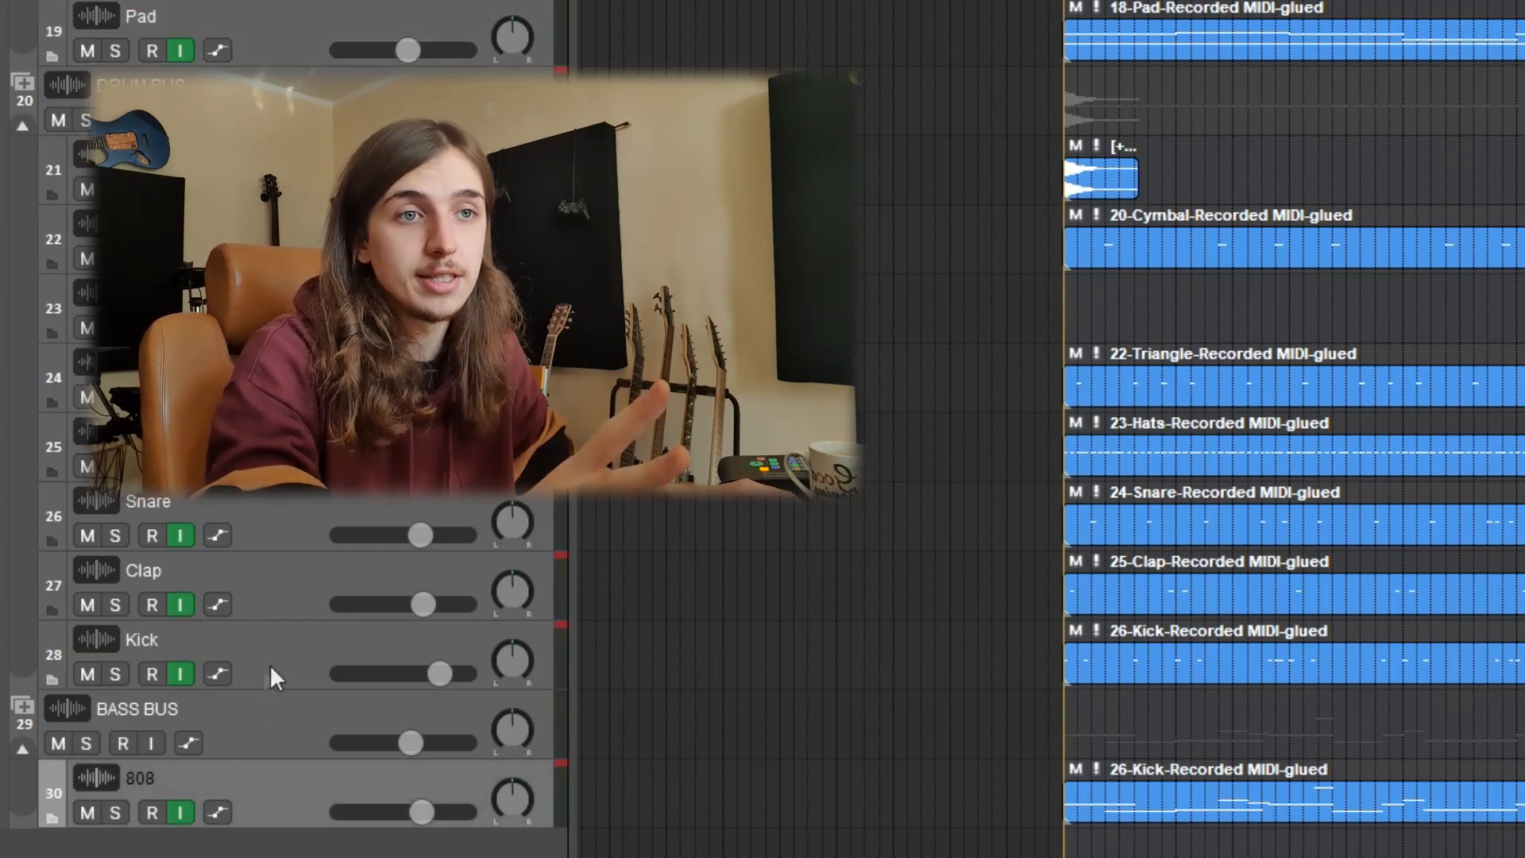
{"action": "left_click", "coordinate": [302, 651]}
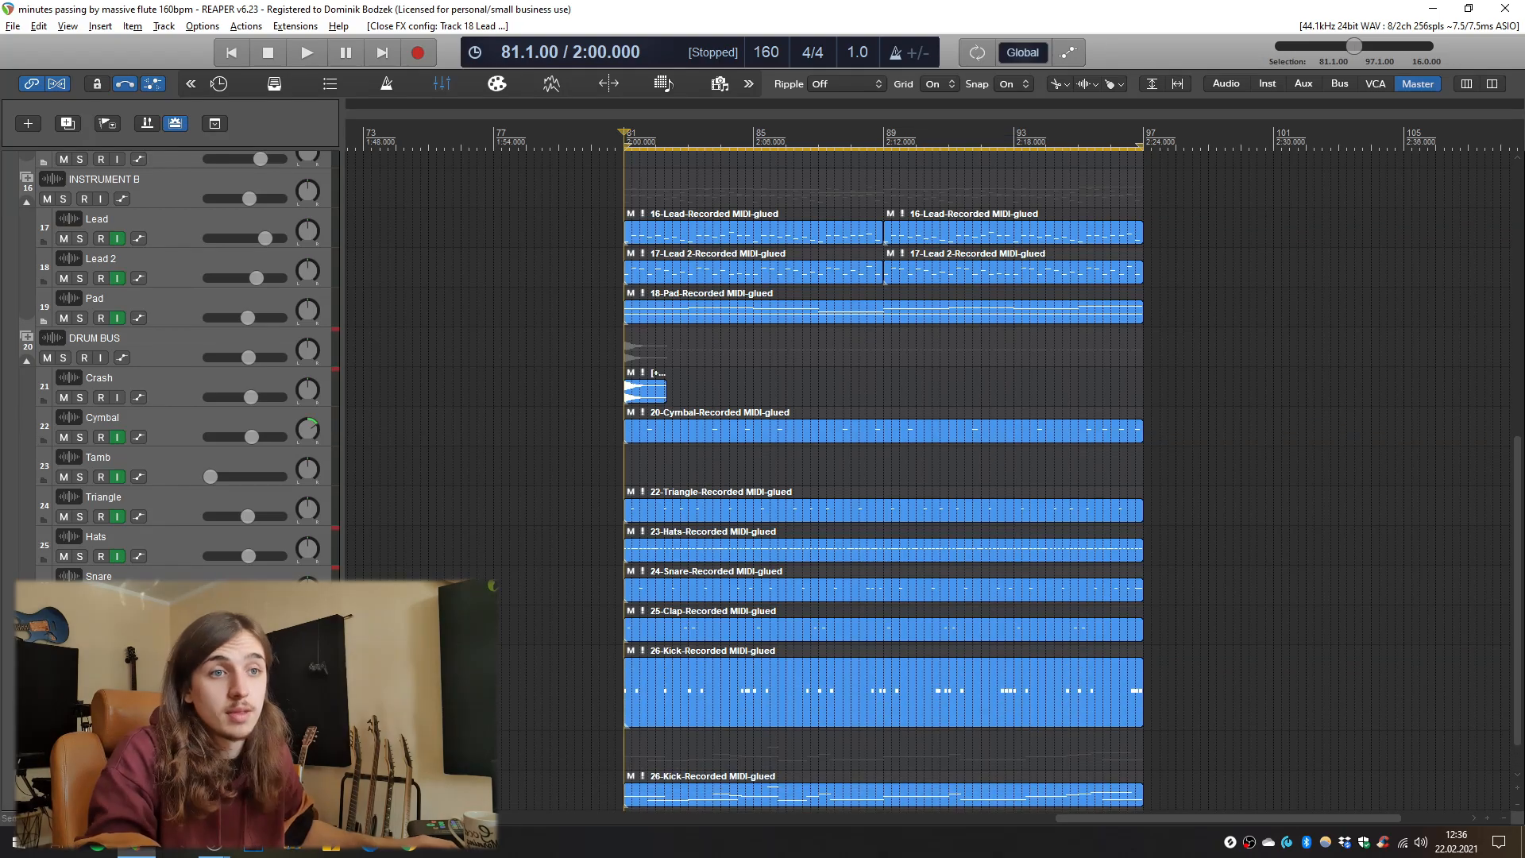
{"action": "scroll", "coordinate": [152, 254], "scroll_direction": "up", "scroll_amount": 10}
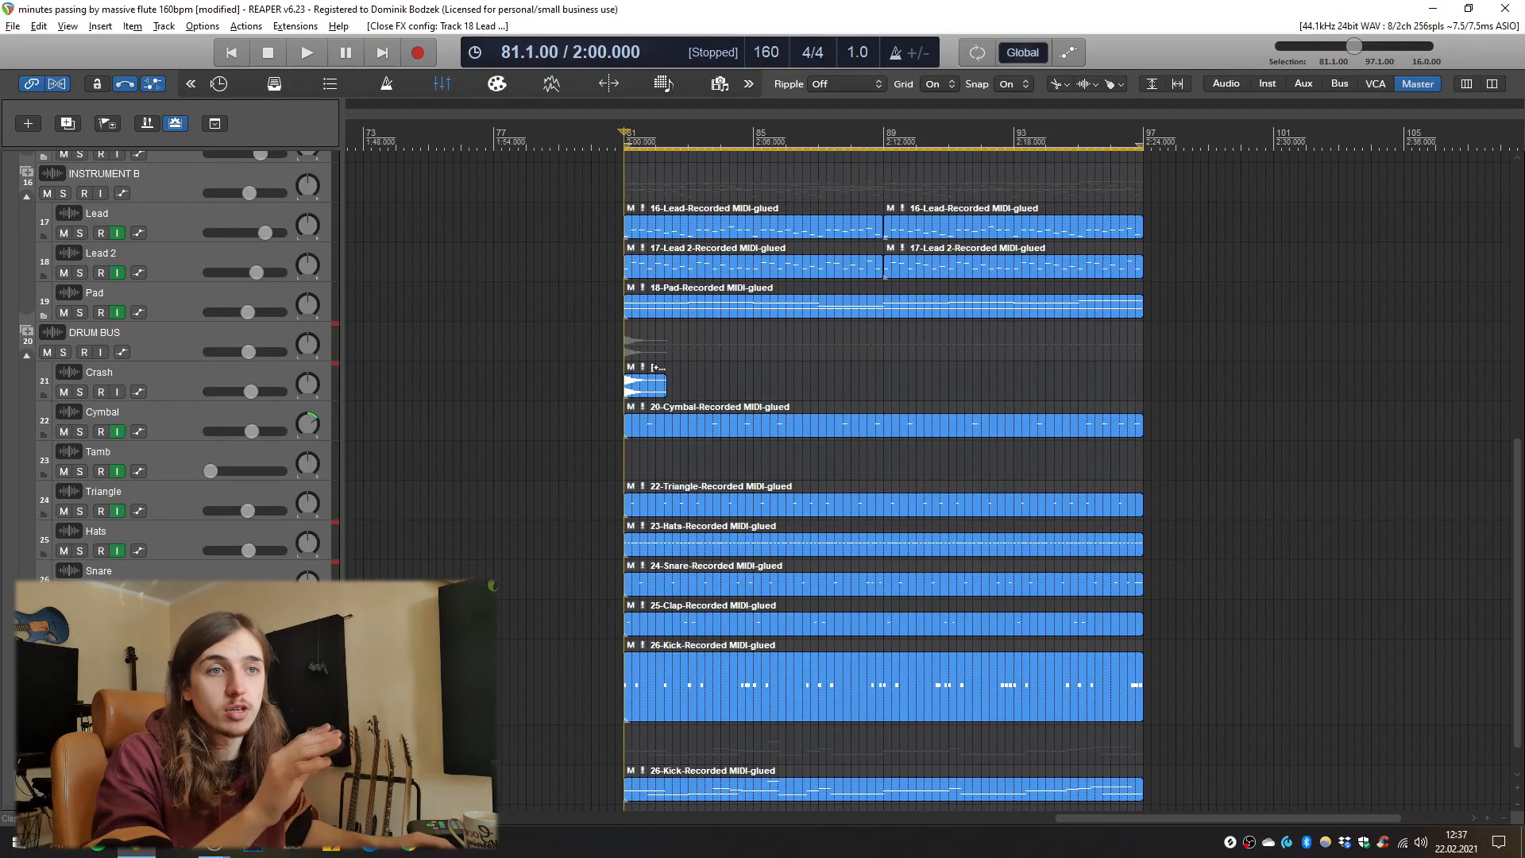
{"action": "left_click", "coordinate": [178, 548]}
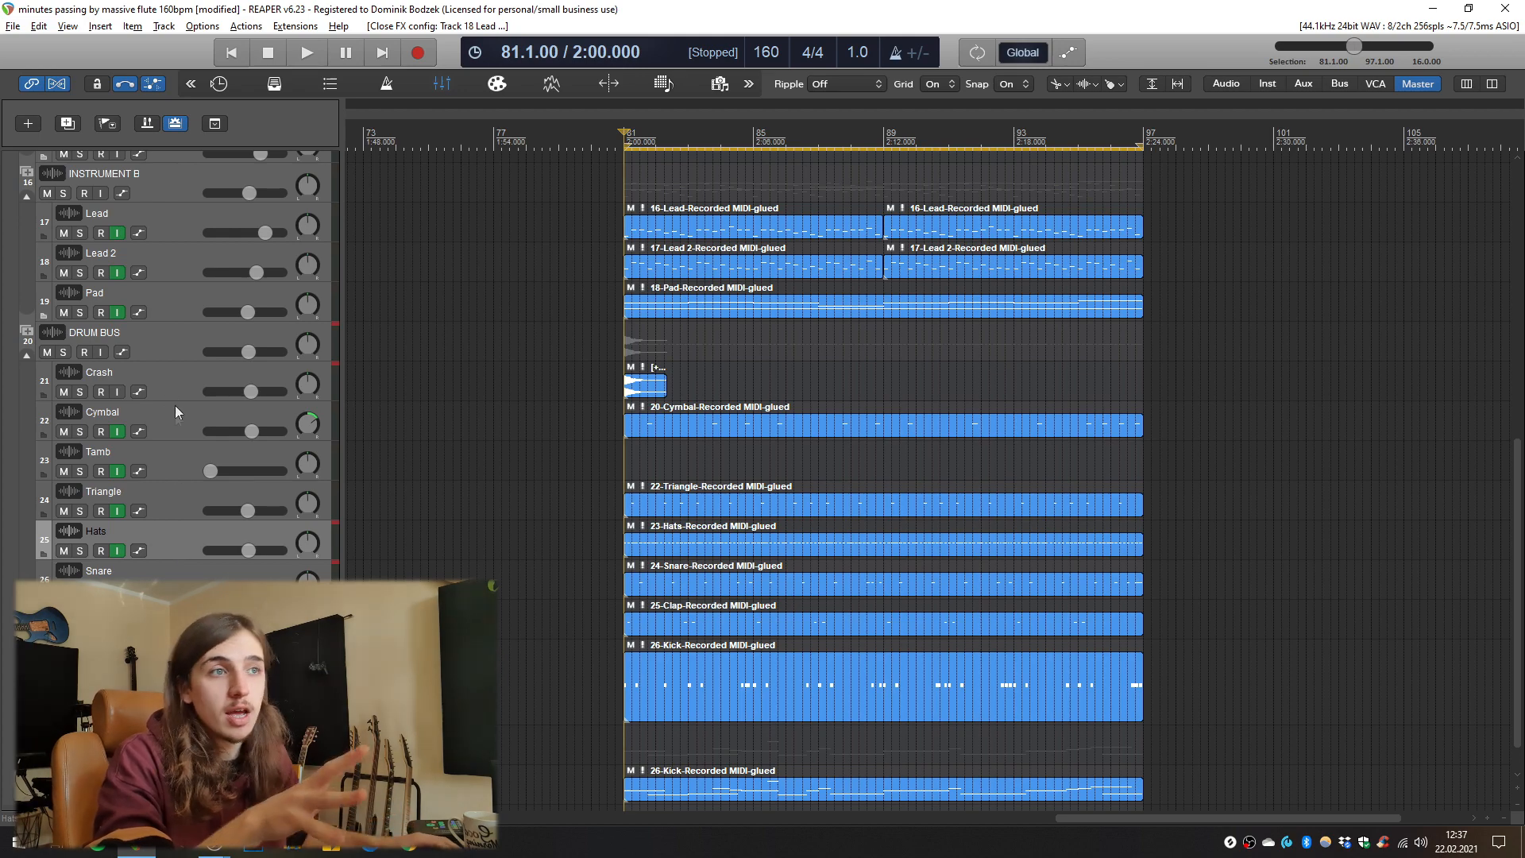
{"action": "left_click", "coordinate": [176, 589]}
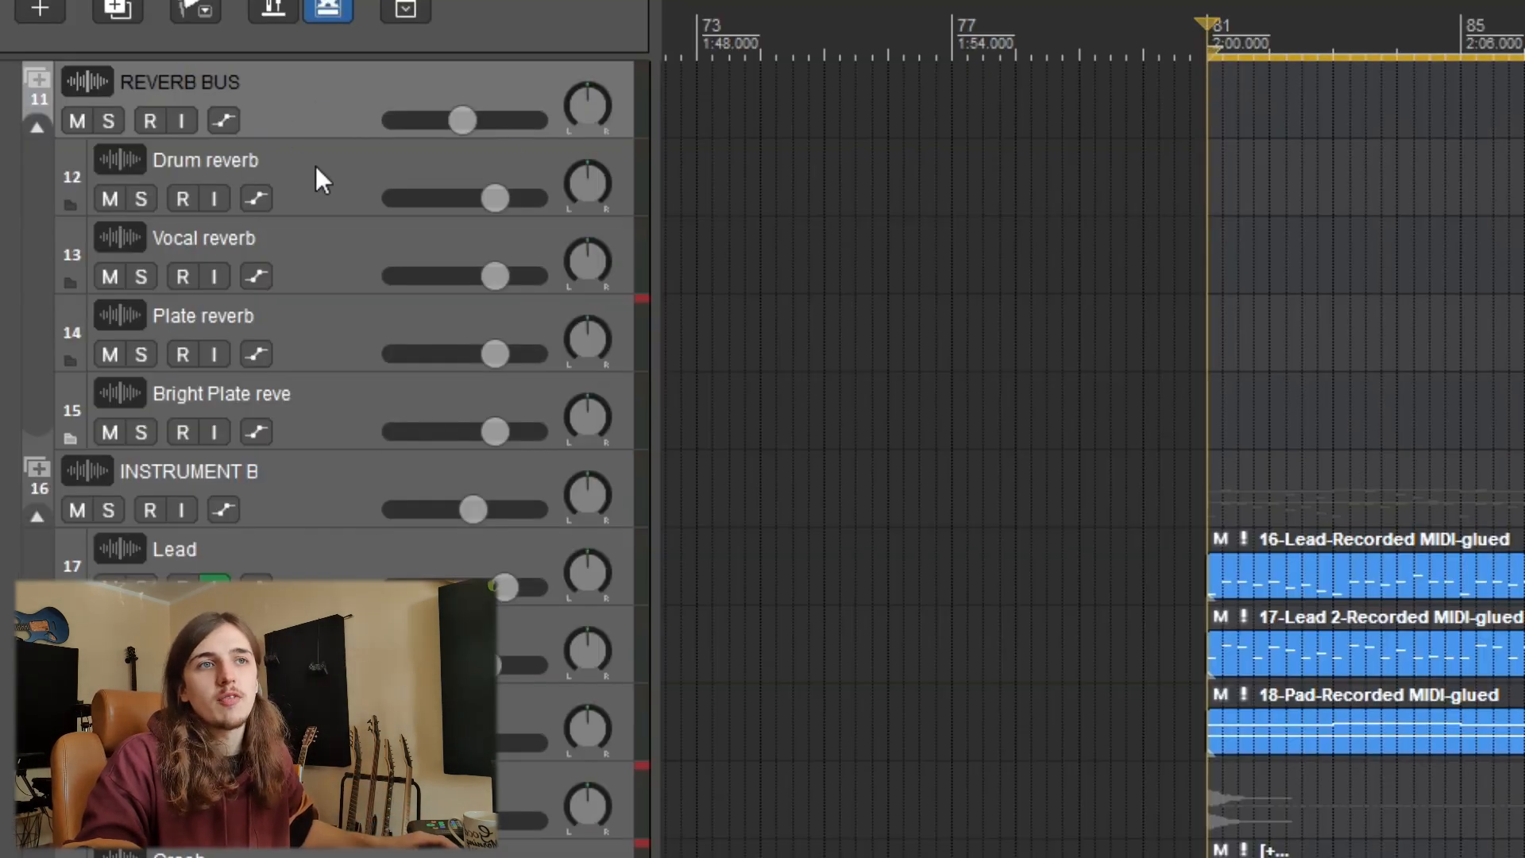
- Examine the four tracks in the REVERB BUS and the EpicVerb and Rev PLATE-140 plugins used for the drum and plate reverbs
{"action": "left_click", "coordinate": [327, 171]}
{"action": "left_click", "coordinate": [317, 254]}
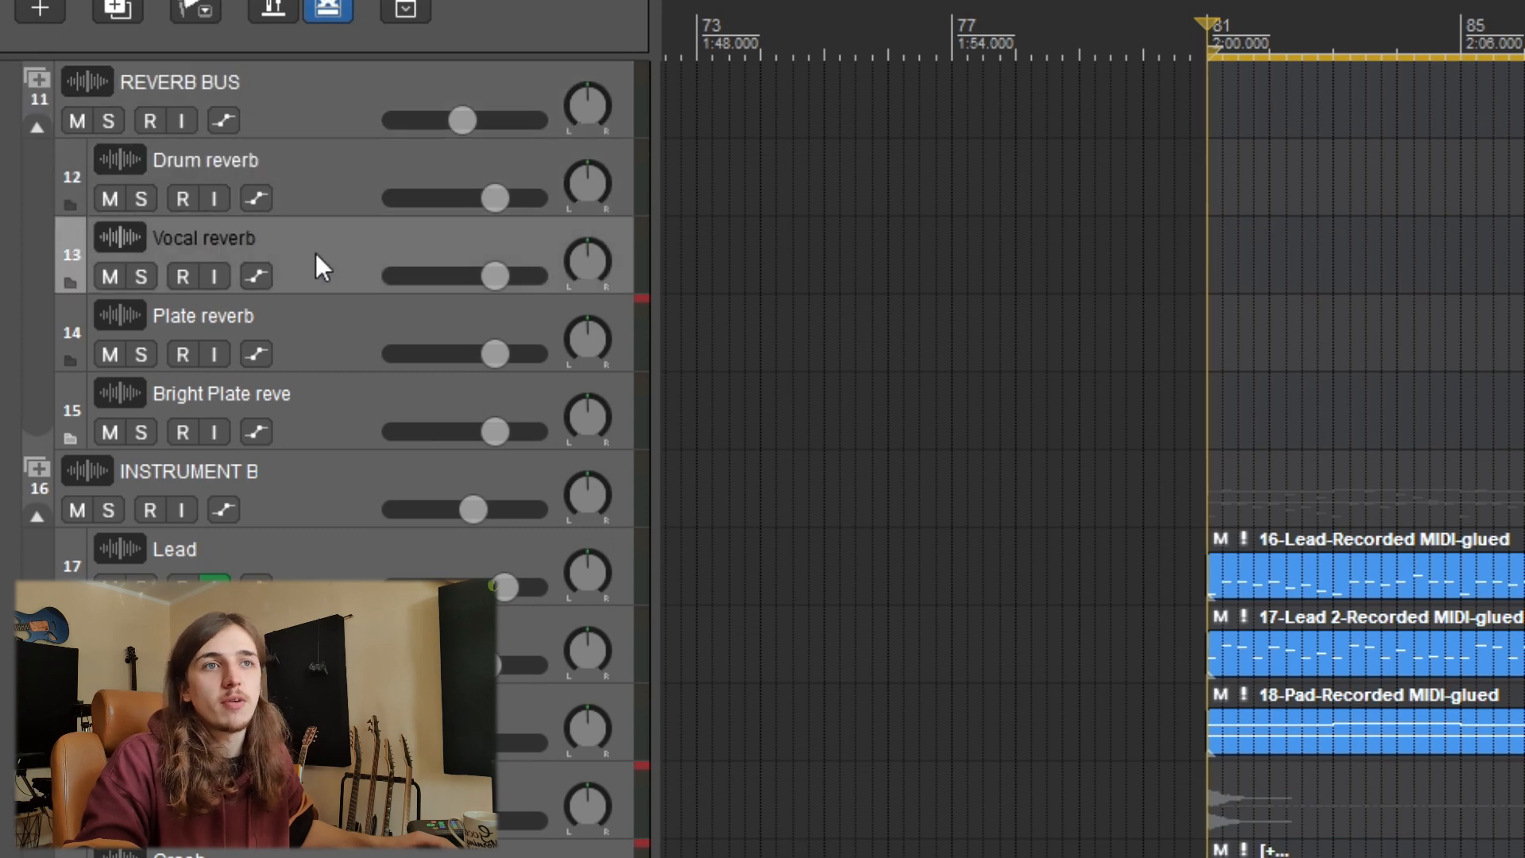
{"action": "left_click", "coordinate": [314, 334]}
{"action": "left_click", "coordinate": [327, 414]}
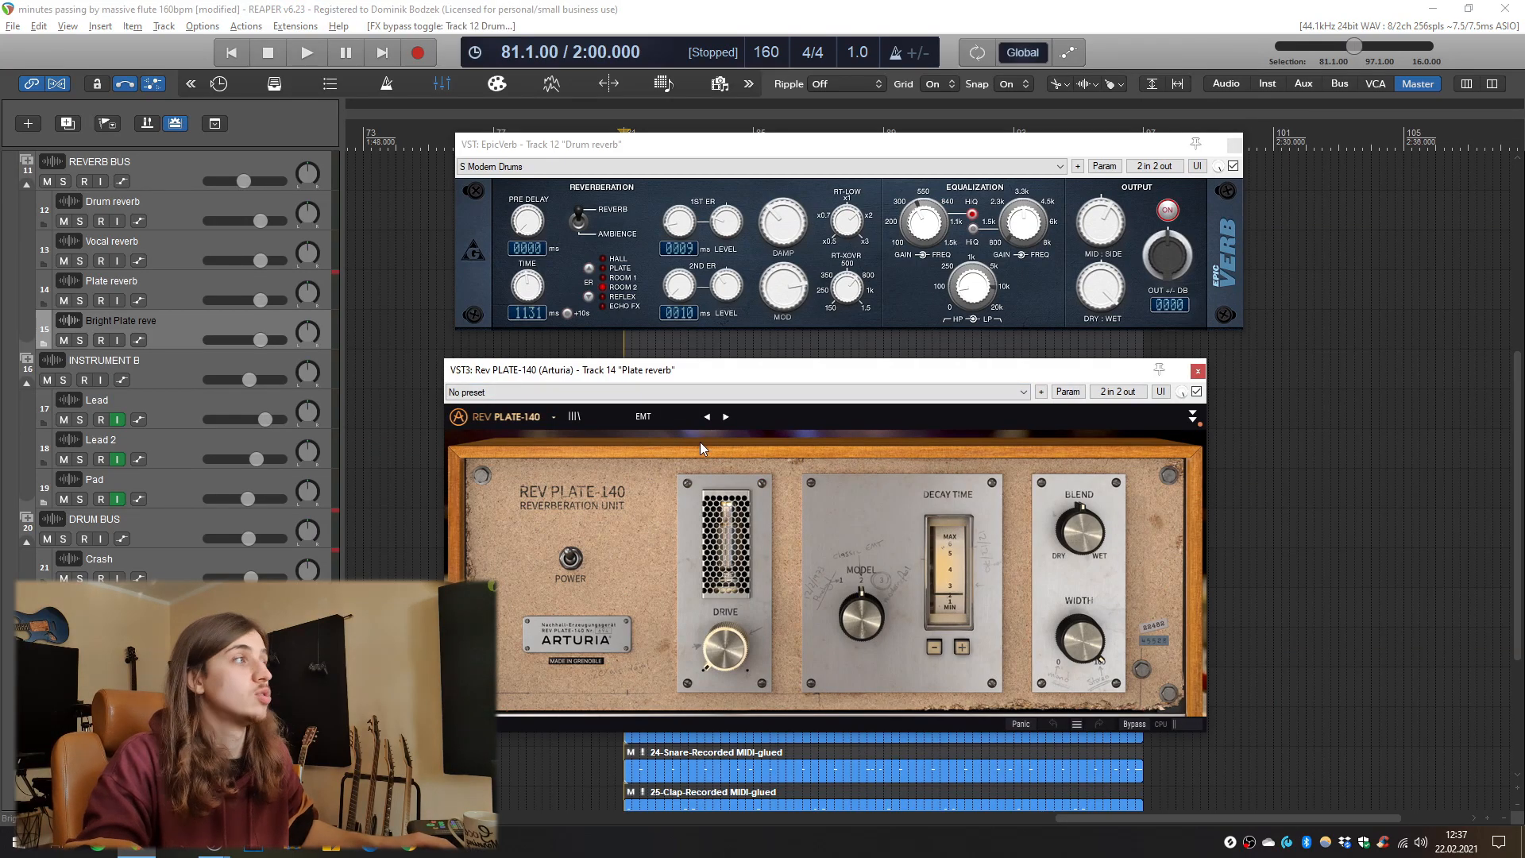
{"action": "left_click_drag", "start_coordinate": [853, 149], "coordinate": [823, 148]}
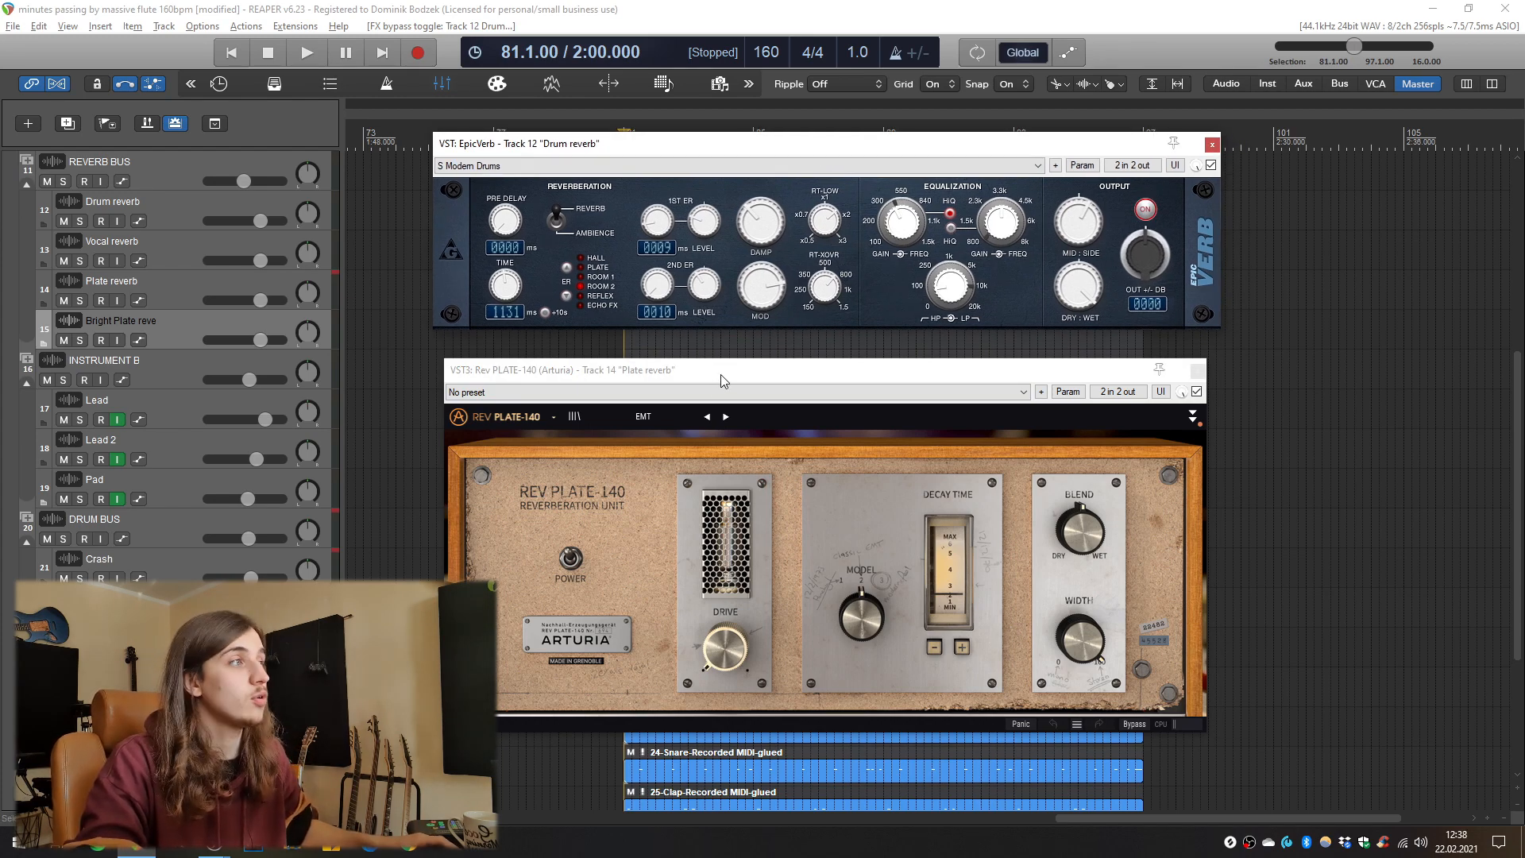
{"action": "left_click", "coordinate": [611, 378]}
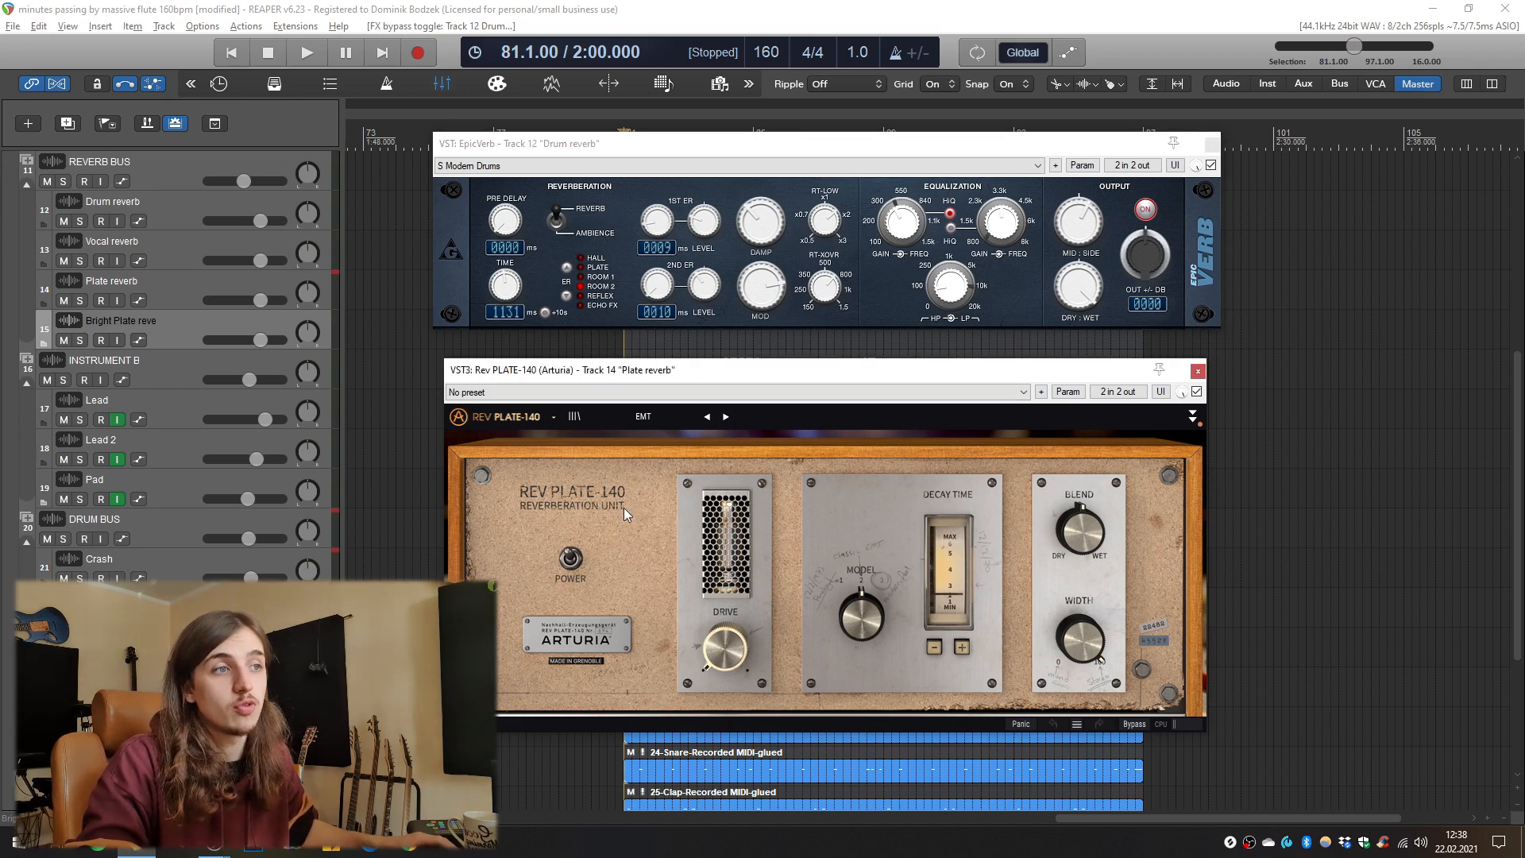
- Add a post-fader send from the Snare track to the Drum reverb track and audition it at +0.00 dB
{"action": "left_click_drag", "start_coordinate": [175, 785], "coordinate": [175, 754]}
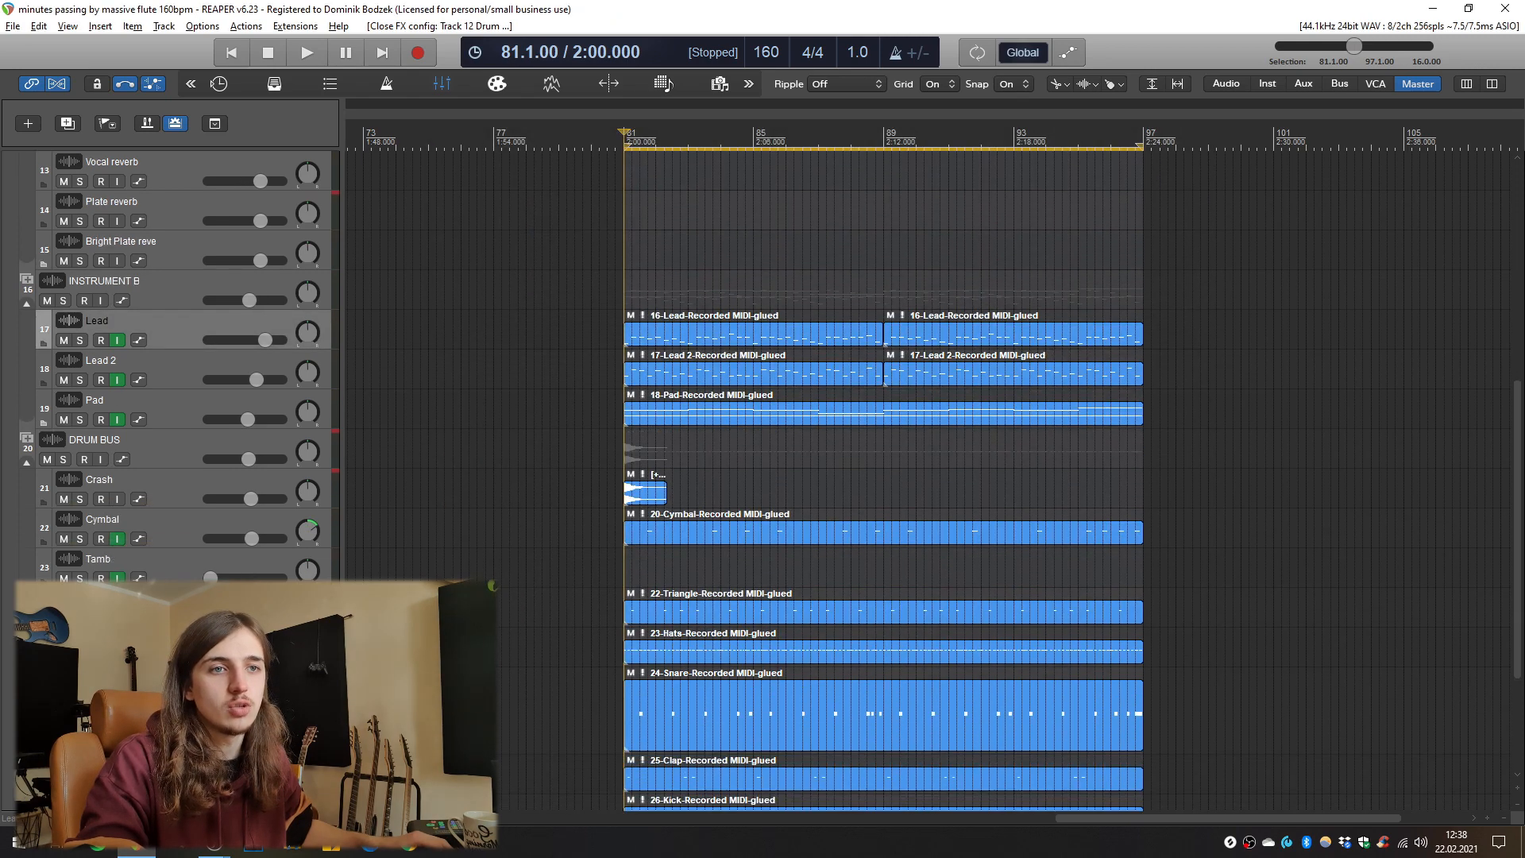
{"action": "scroll", "coordinate": [203, 185], "scroll_direction": "up", "scroll_amount": 3}
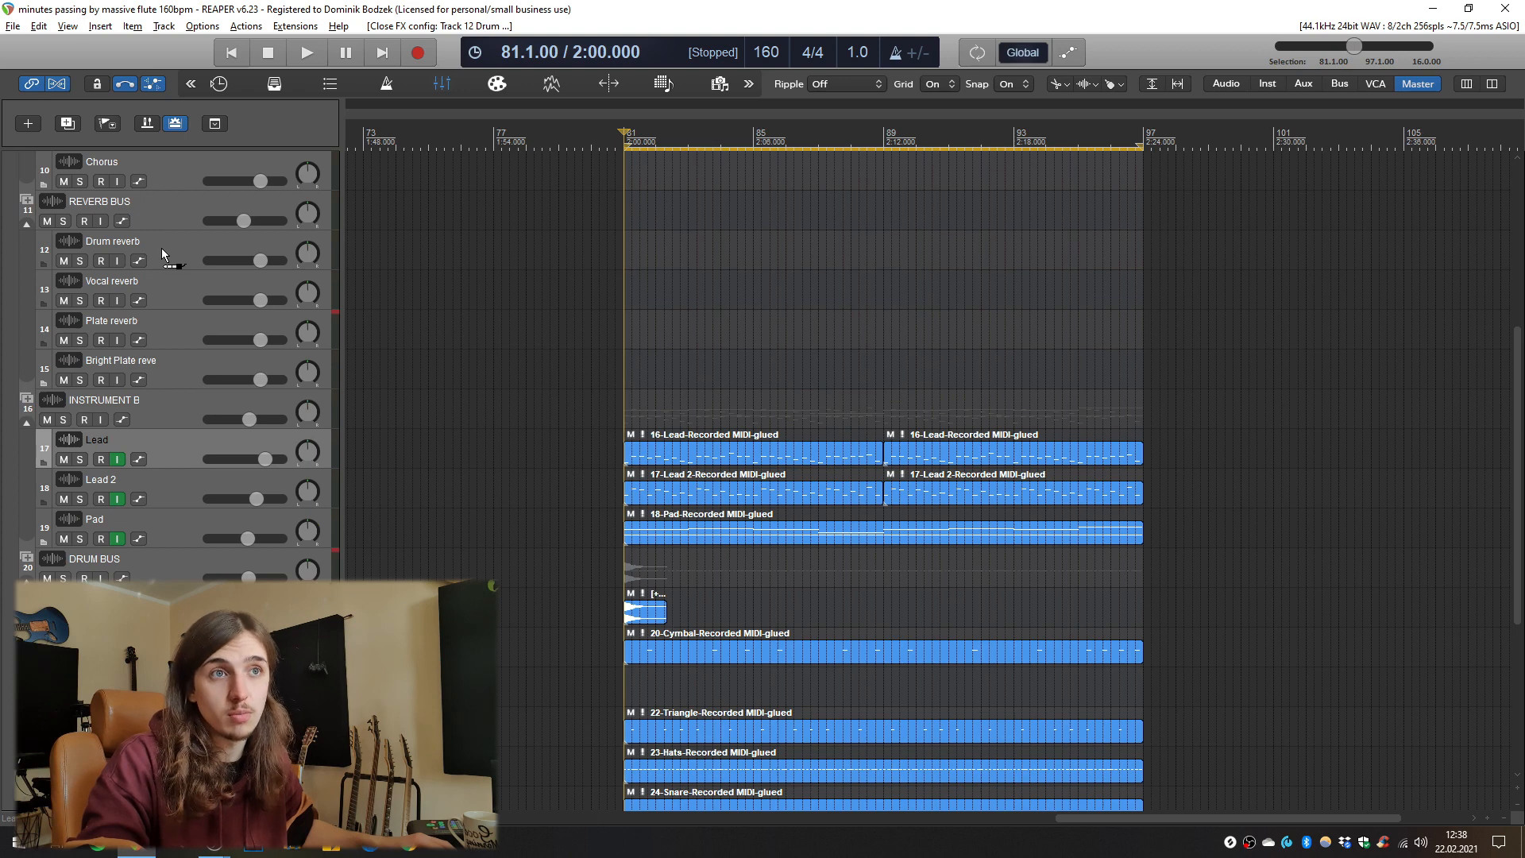
{"action": "left_click_drag", "start_coordinate": [160, 248], "coordinate": [160, 248]}
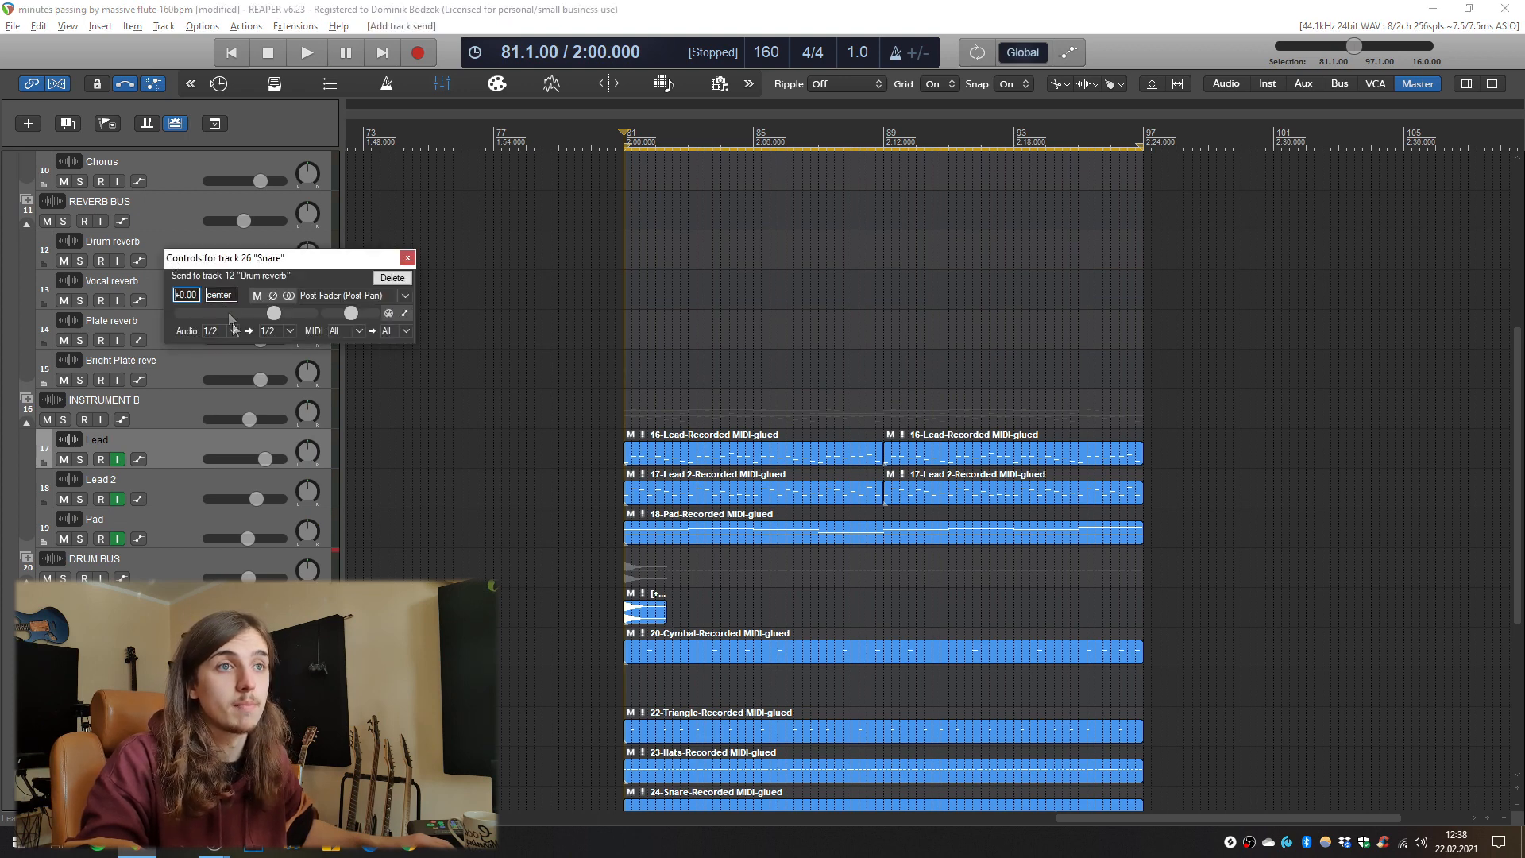
{"action": "key", "text": "space"}
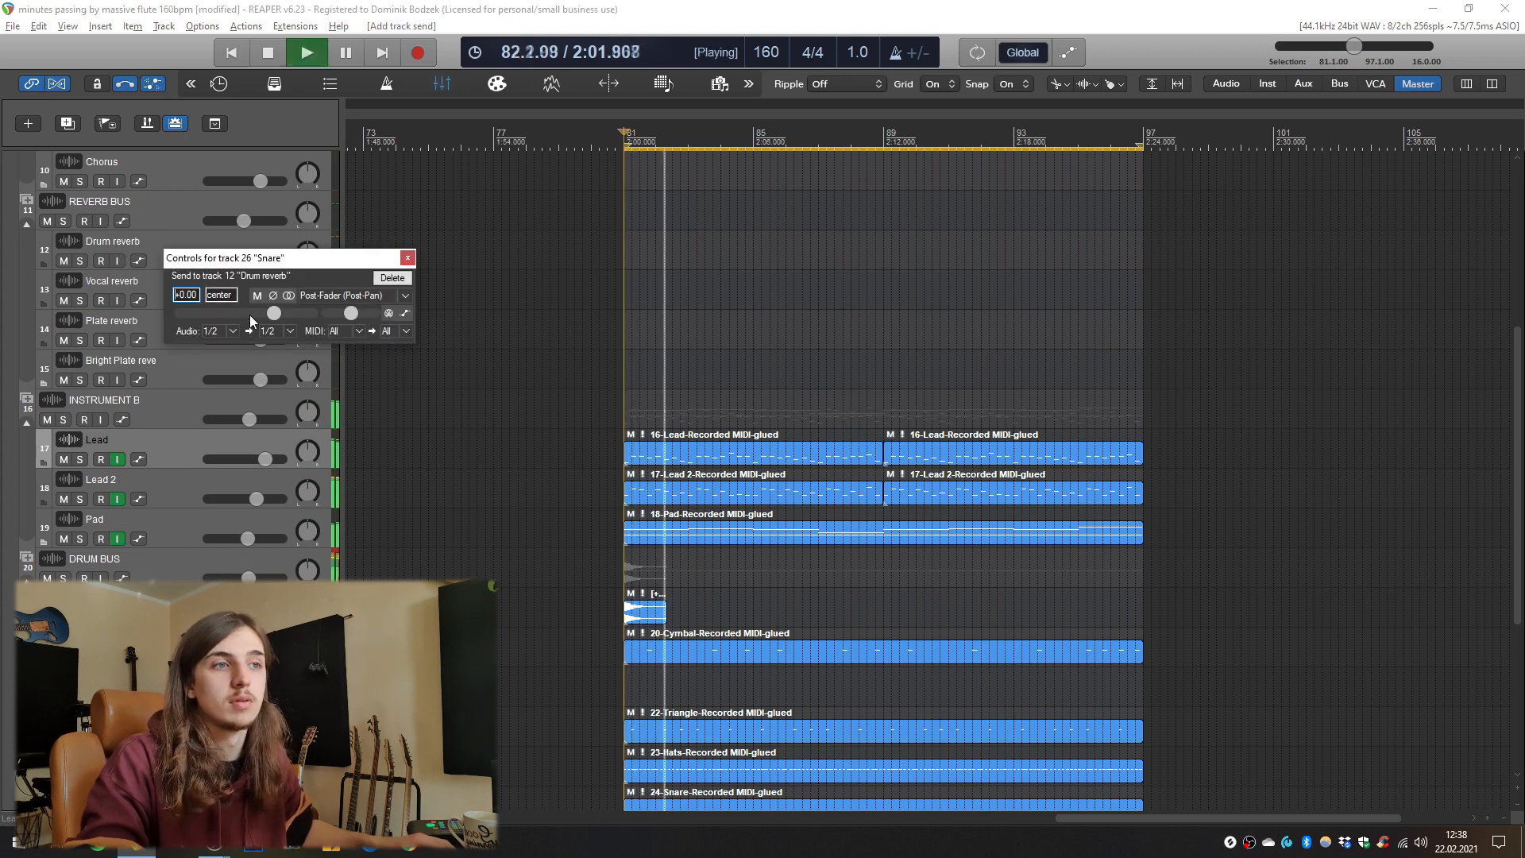
{"action": "key", "text": "space"}
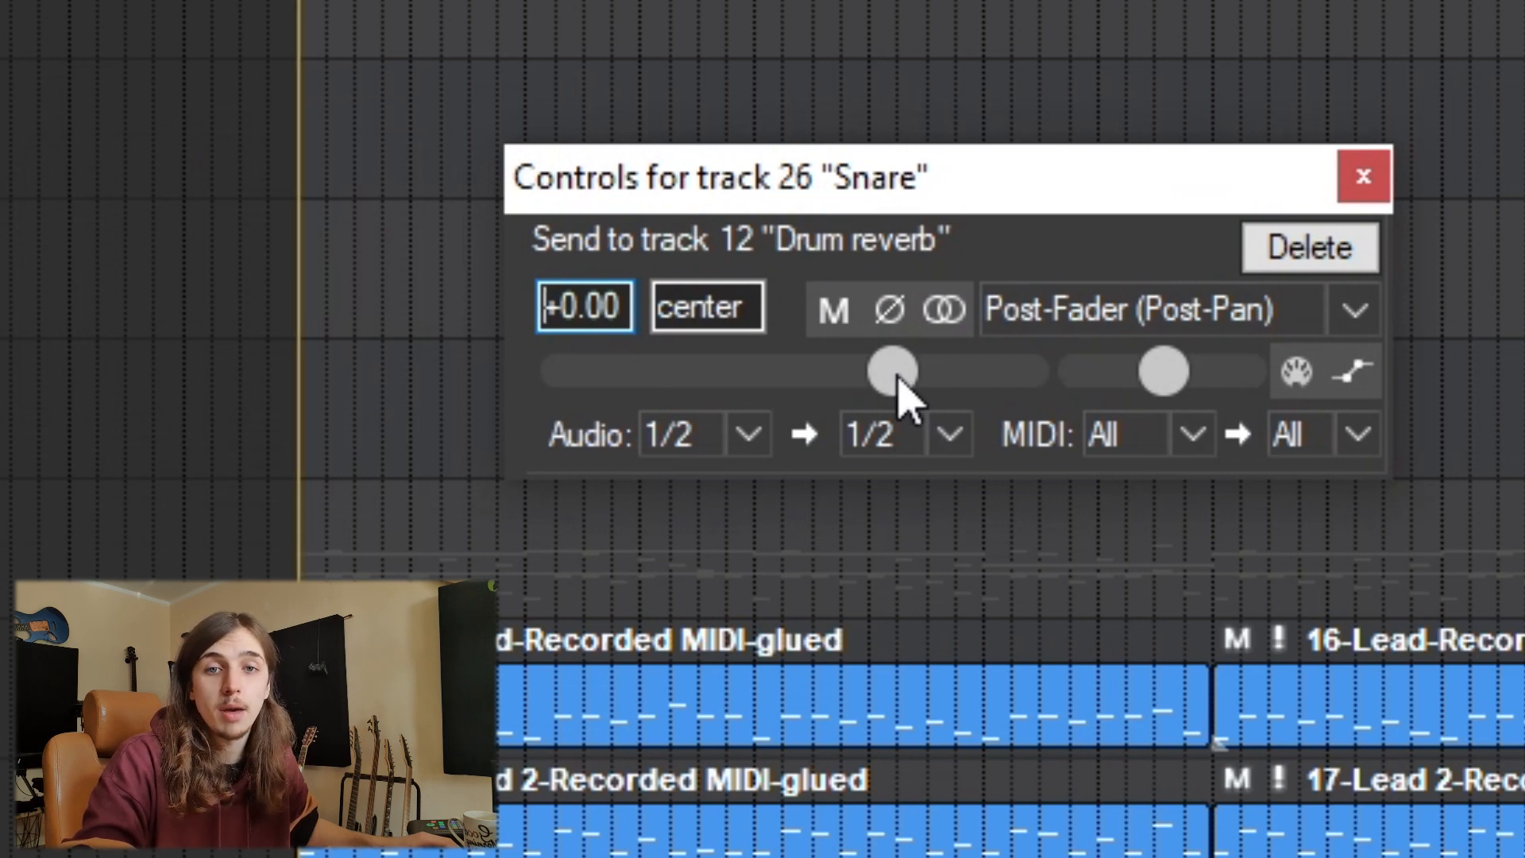
- Reduce the Snare's Drum reverb send to -19.50 dB, audition it, and raise the send slightly
{"action": "left_click_drag", "start_coordinate": [901, 384], "coordinate": [735, 371]}
{"action": "key", "text": "space"}
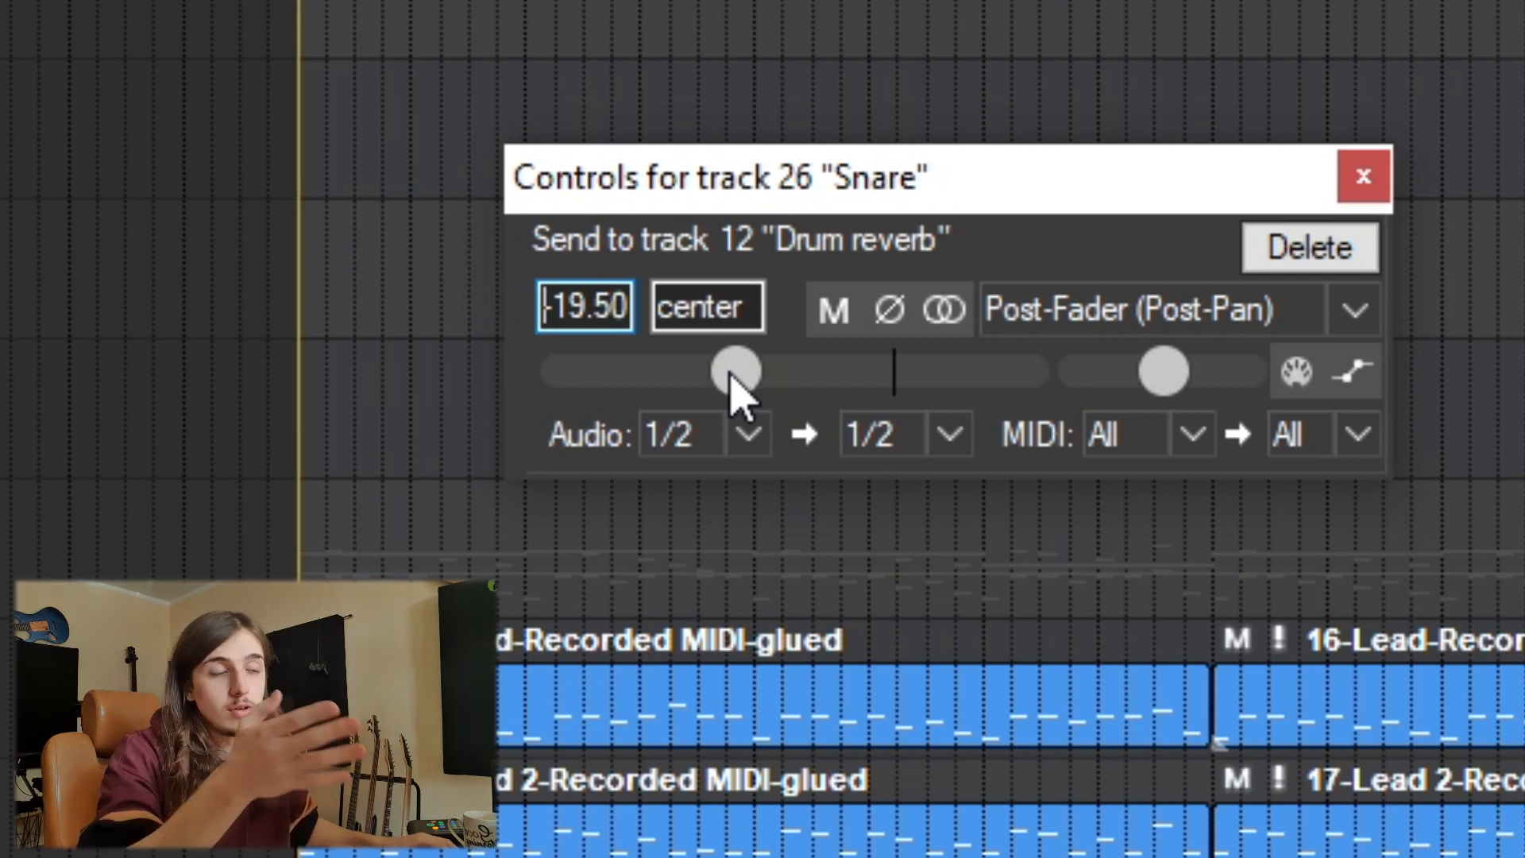
{"action": "left_click_drag", "start_coordinate": [730, 375], "coordinate": [769, 371]}
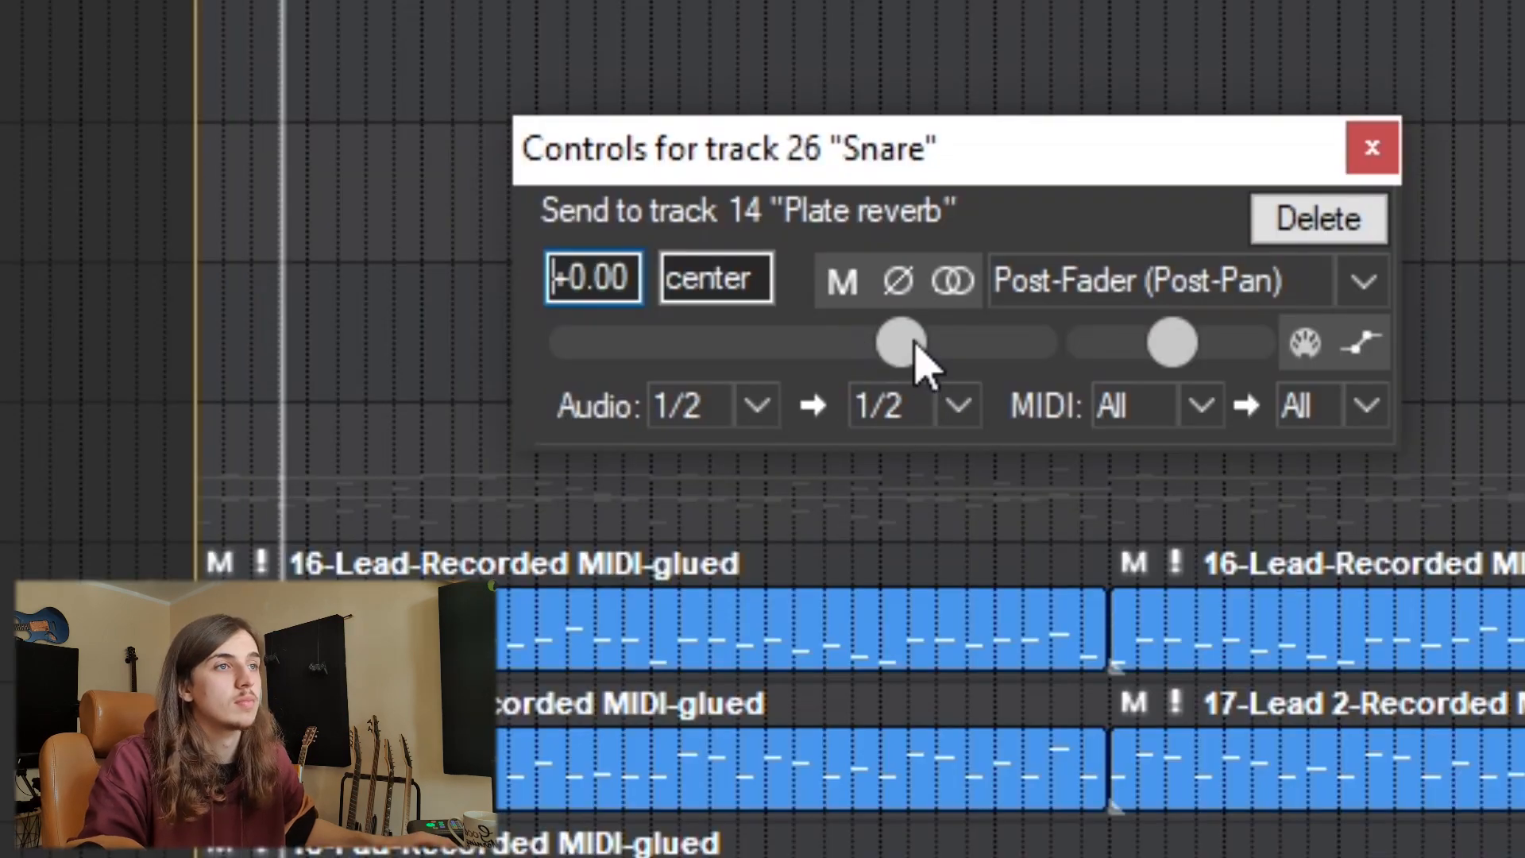
- Lower the Snare and Hats sends to Plate reverb well below 0 dB, and duplicate the Snare's reverb send onto Clap
{"action": "left_click_drag", "start_coordinate": [913, 338], "coordinate": [731, 342]}
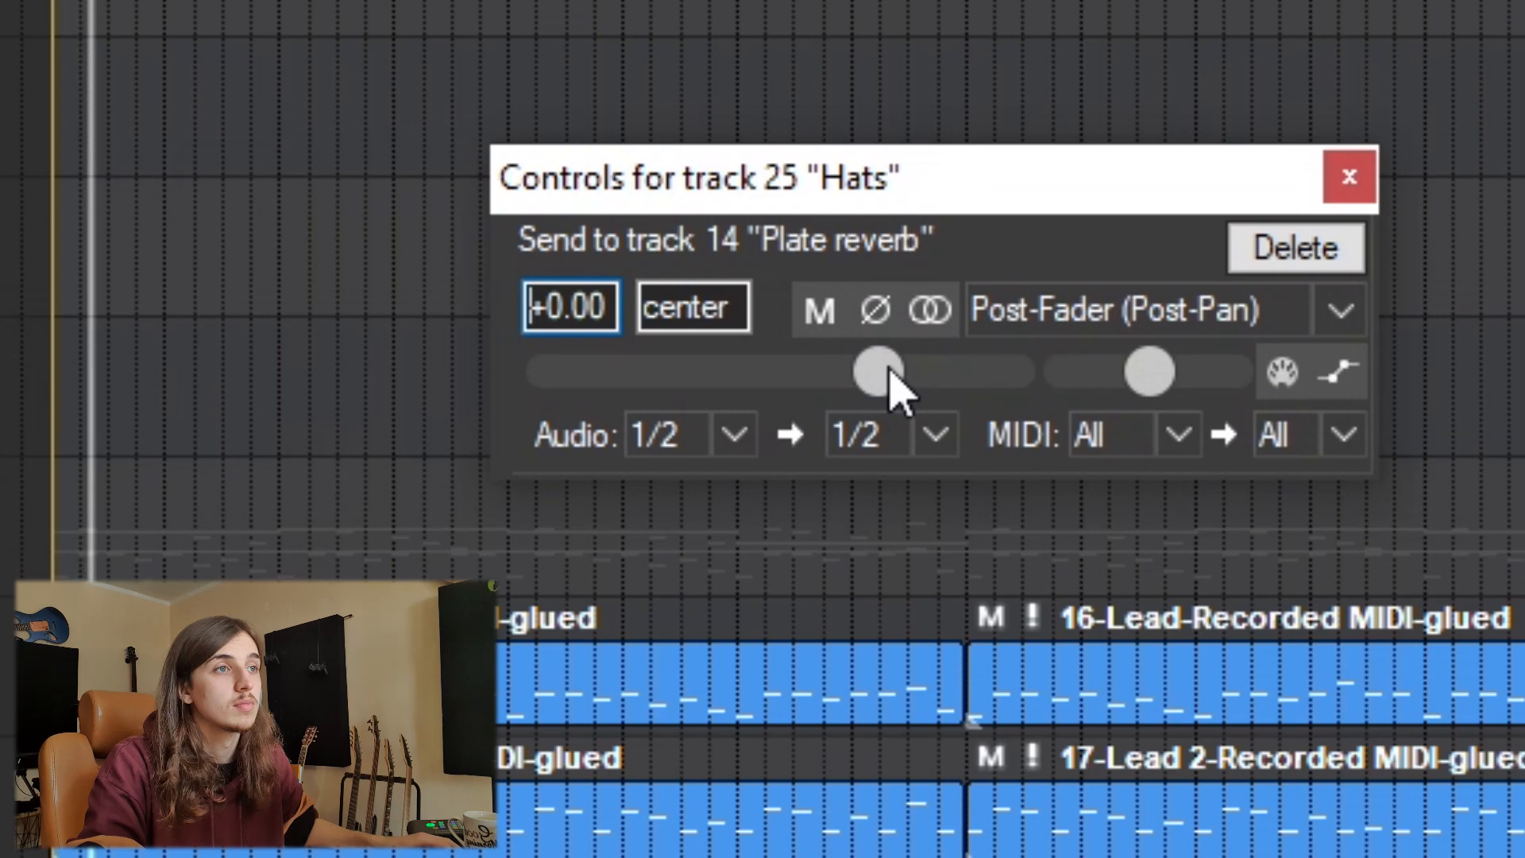
{"action": "left_click_drag", "start_coordinate": [888, 369], "coordinate": [697, 370]}
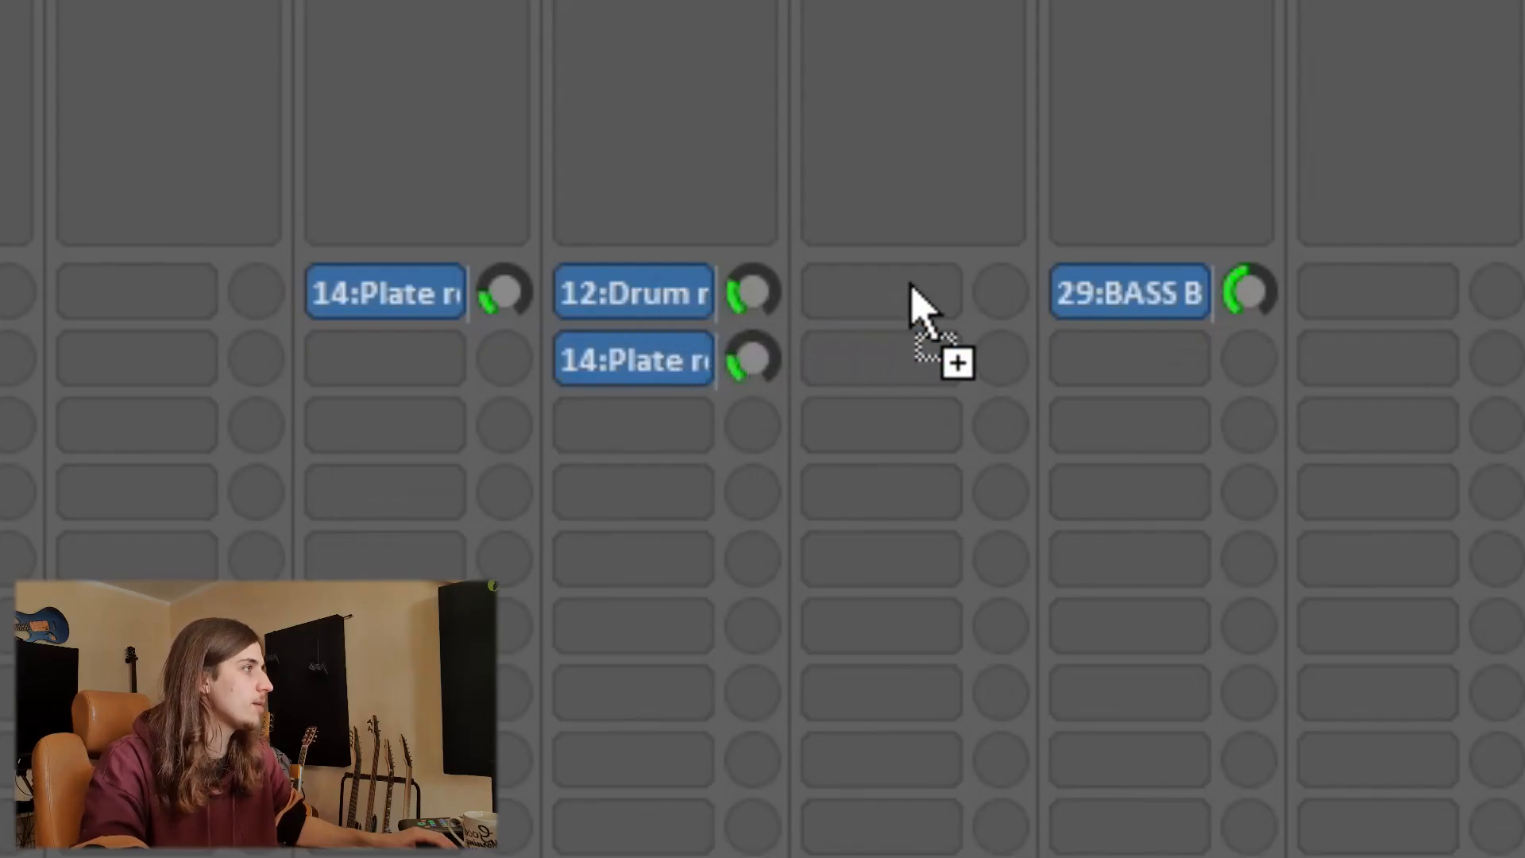
{"action": "left_click_drag", "start_coordinate": [911, 286], "coordinate": [913, 291]}
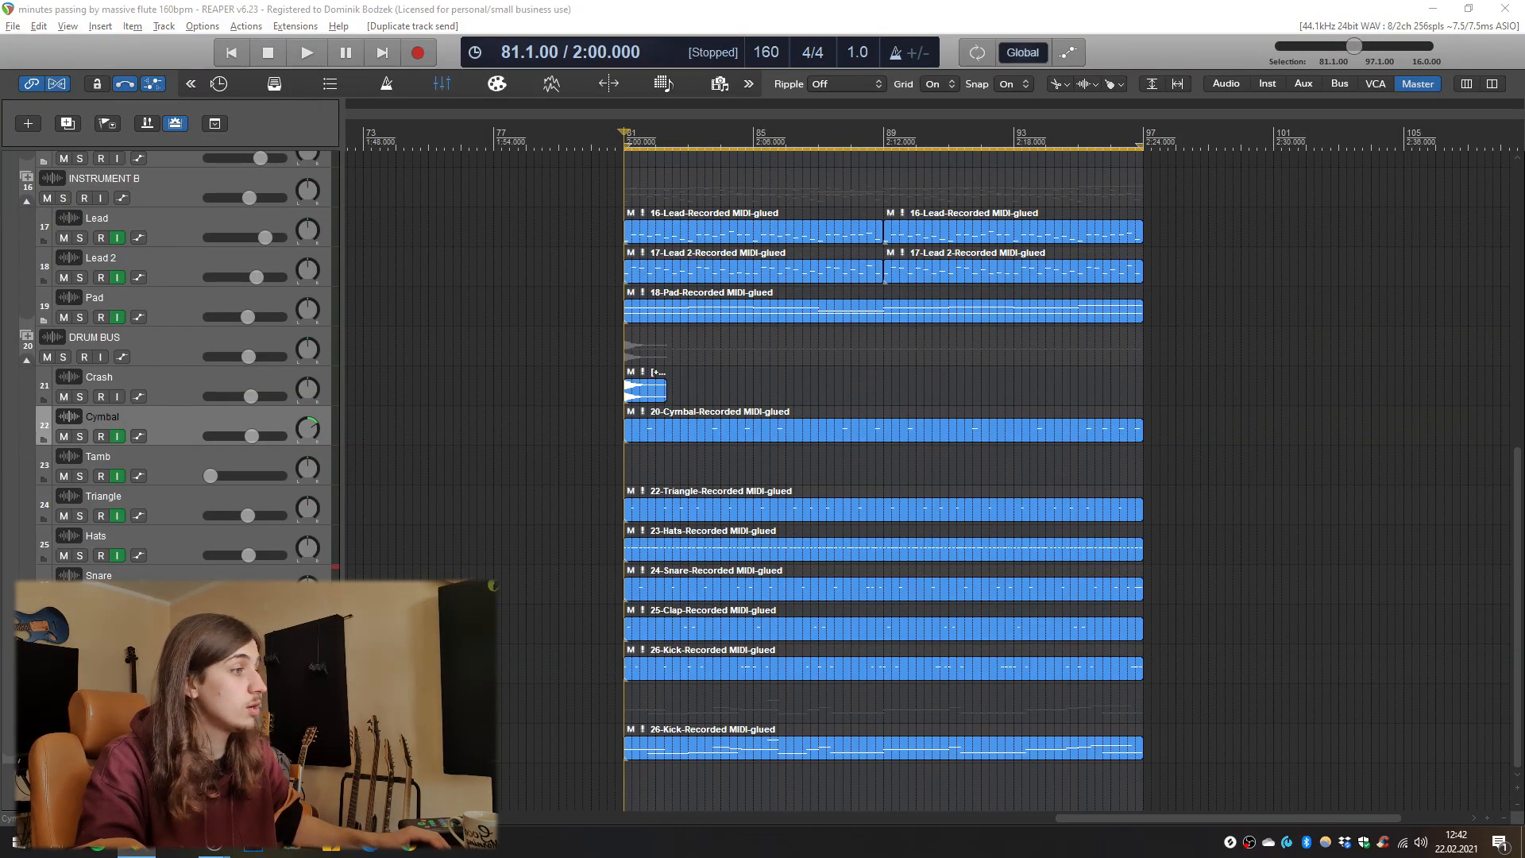
- Solo the Crash track and audition it with a send to the Bright Plate reverb
{"action": "left_click", "coordinate": [79, 396]}
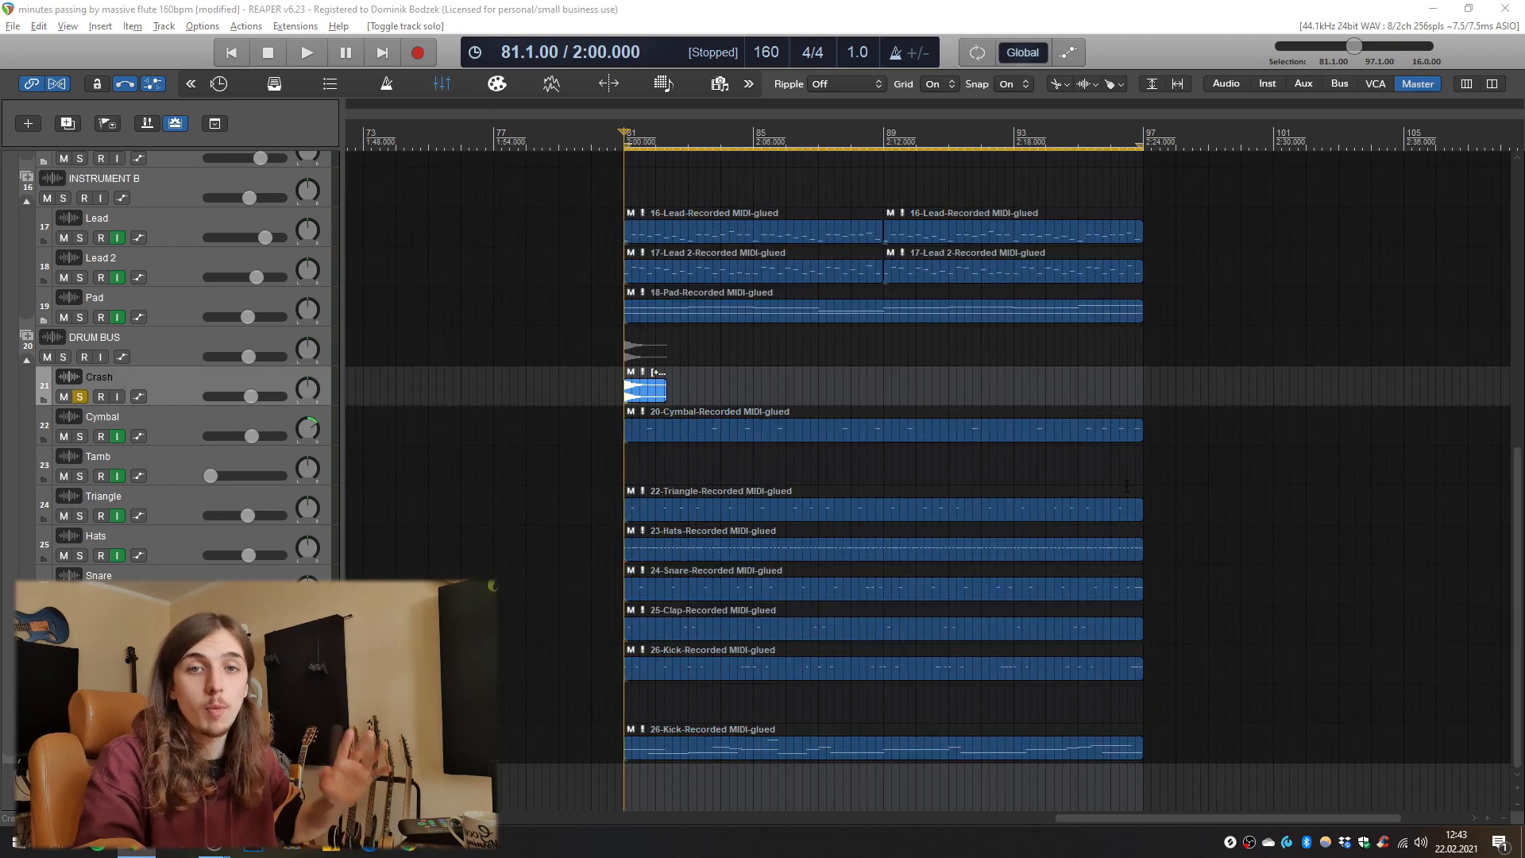
{"action": "key", "text": "space"}
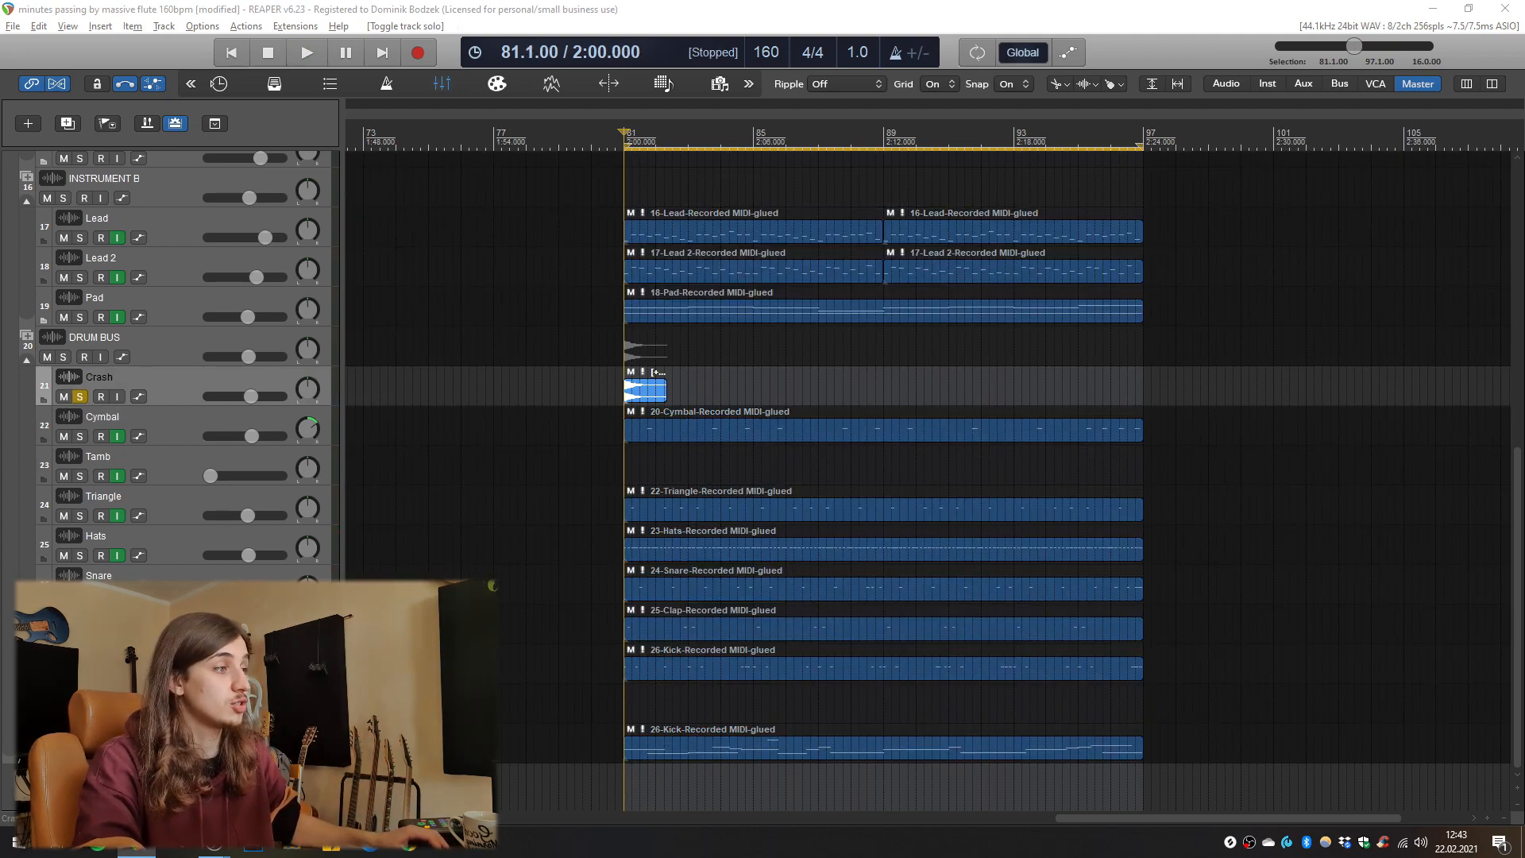
{"action": "key", "text": "space"}
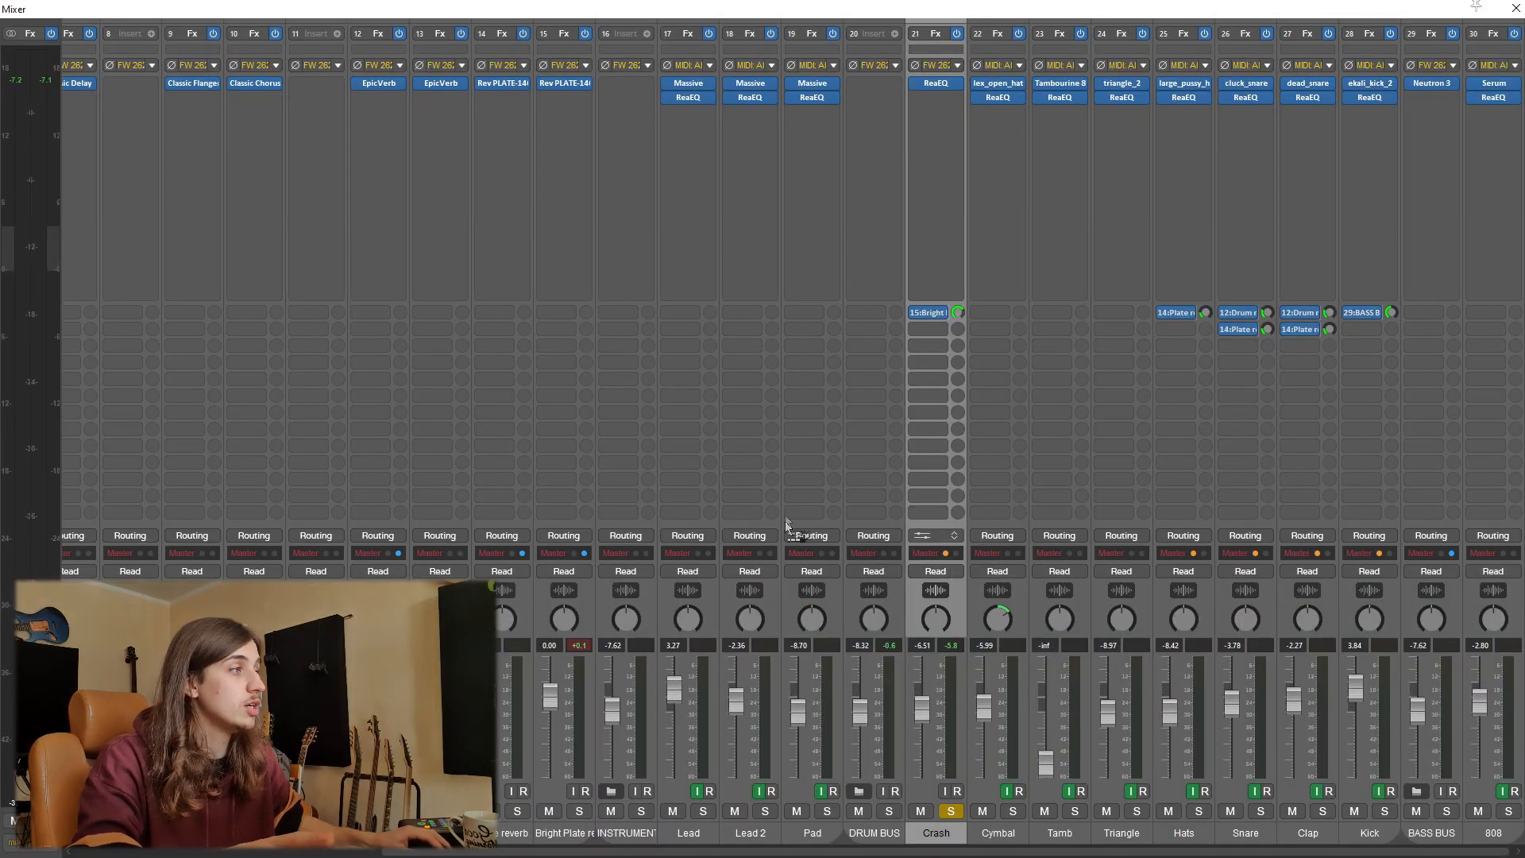
- Add a send from the Crash track to the track 4 delay and play the soloed crash
{"action": "scroll", "coordinate": [99, 493], "scroll_direction": "left", "scroll_amount": 5}
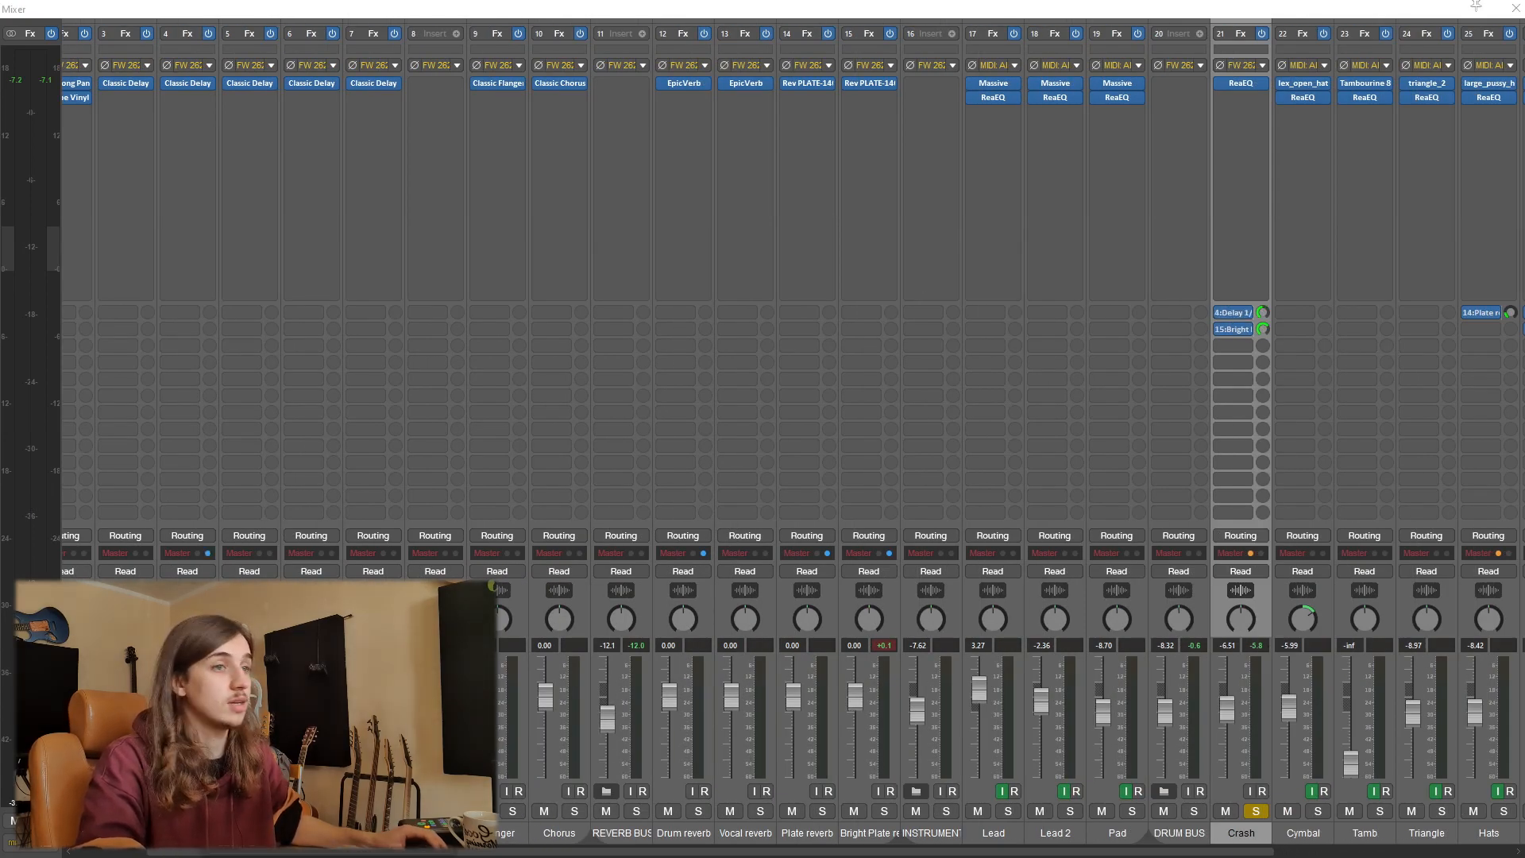
{"action": "key", "text": "space"}
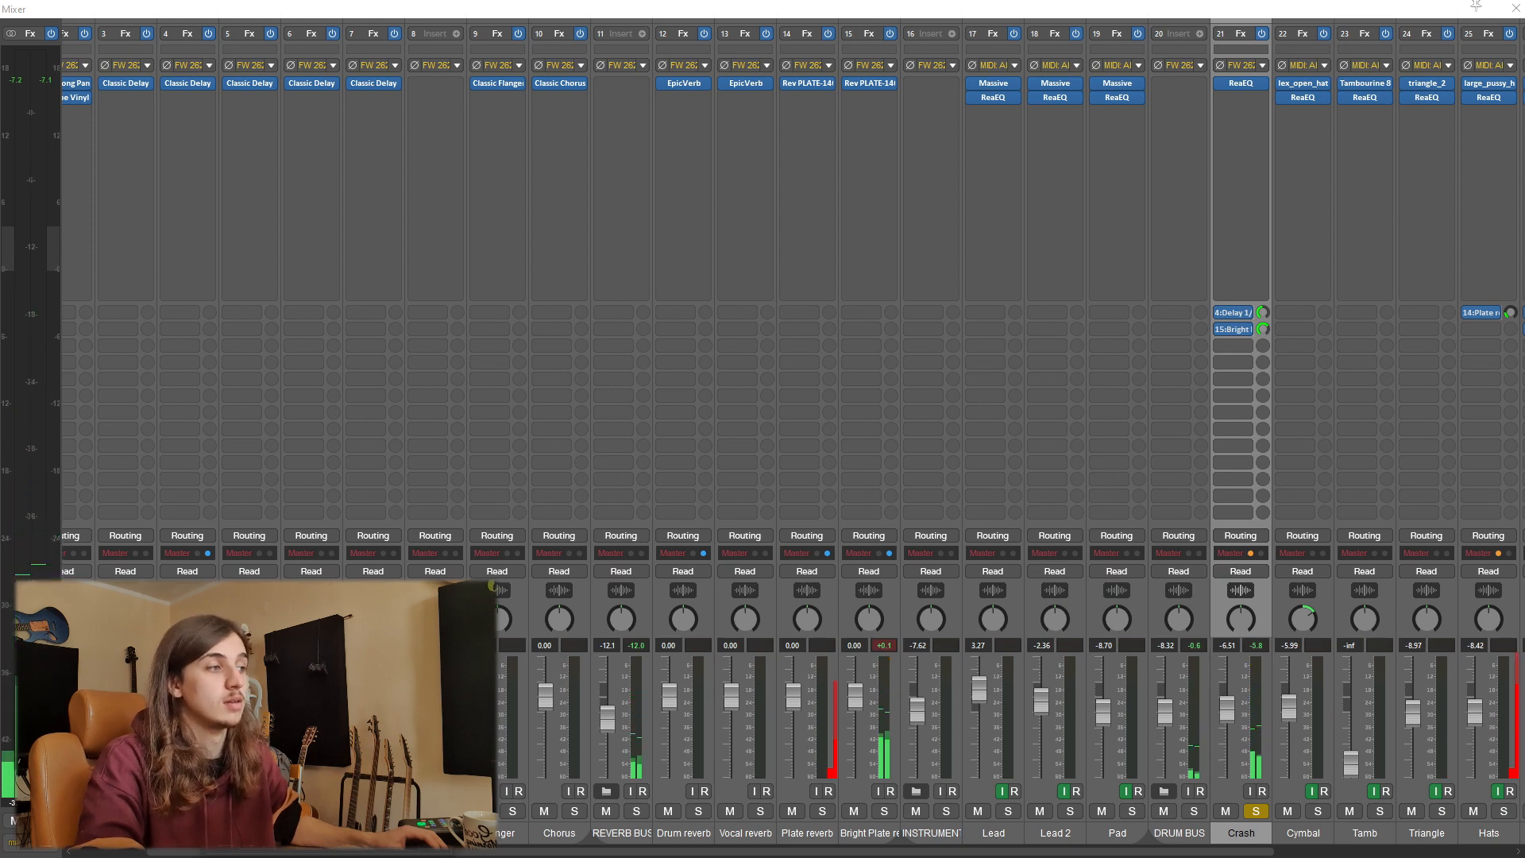
{"action": "key", "text": "ctrl+m"}
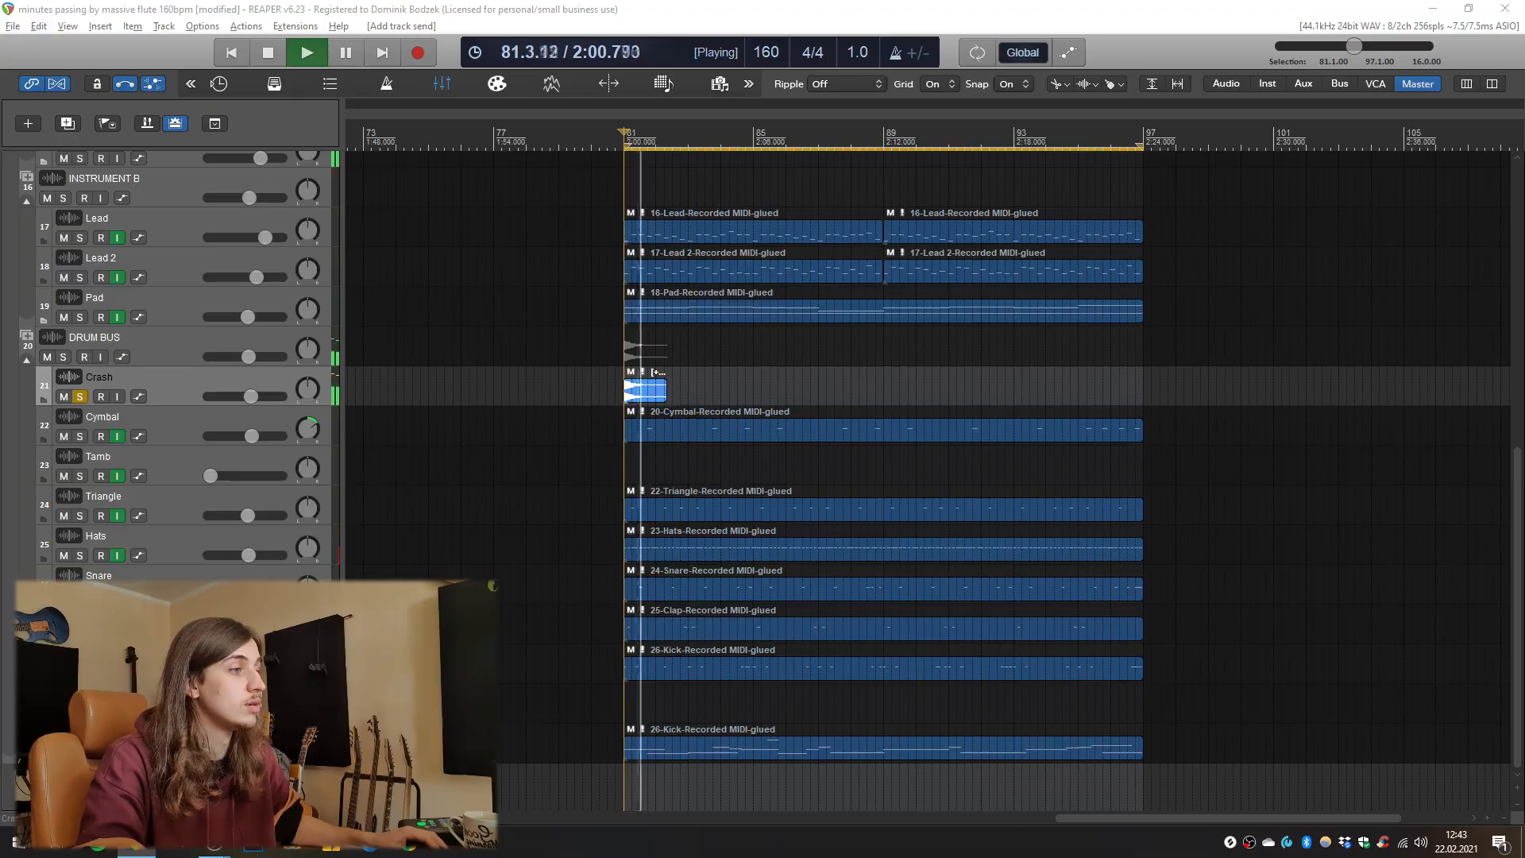
- Copy a Crash effect send onto the Cymbal track and play the mix while checking the master meter
{"action": "key", "text": "ctrl+m"}
{"action": "left_click_drag", "start_coordinate": [1295, 306], "coordinate": [1294, 311]}
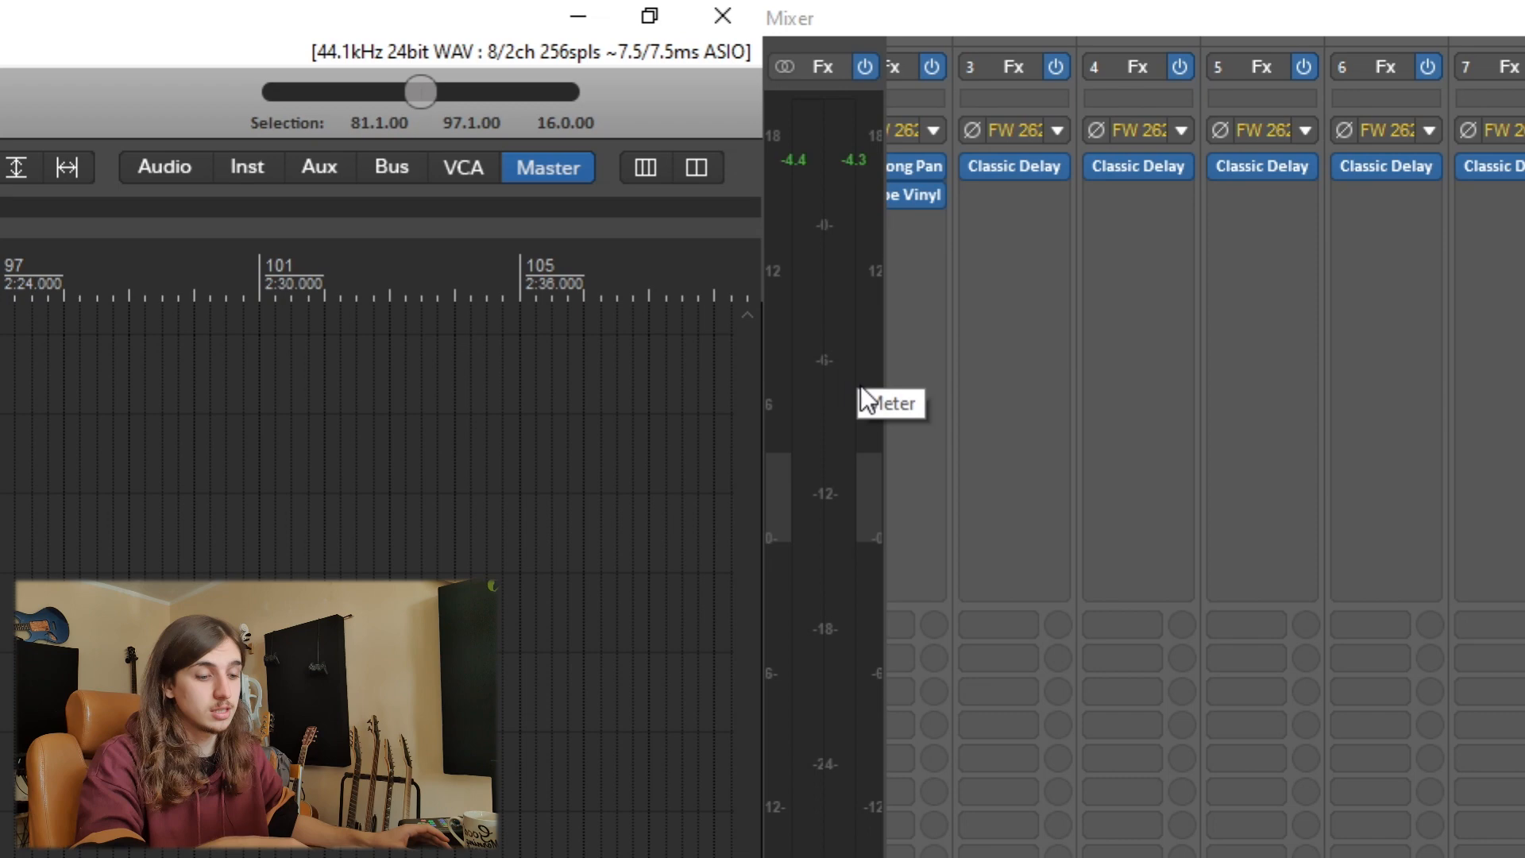
{"action": "key", "text": "space"}
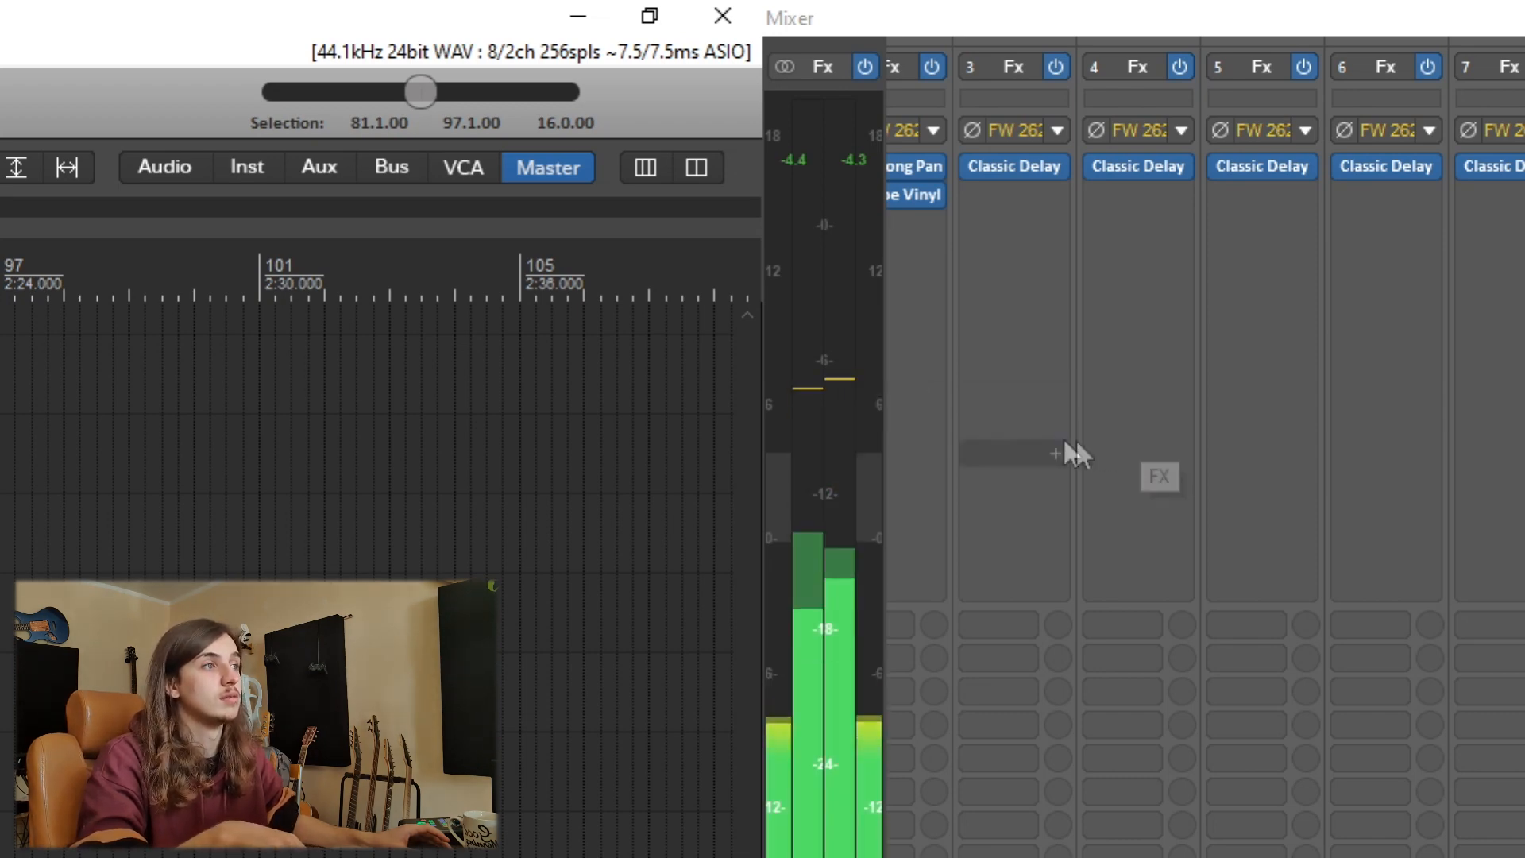